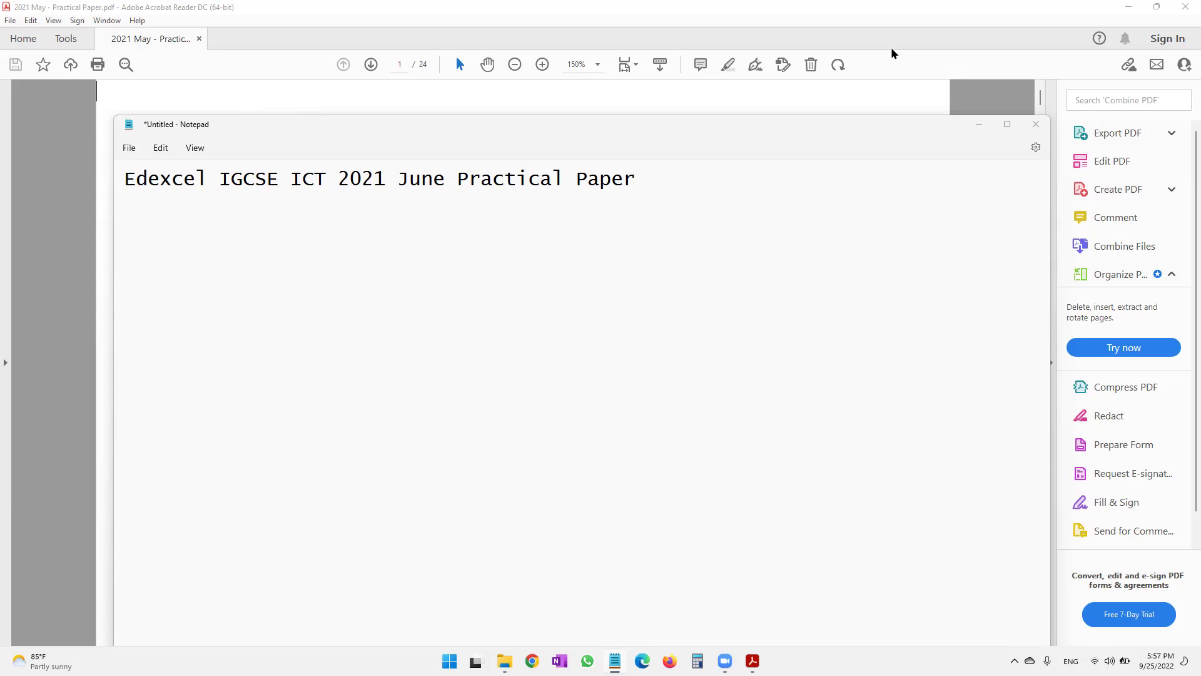
- Select the 'IGCSE ICT 2021 June' title words in Notepad, then bring the exam paper PDF forward
left_click(218, 179)
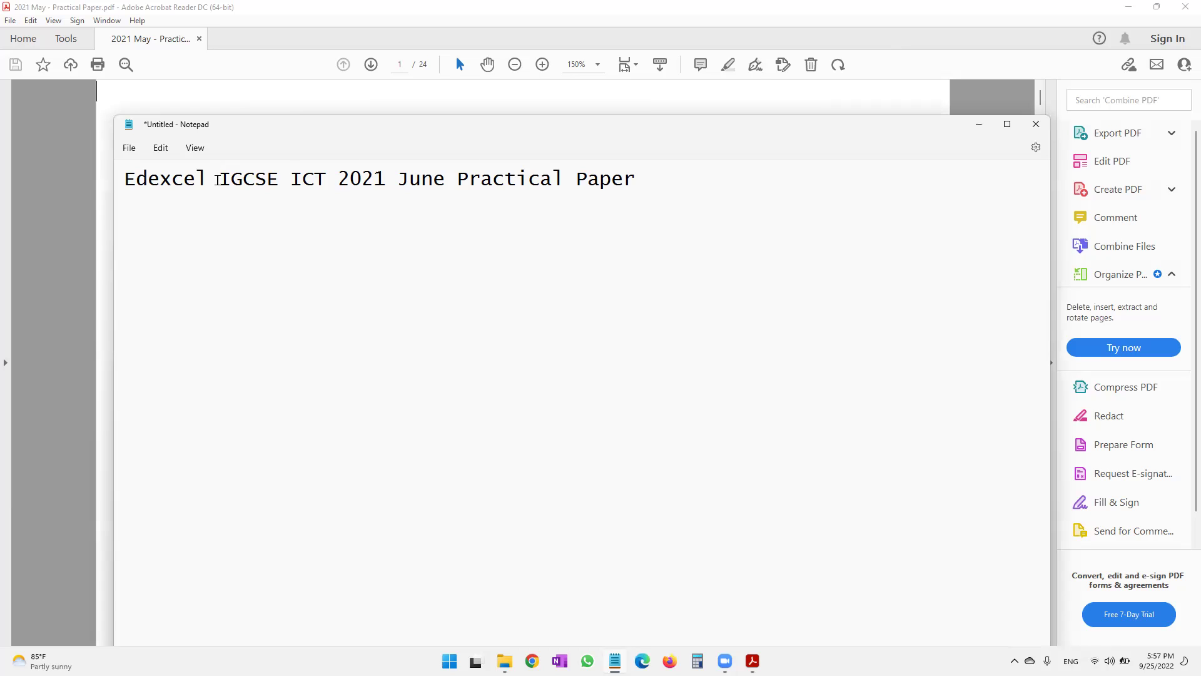
left_click_drag(218, 180, 388, 180)
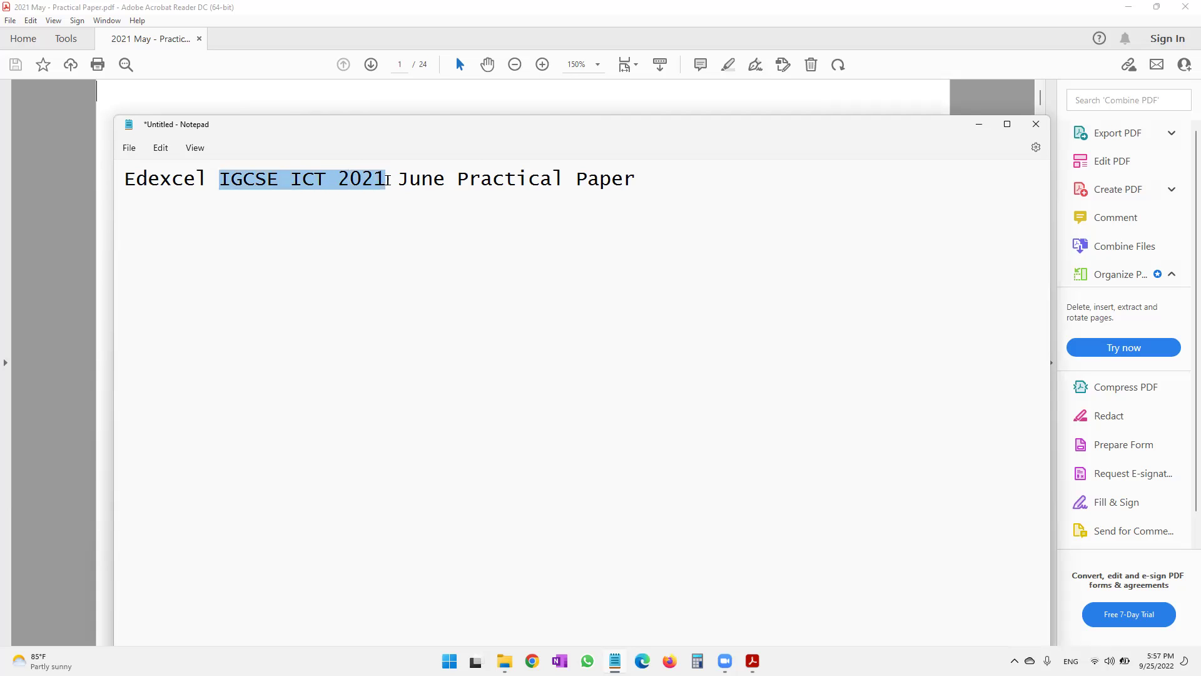
double_click(424, 181)
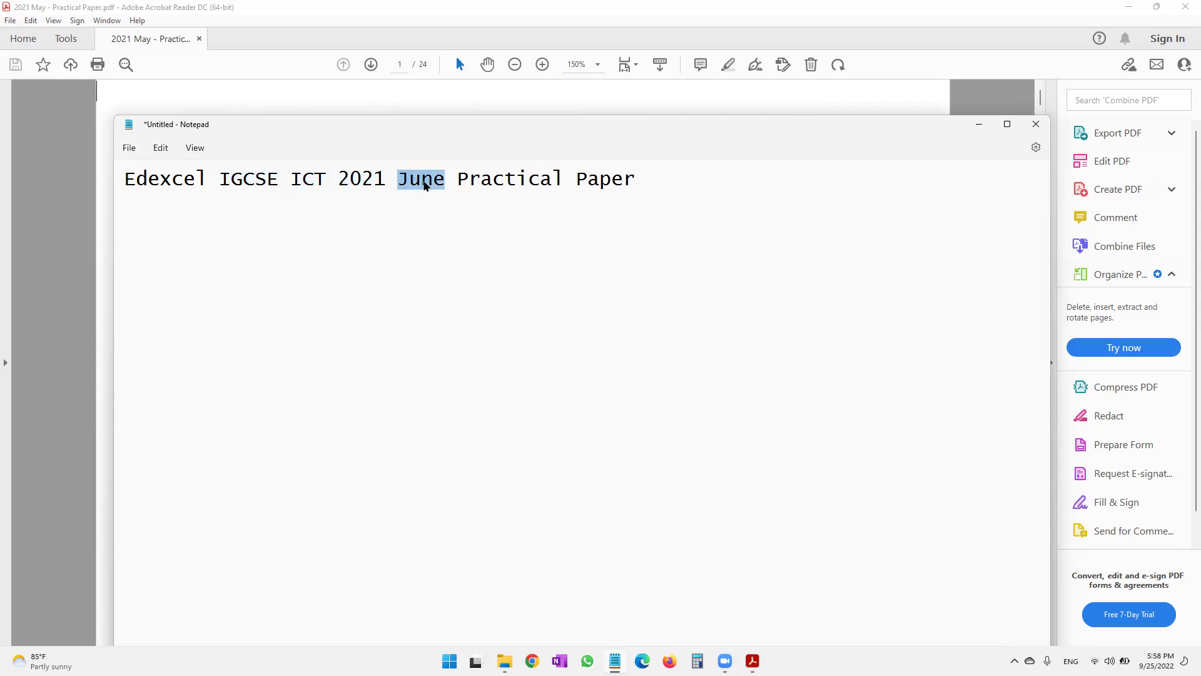
left_click_drag(336, 181, 544, 184)
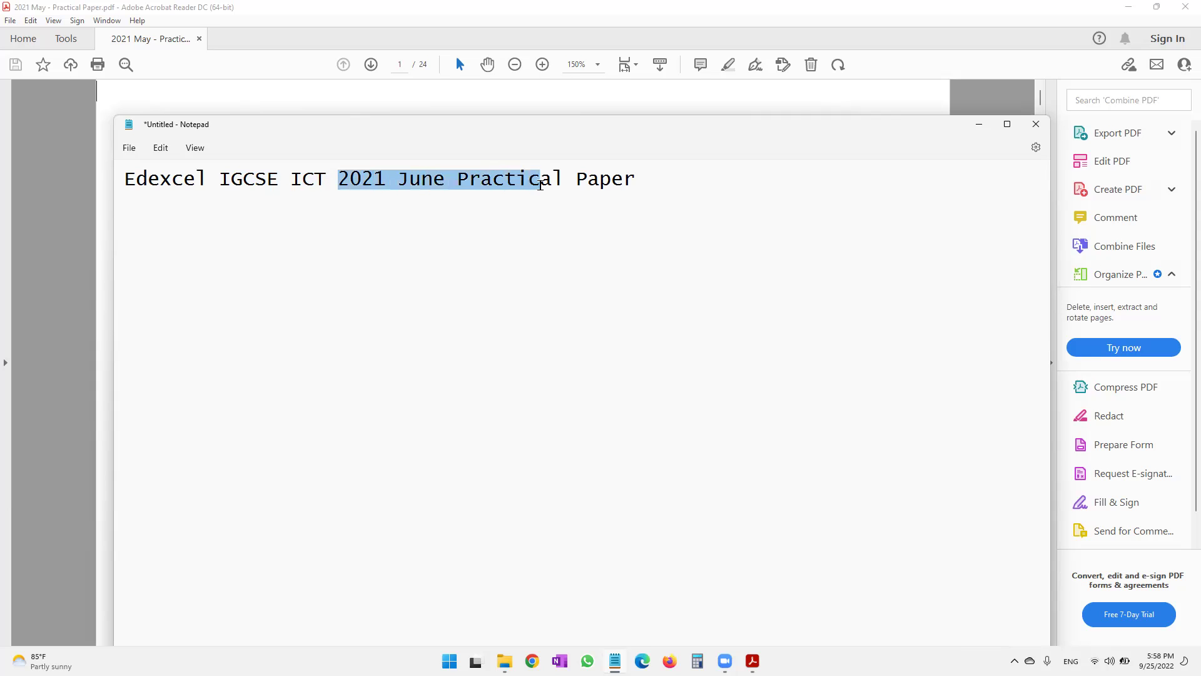
left_click(74, 225)
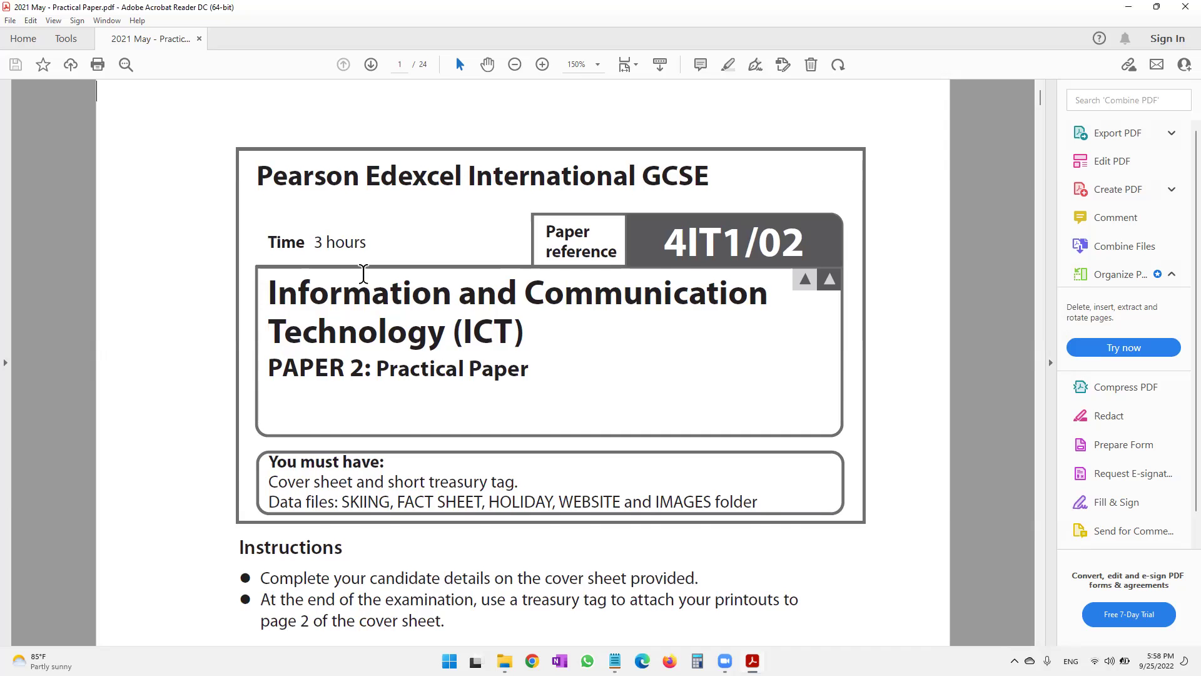
- Note the SKIING data file, check the 2021 June folder's files and IMAGES folder, then return to the paper
scroll(362, 273, "down", 2)
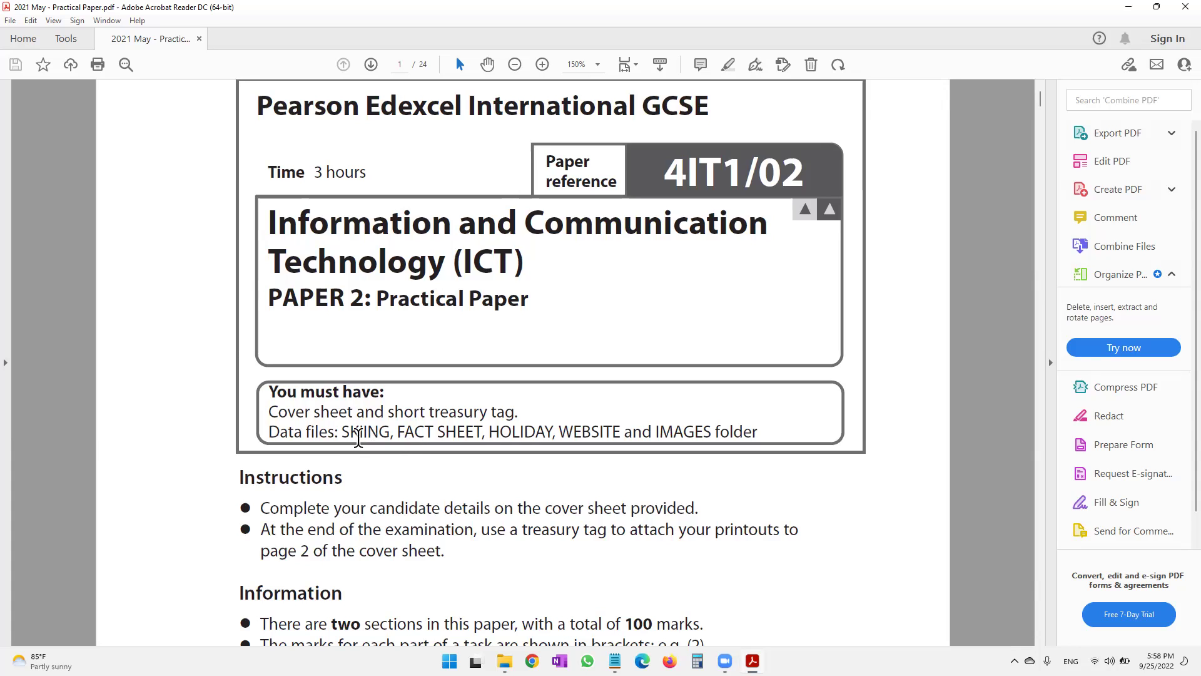
left_click_drag(350, 432, 368, 432)
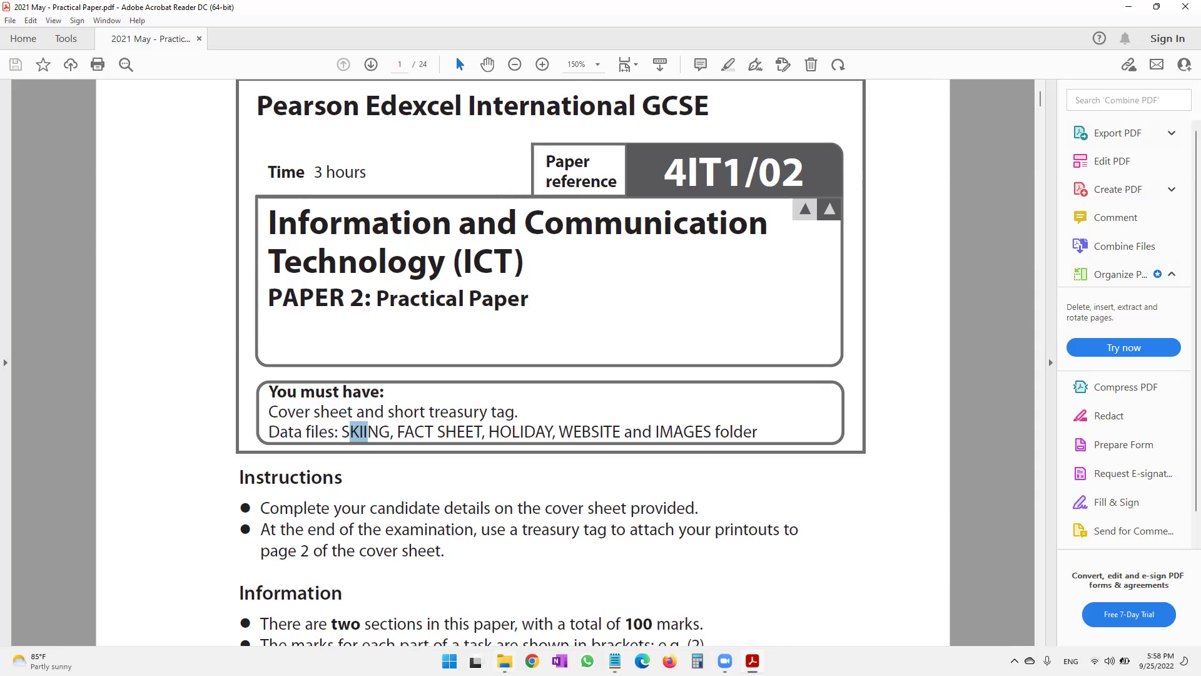
left_click(504, 661)
left_click(427, 359)
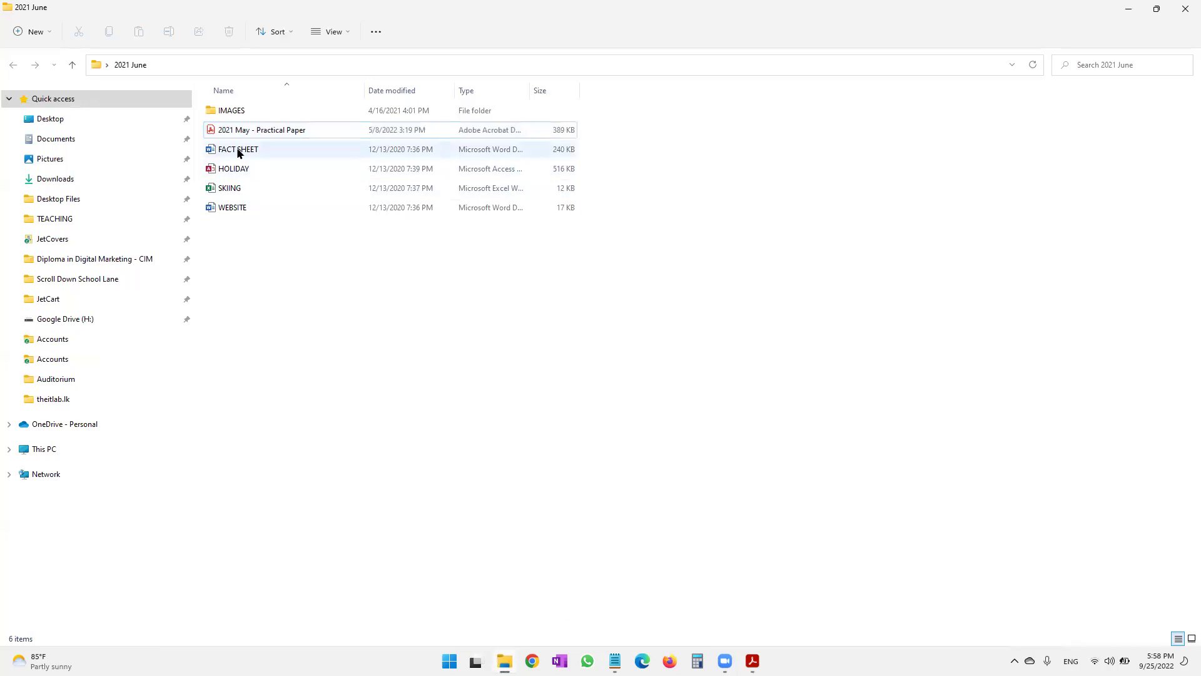
left_click(250, 130)
left_click(235, 115)
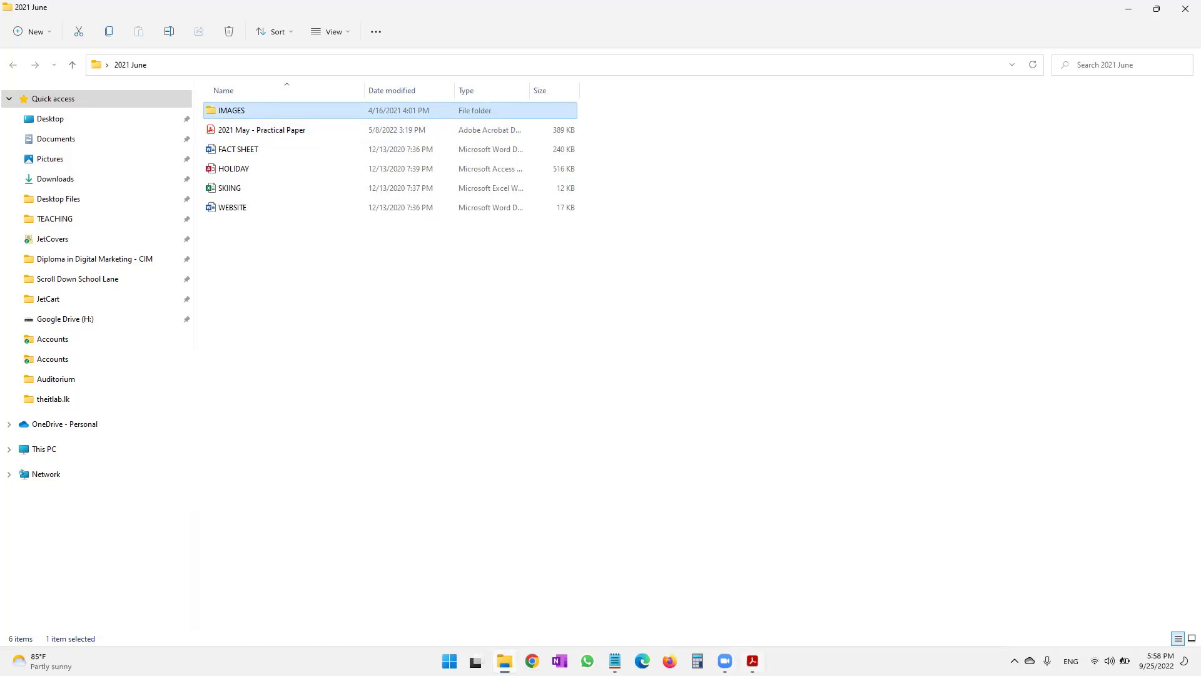
left_click(752, 660)
- Read page 2's candidate instructions and Section A table, continuing to The Ski Run Scenario on page 3
scroll(583, 484, "down", 4)
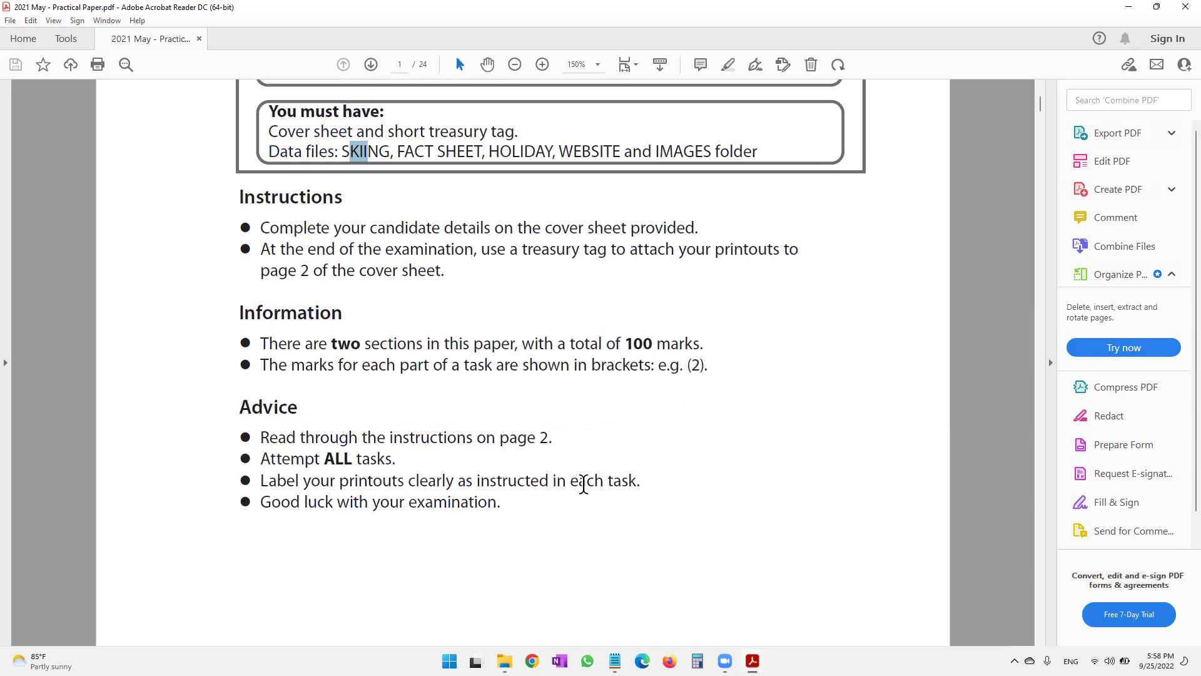
scroll(583, 484, "down", 10)
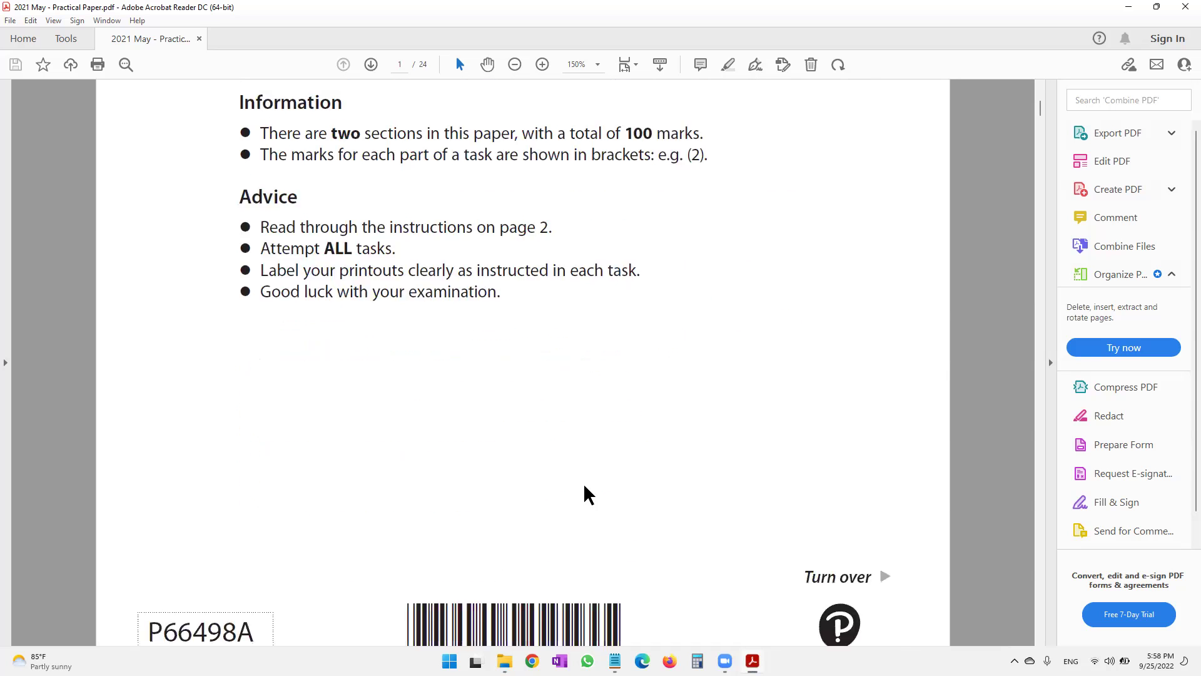
scroll(583, 483, "down", 3)
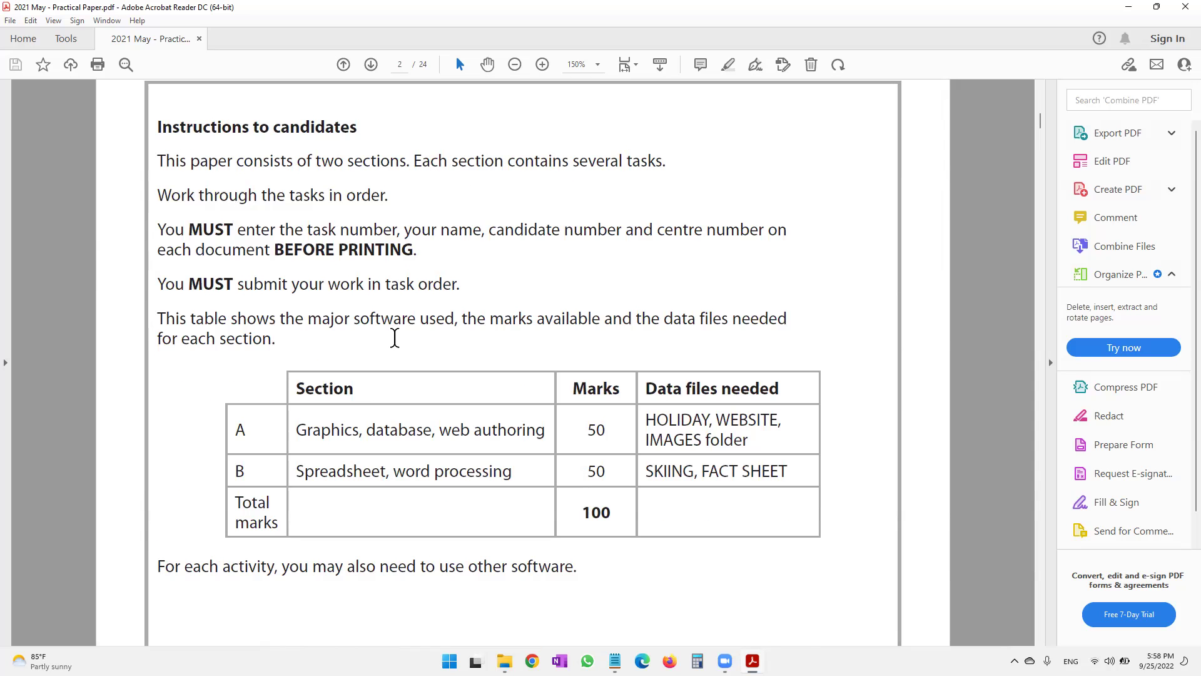
left_click_drag(336, 425, 526, 430)
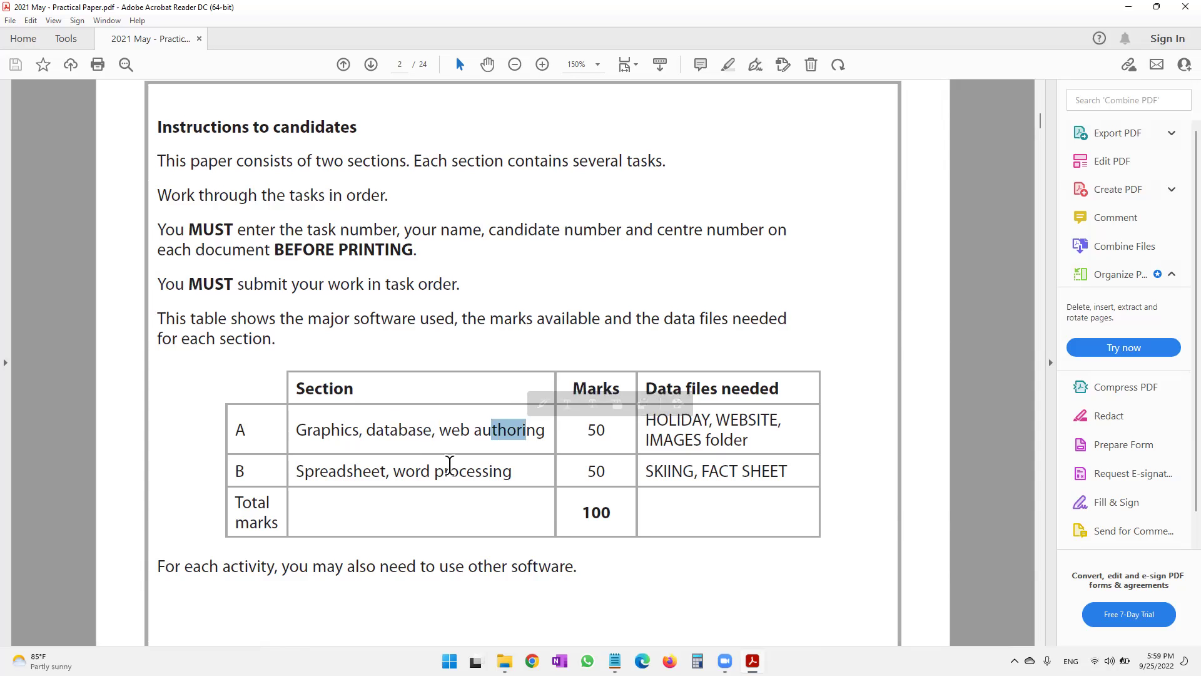
scroll(449, 463, "down", 3)
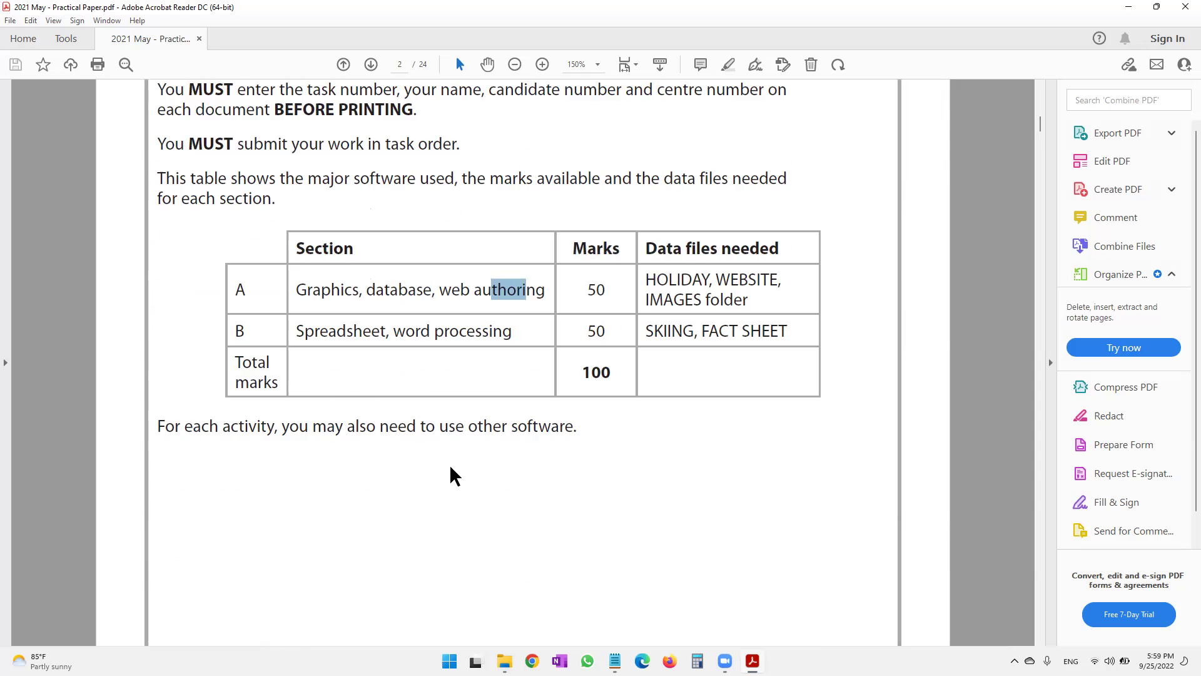
scroll(449, 464, "down", 18)
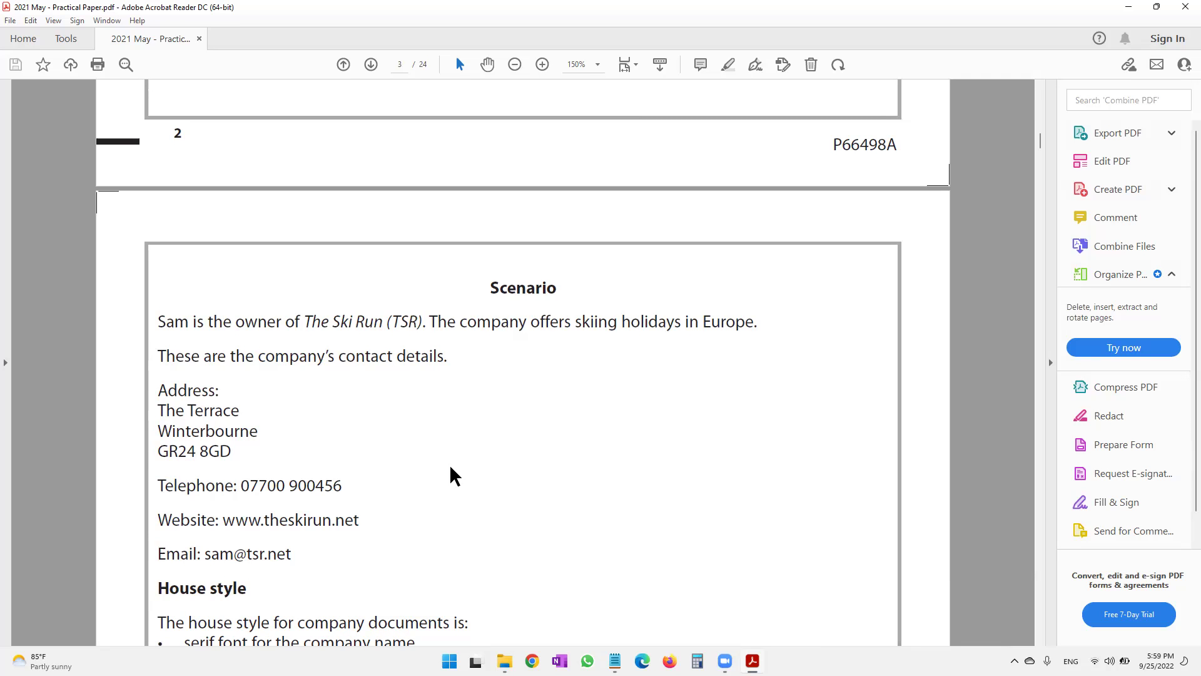
- Review the company's contact details and the House style heading on page 3
scroll(381, 216, "down", 3)
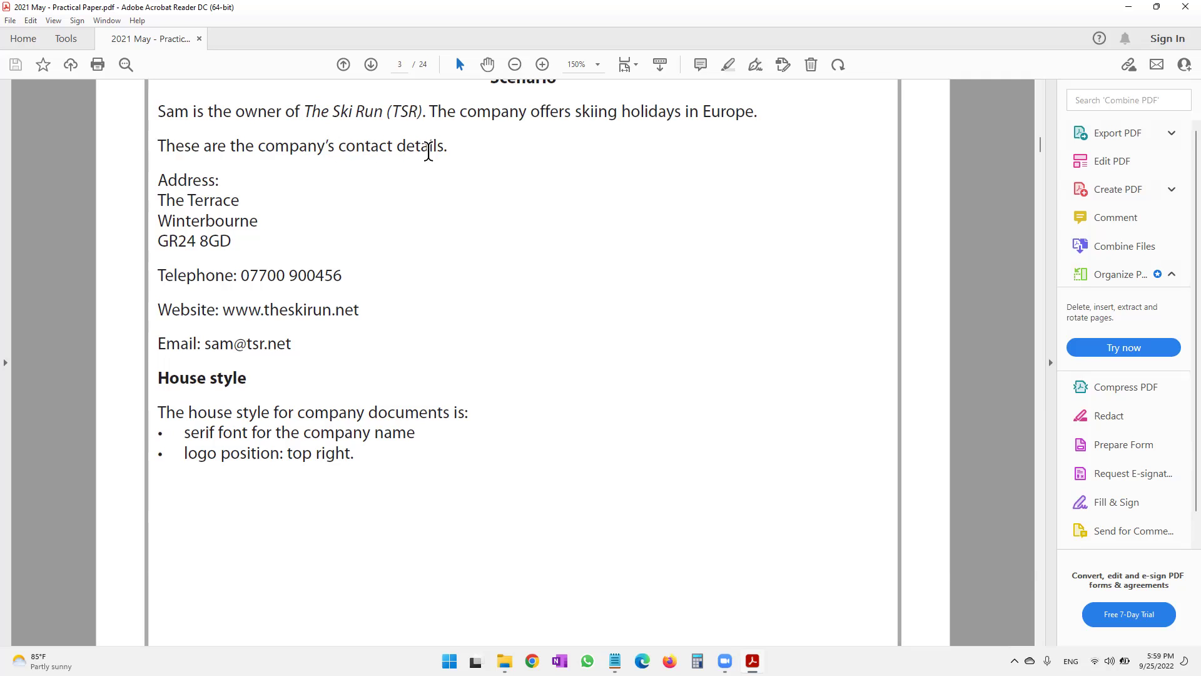
left_click_drag(159, 178, 300, 343)
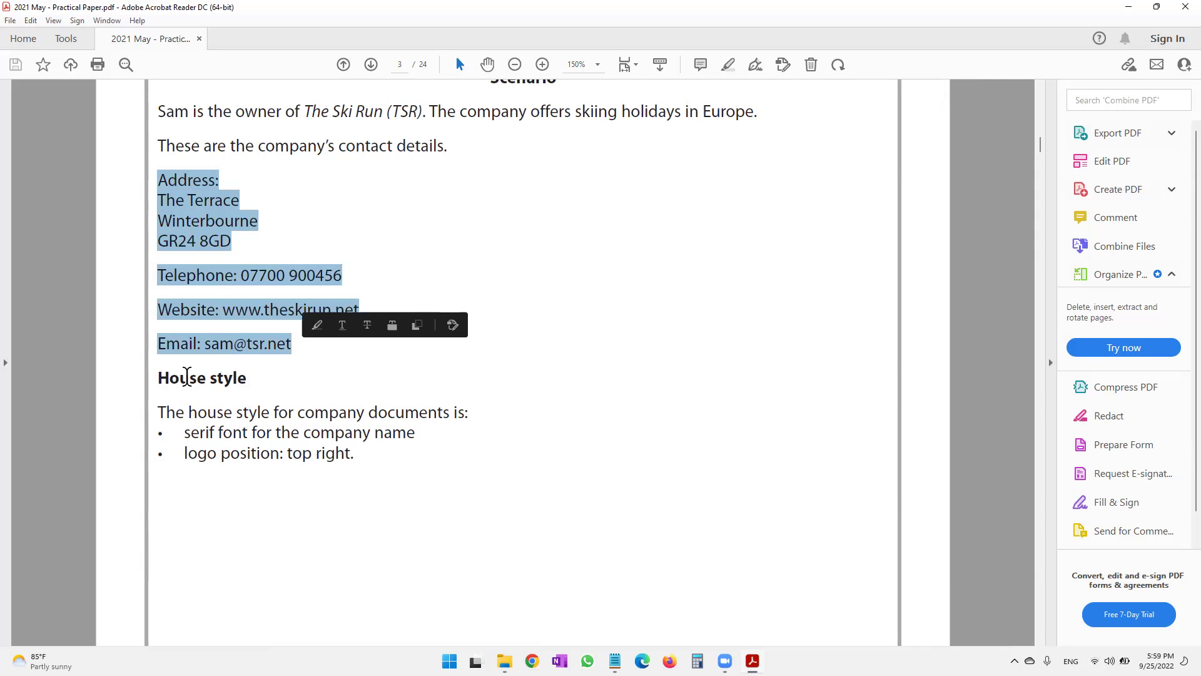
left_click_drag(190, 379, 253, 392)
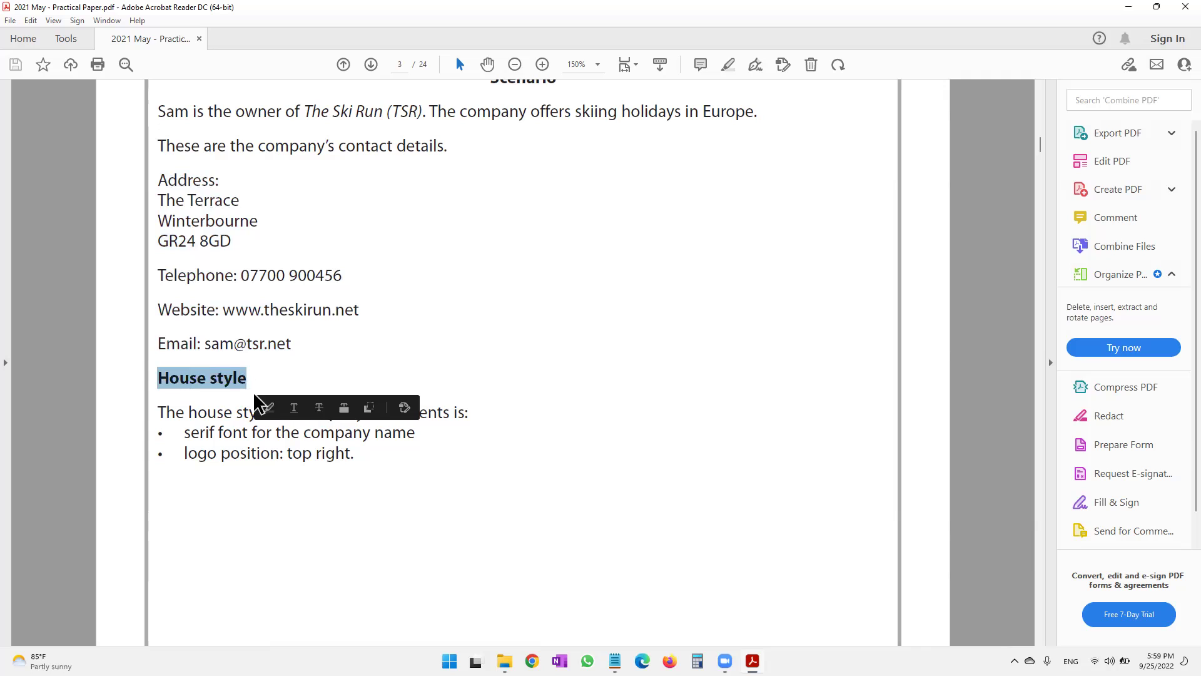
left_click(482, 452)
left_click_drag(338, 412, 464, 414)
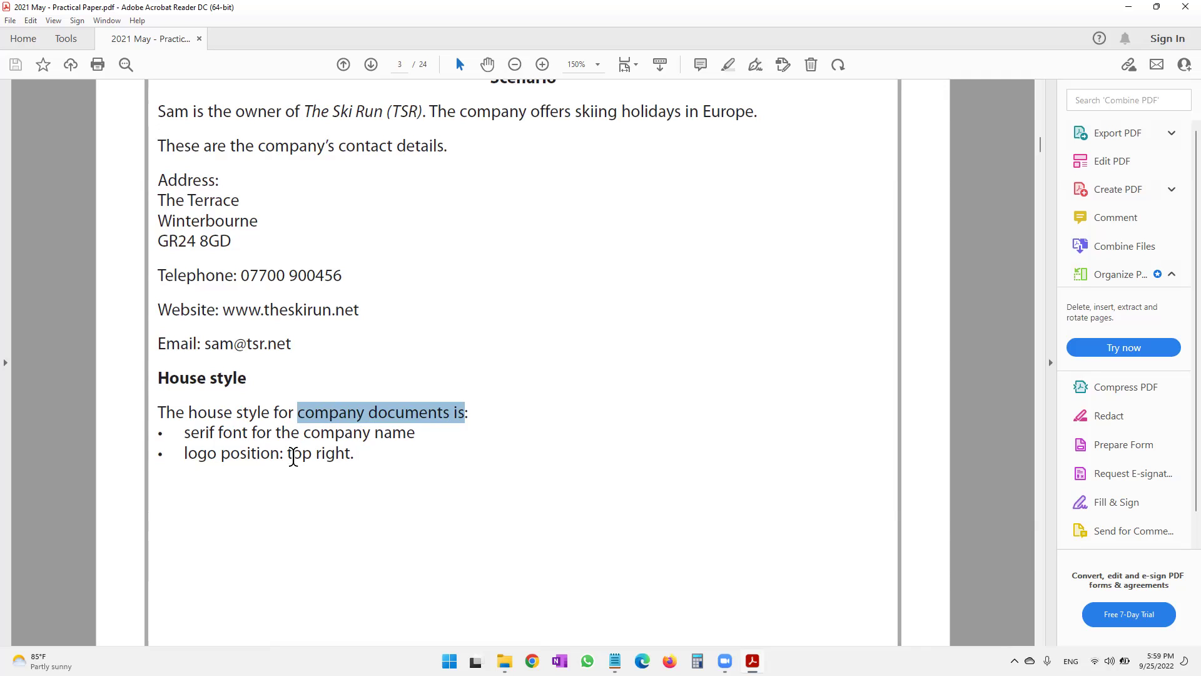
left_click(293, 455)
- Review the house style bullets, including the top-right logo position, then continue to page 4's Task A1
left_click_drag(293, 455, 341, 479)
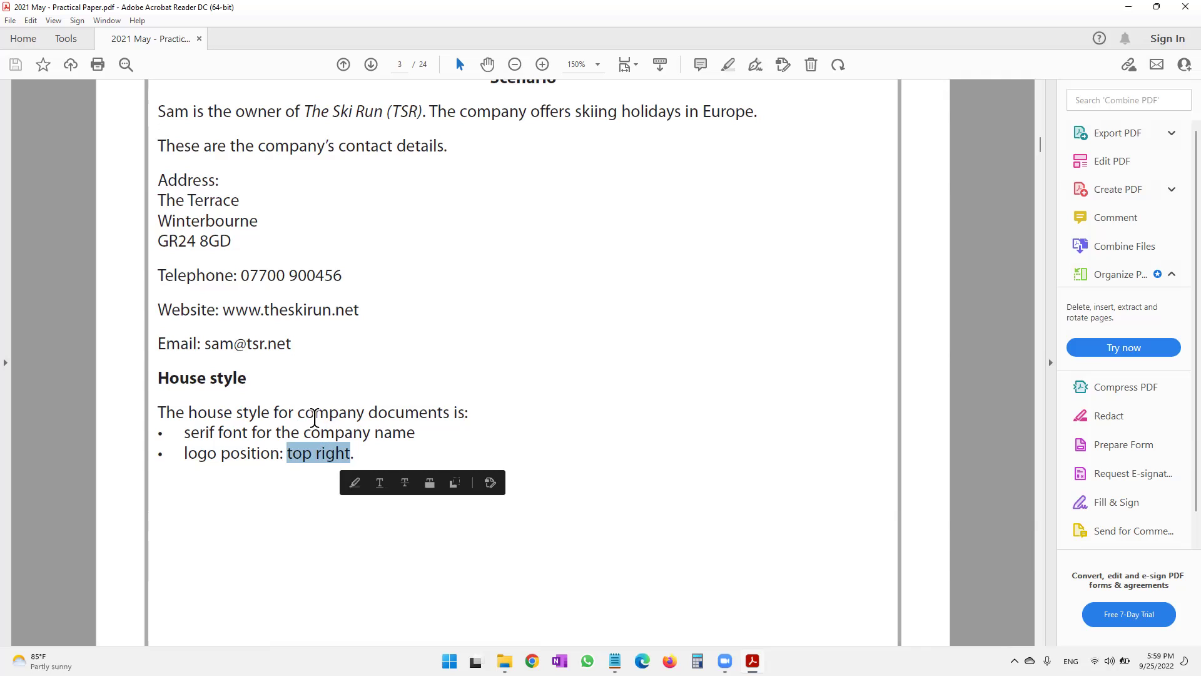
left_click_drag(315, 416, 411, 418)
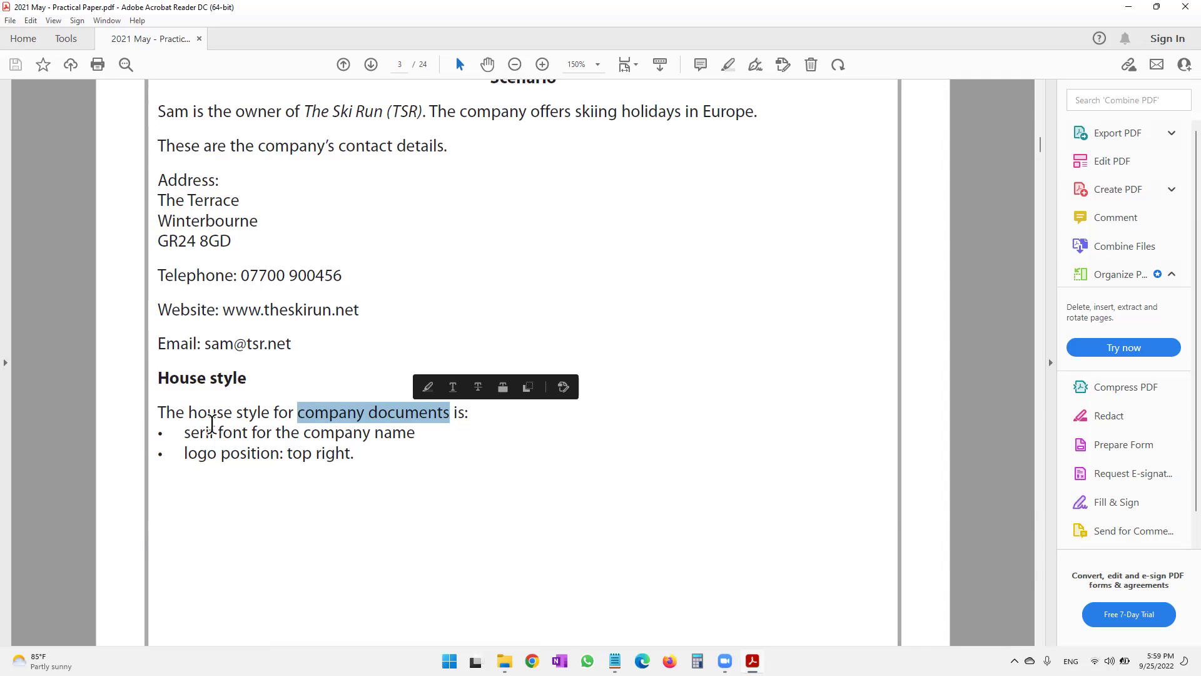
left_click_drag(185, 428, 354, 470)
left_click(354, 470)
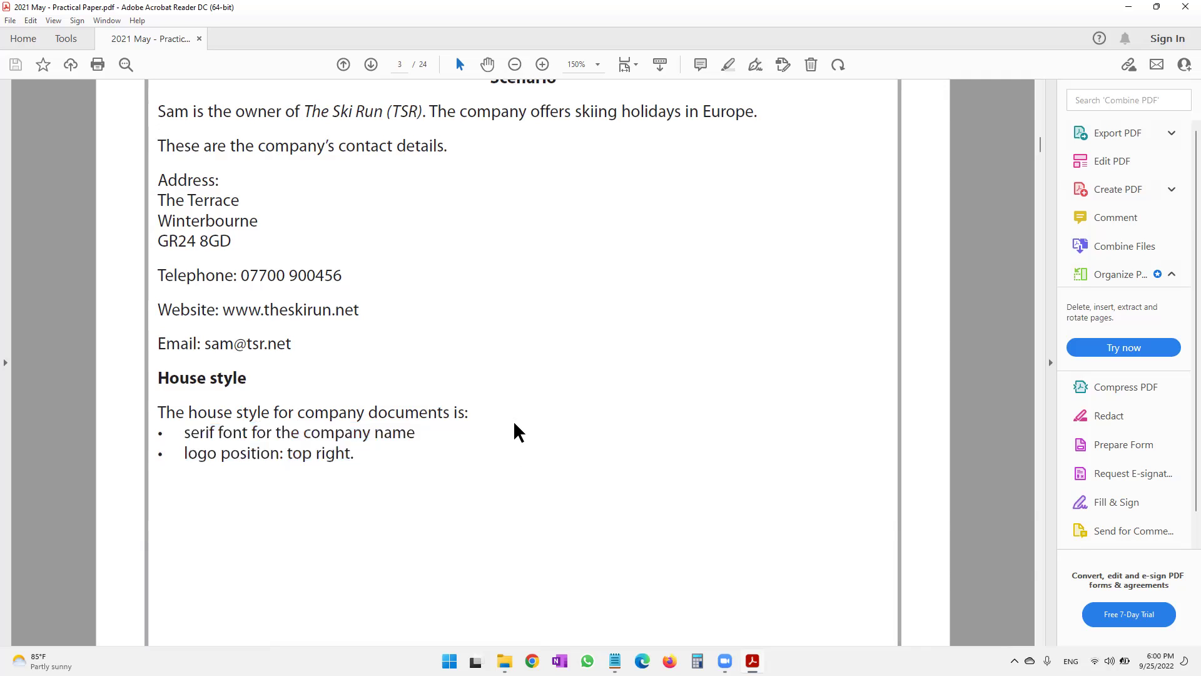
scroll(514, 425, "down", 8)
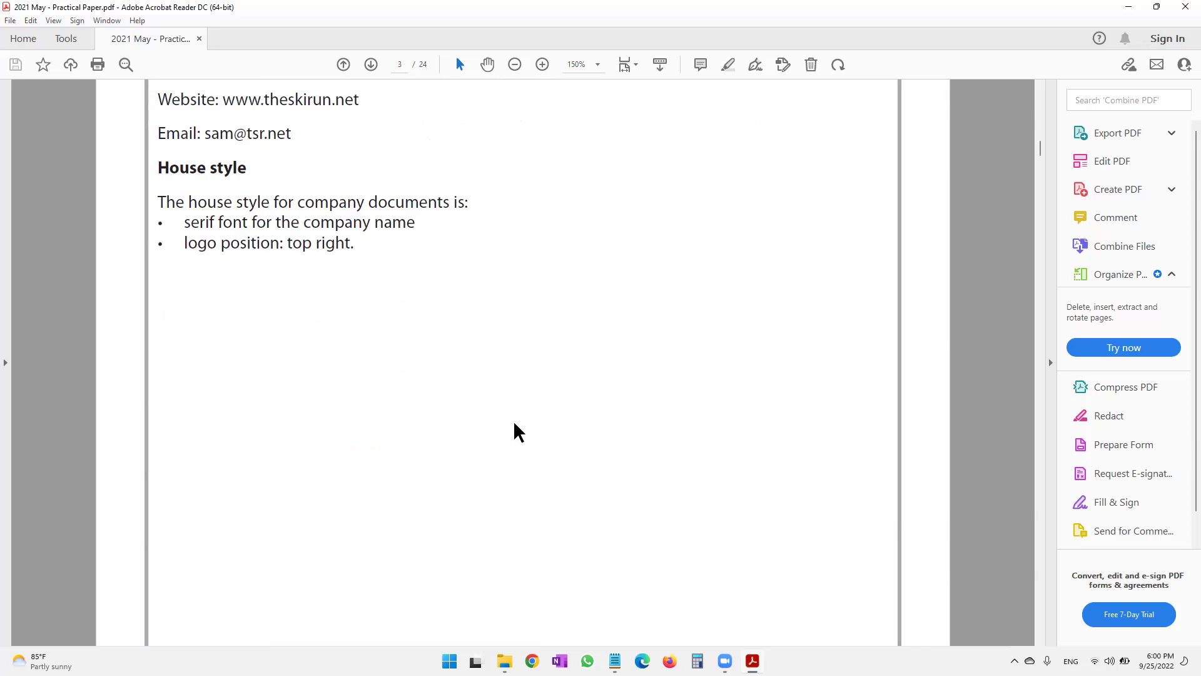
scroll(514, 424, "down", 8)
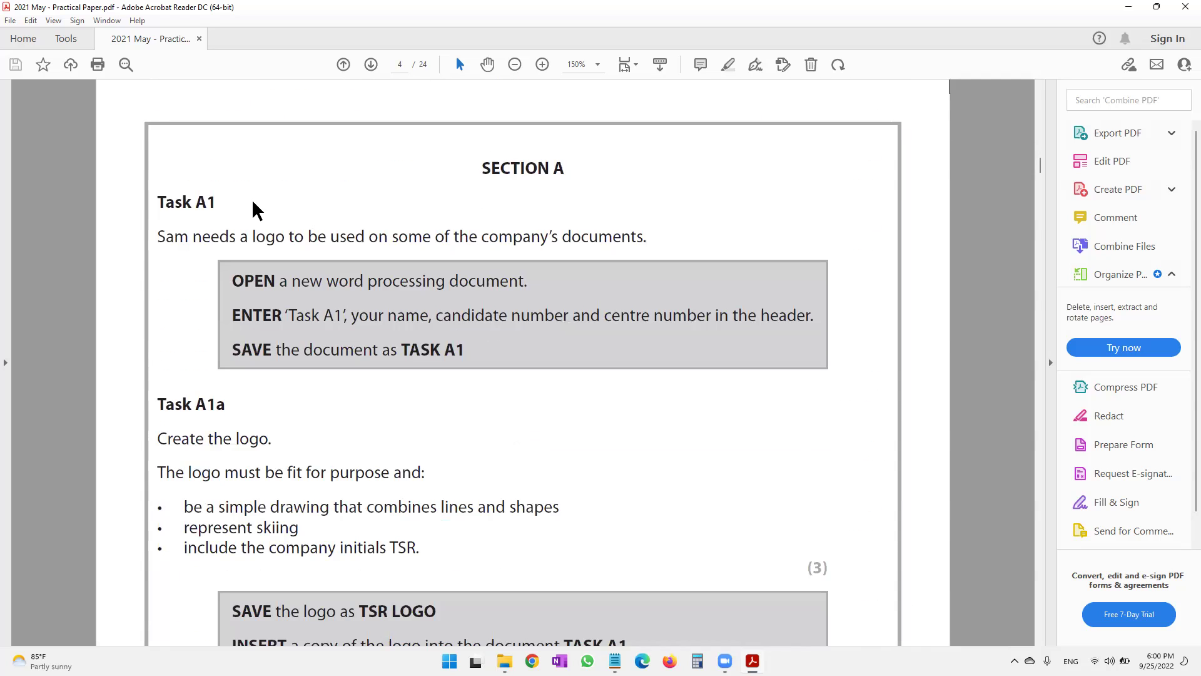
- Pick out 'logo', the company documents and 'header' in Task A1, then switch to the 2021 June folder
left_click_drag(253, 236, 286, 238)
left_click_drag(393, 237, 619, 233)
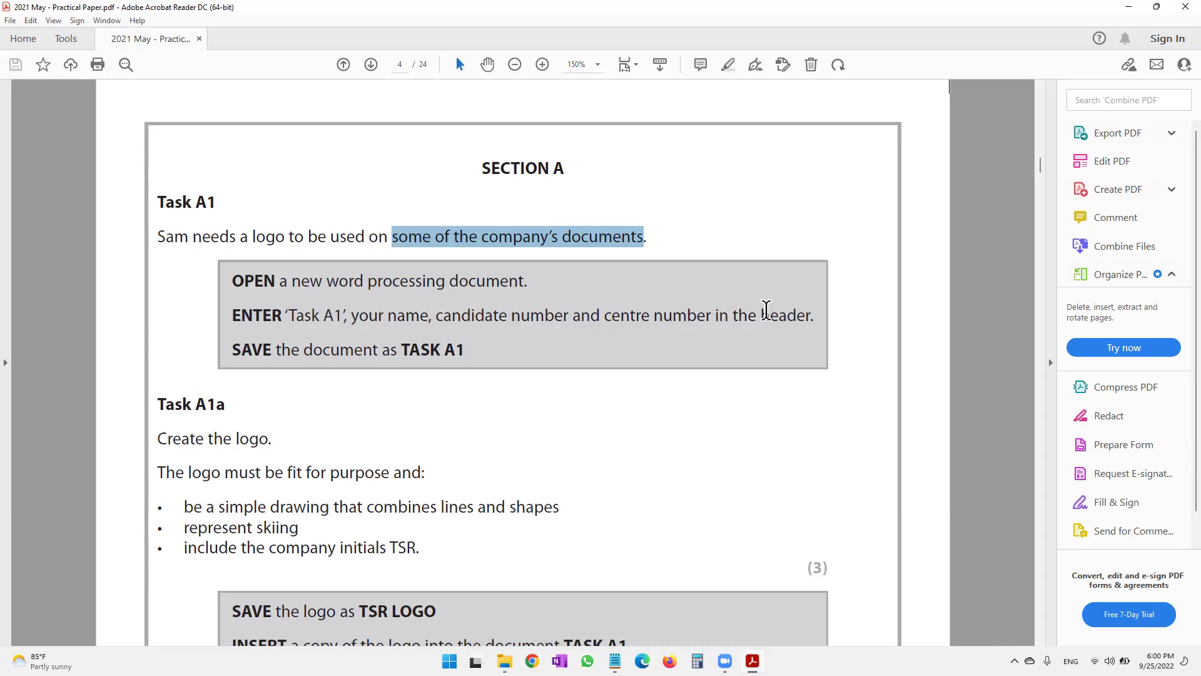
left_click(760, 311)
left_click_drag(760, 310, 811, 314)
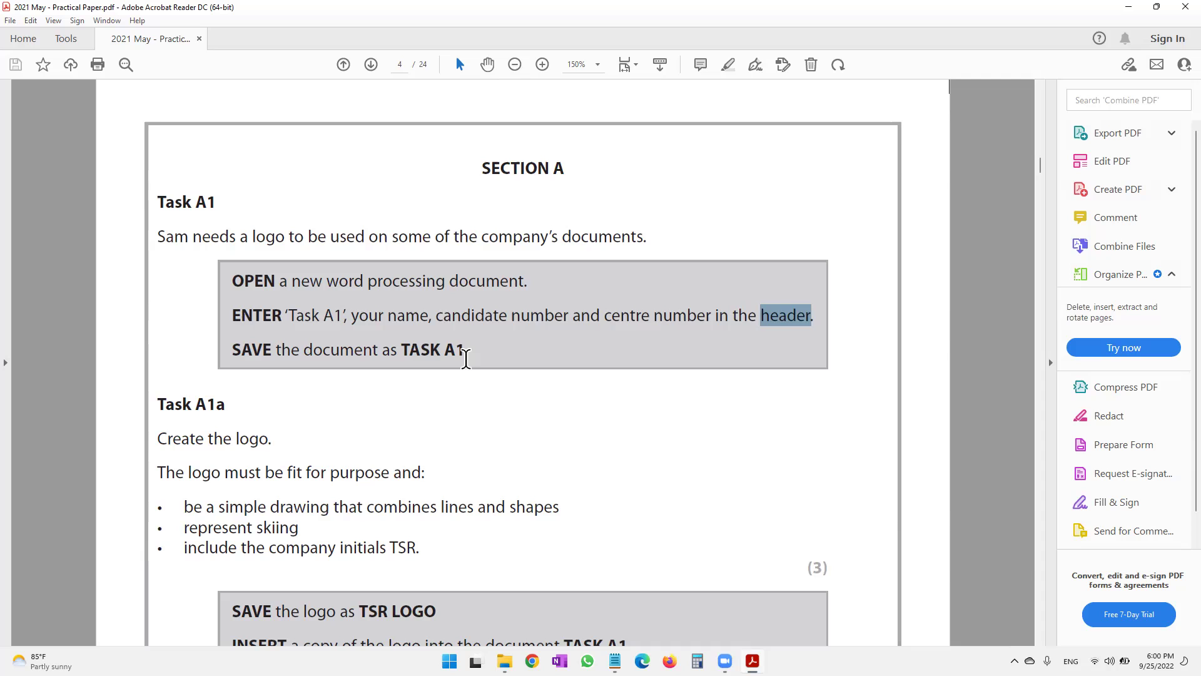
left_click(504, 662)
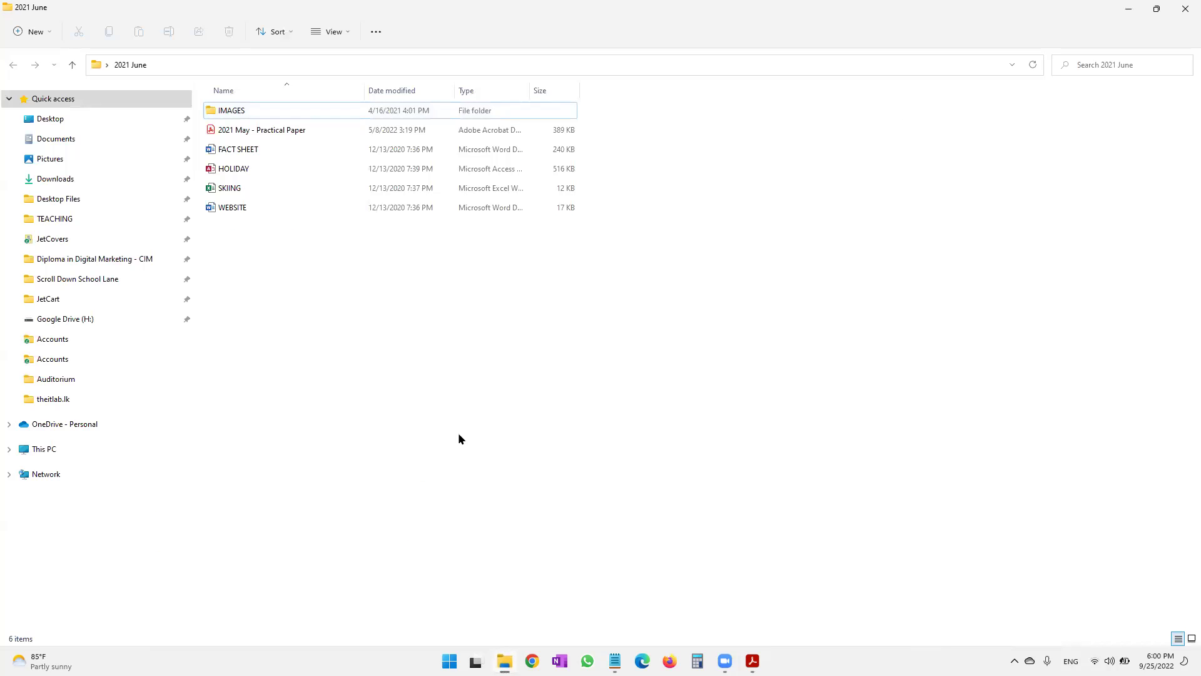
- Add a new Microsoft Word Document named 'TASK A1' to the 2021 June folder and open it in Word
right_click(453, 314)
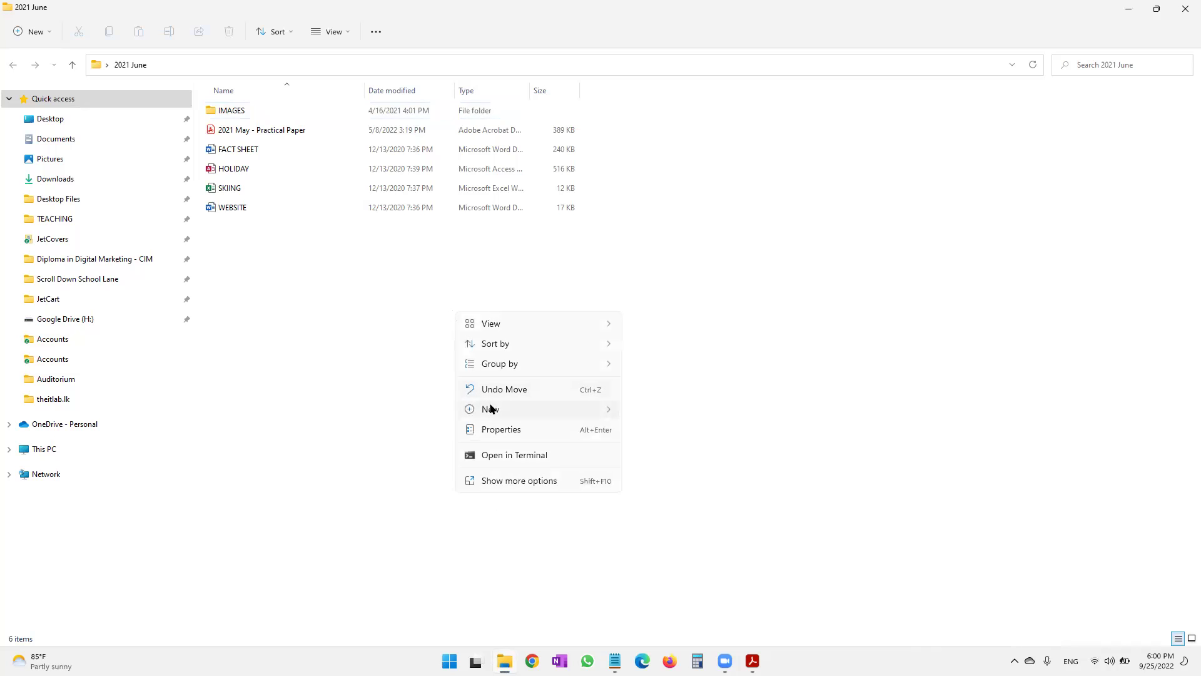
mouse_move(491, 408)
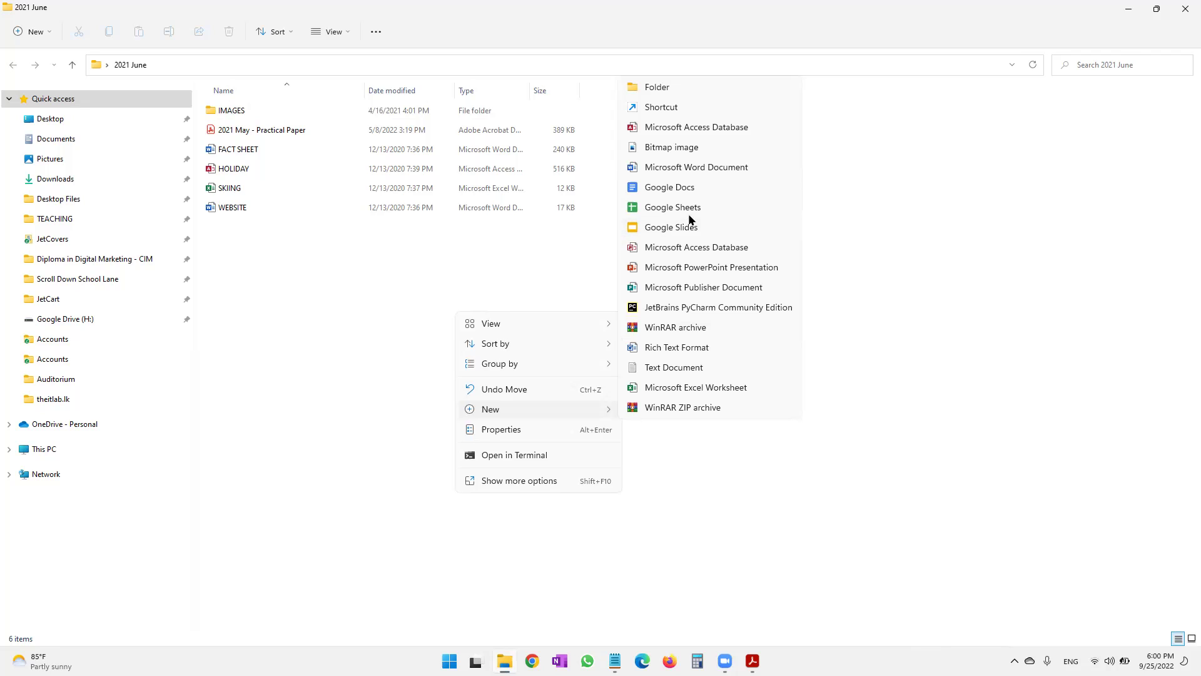
left_click(695, 175)
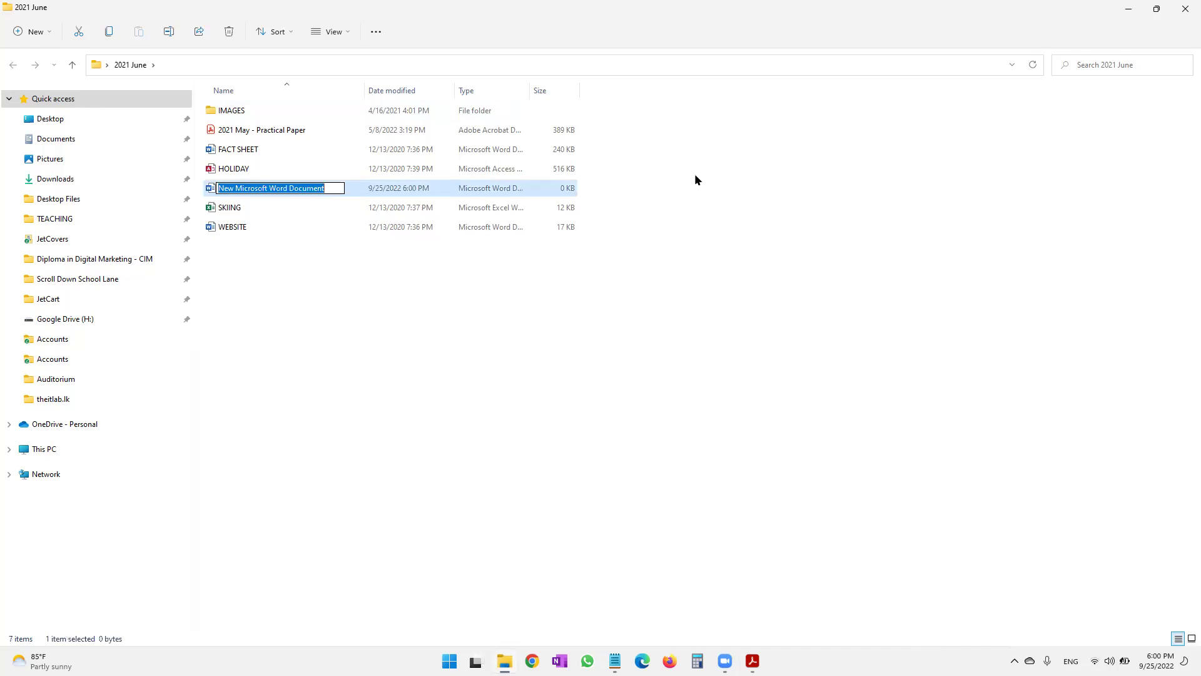
type("TASK A1")
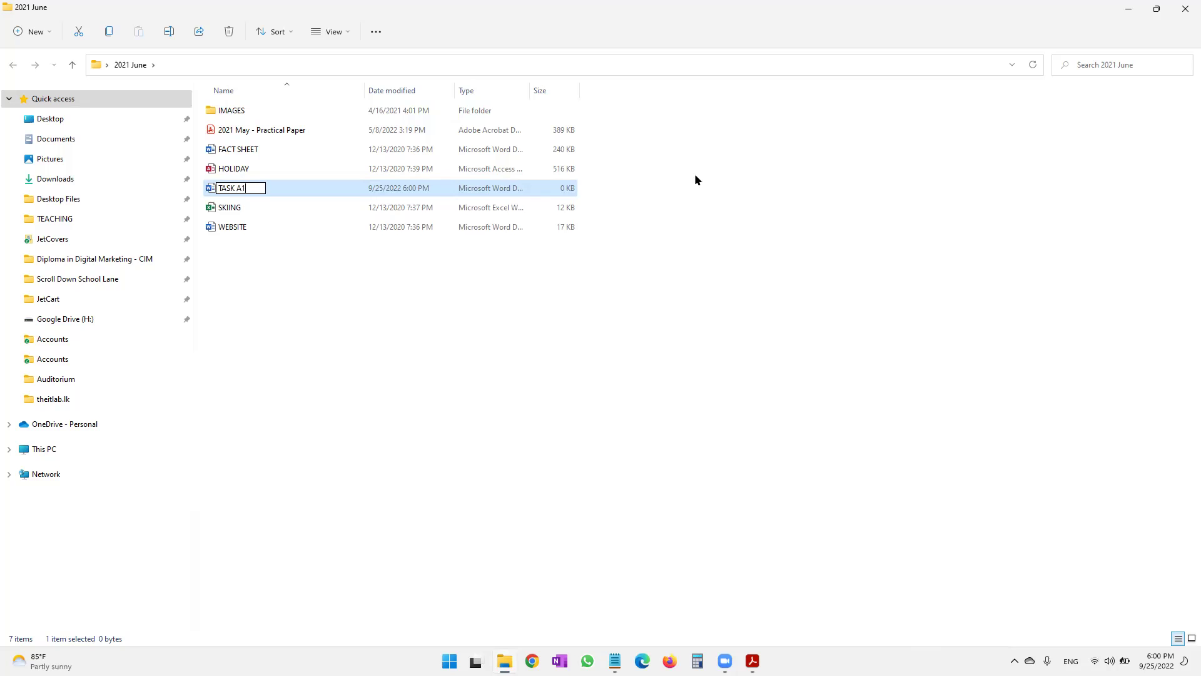
key("Return")
key("Return")
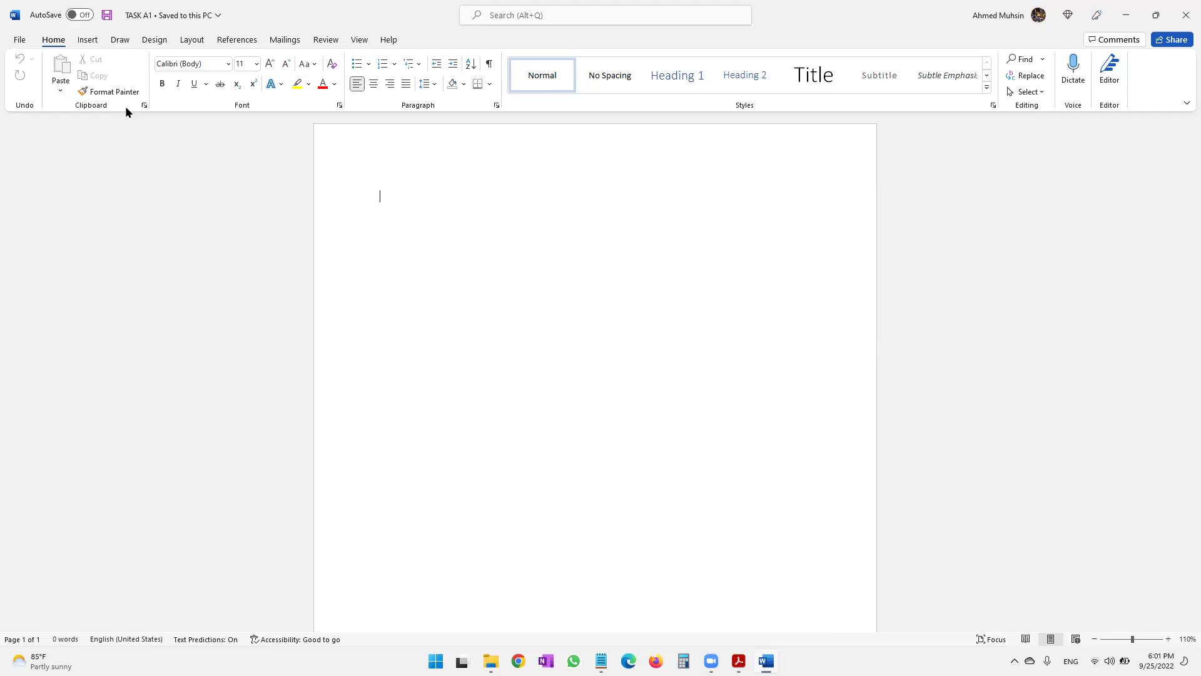
- Look at the Insert Header designs without choosing one, then open the blank page header for editing
left_click(89, 40)
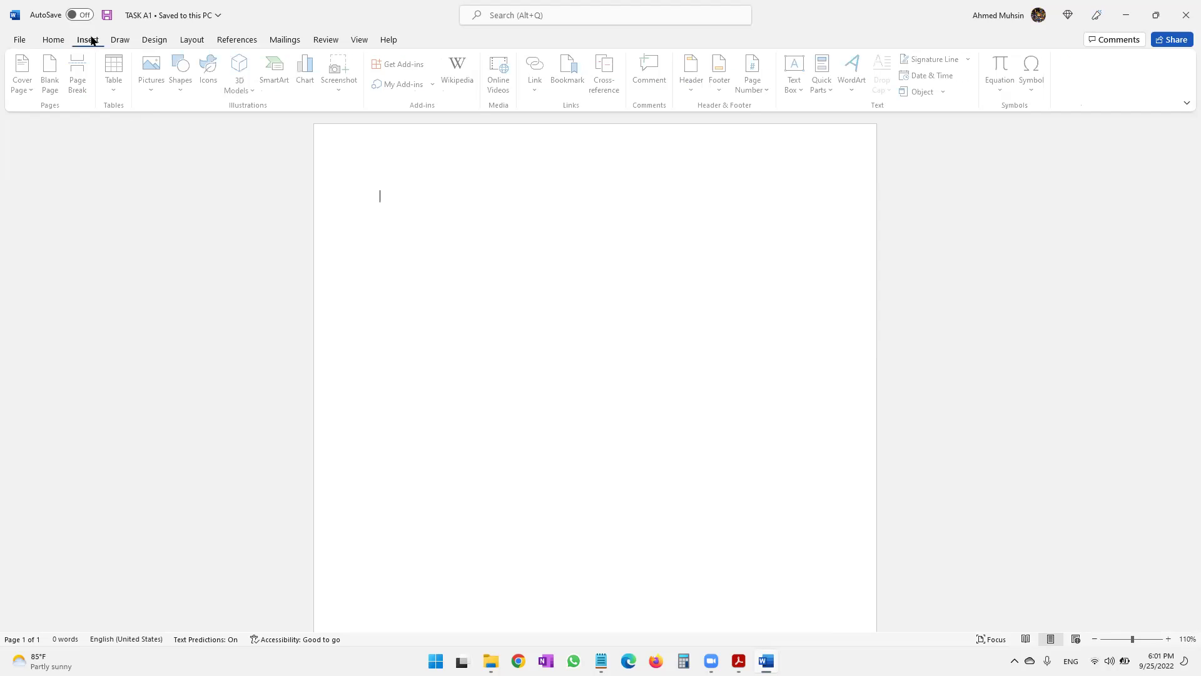
left_click(704, 84)
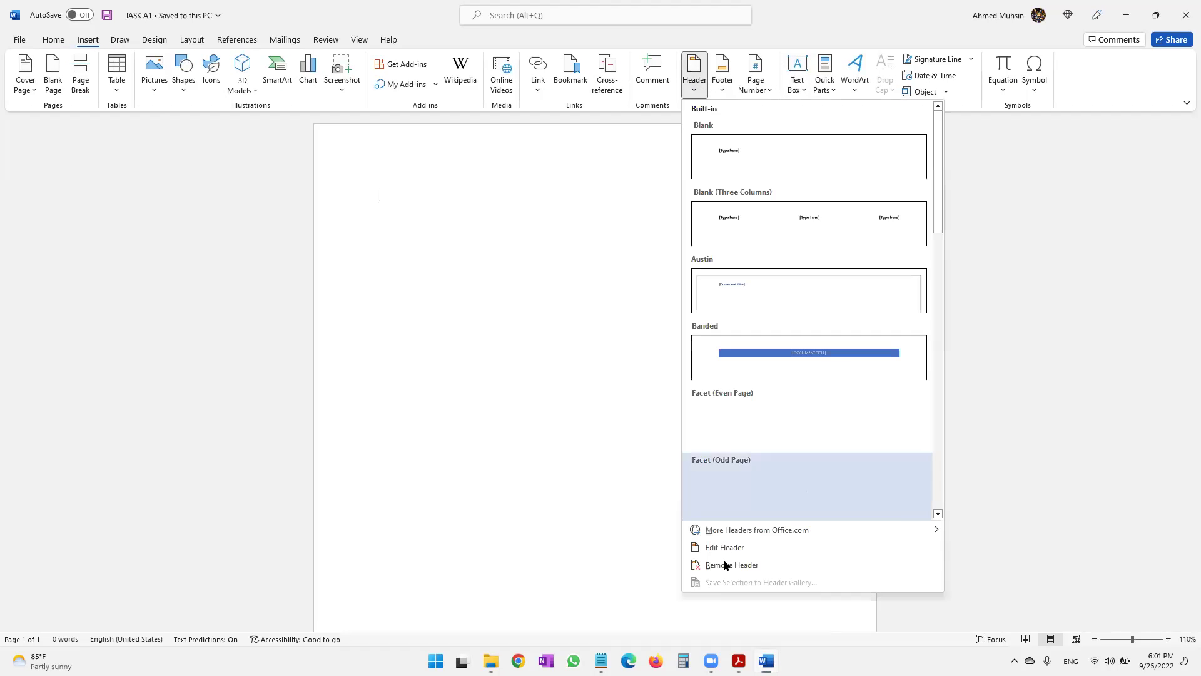
left_click(479, 268)
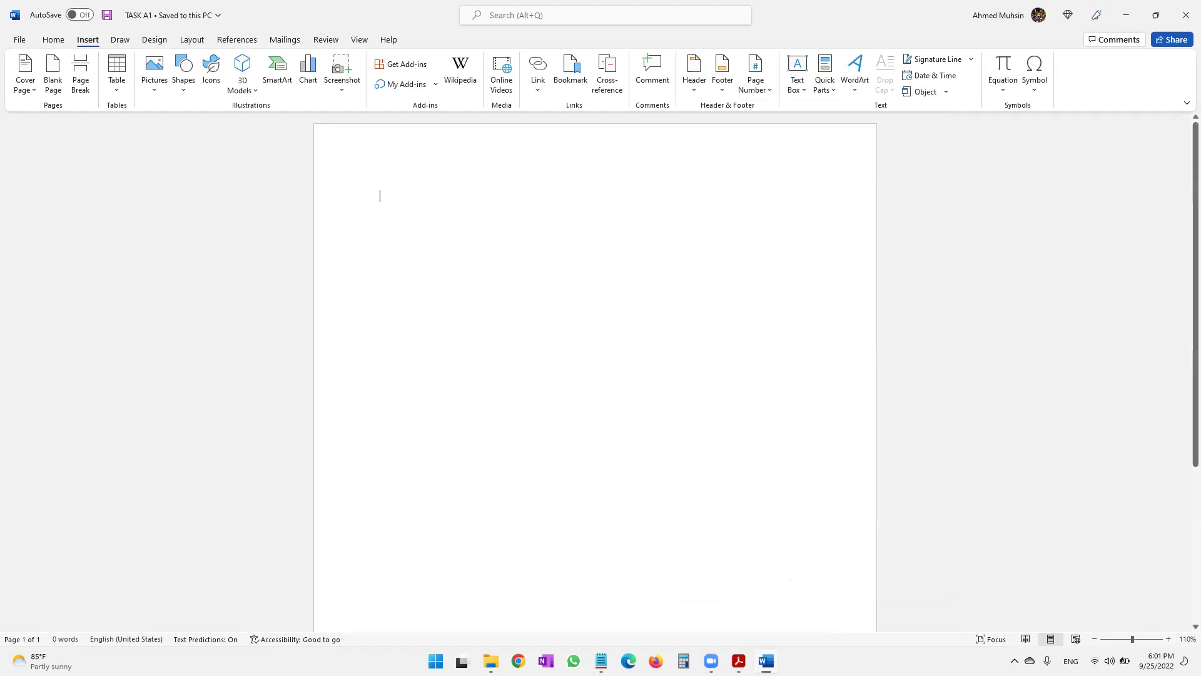
double_click(424, 142)
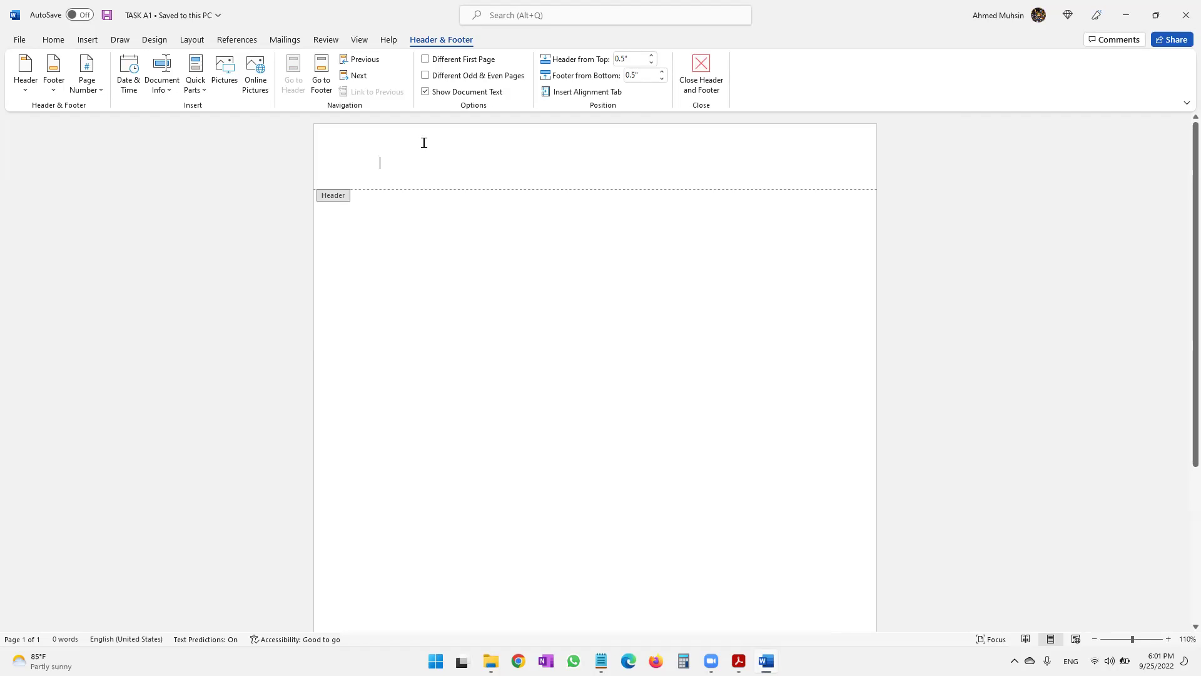
- Enter 'Task A1' with the candidate's name, candidate number and centre number in the header, then close it
type("Task A1 A")
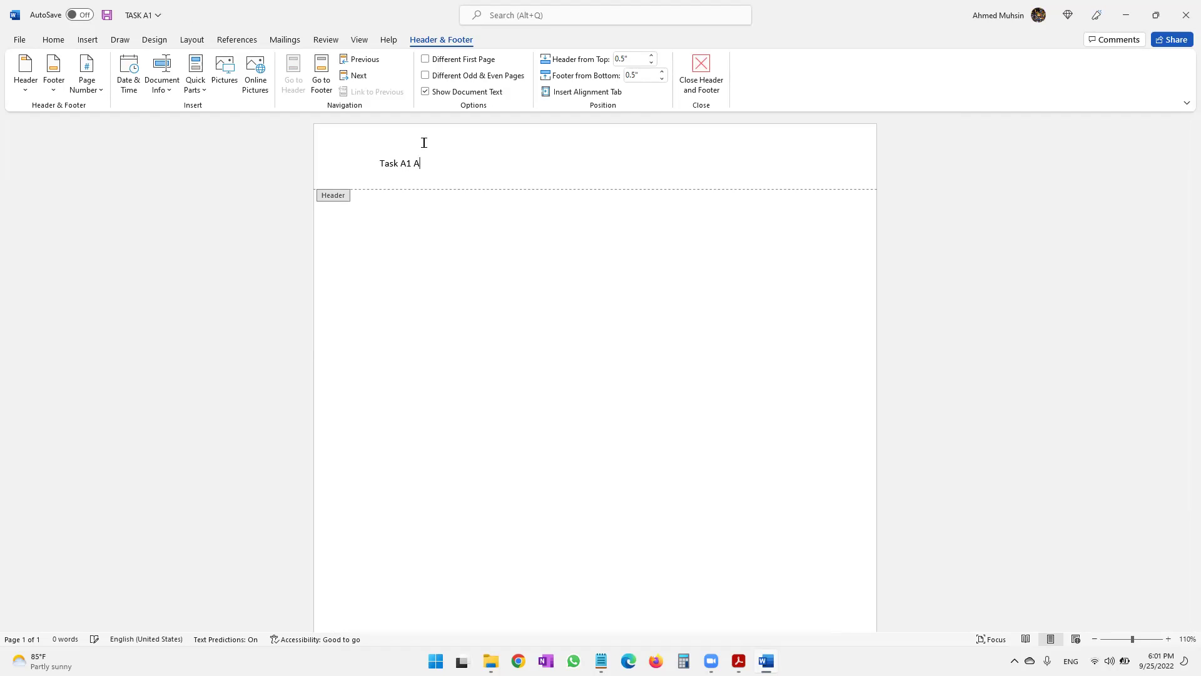
type("hmed 1234 1234")
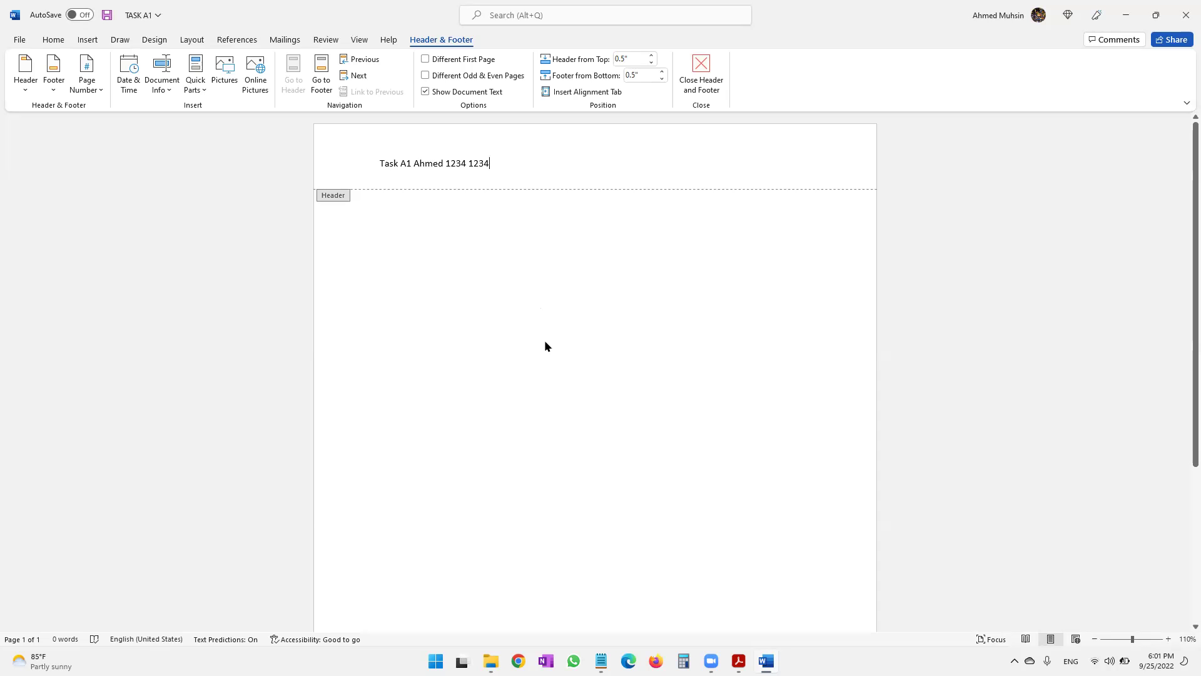
key("Escape")
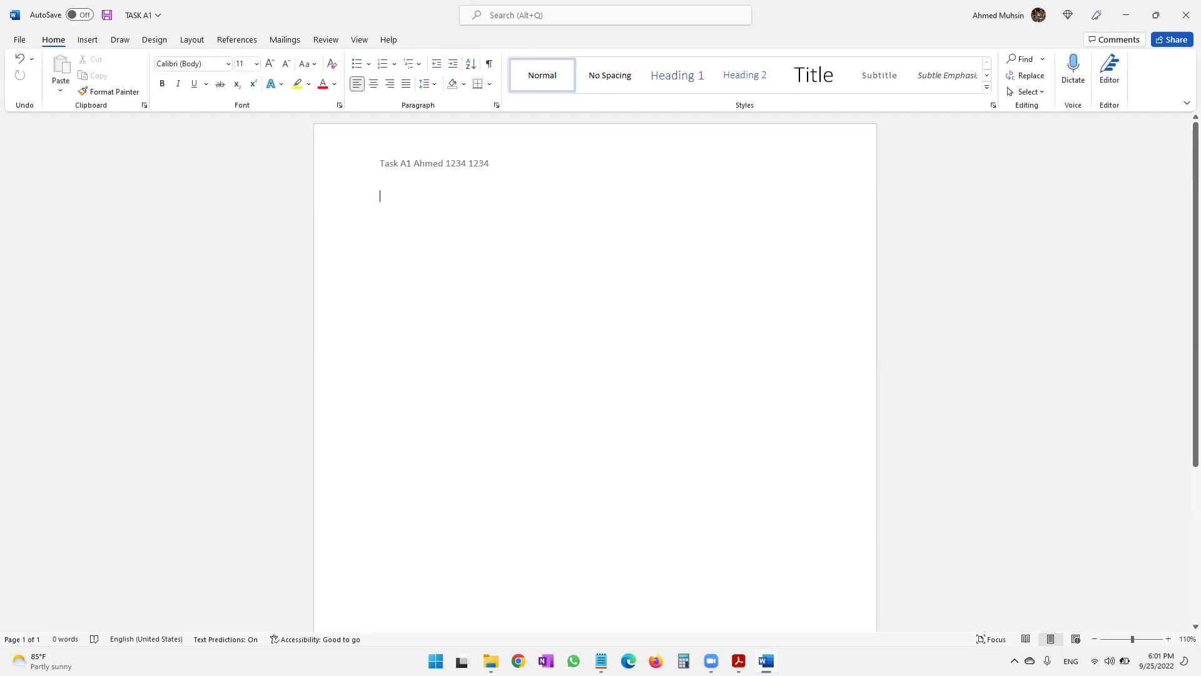
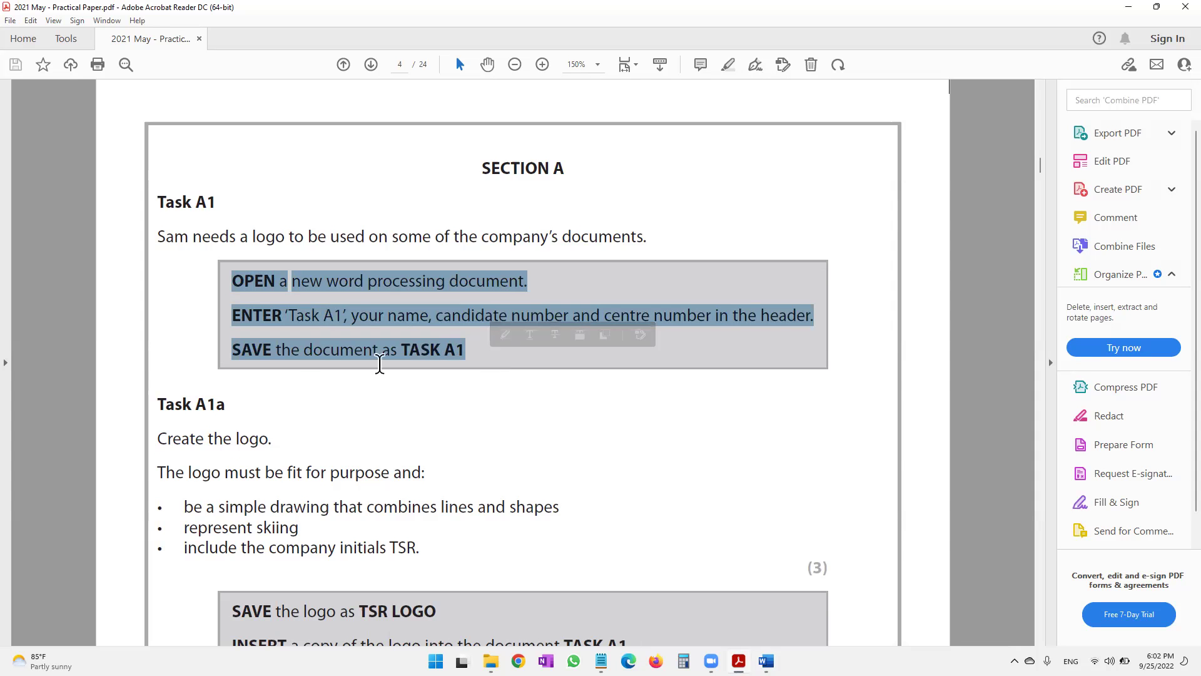
- Highlight the 'represent skiing' logo requirement in Task A1a, then bring up the Start menu
scroll(298, 385, "down", 3)
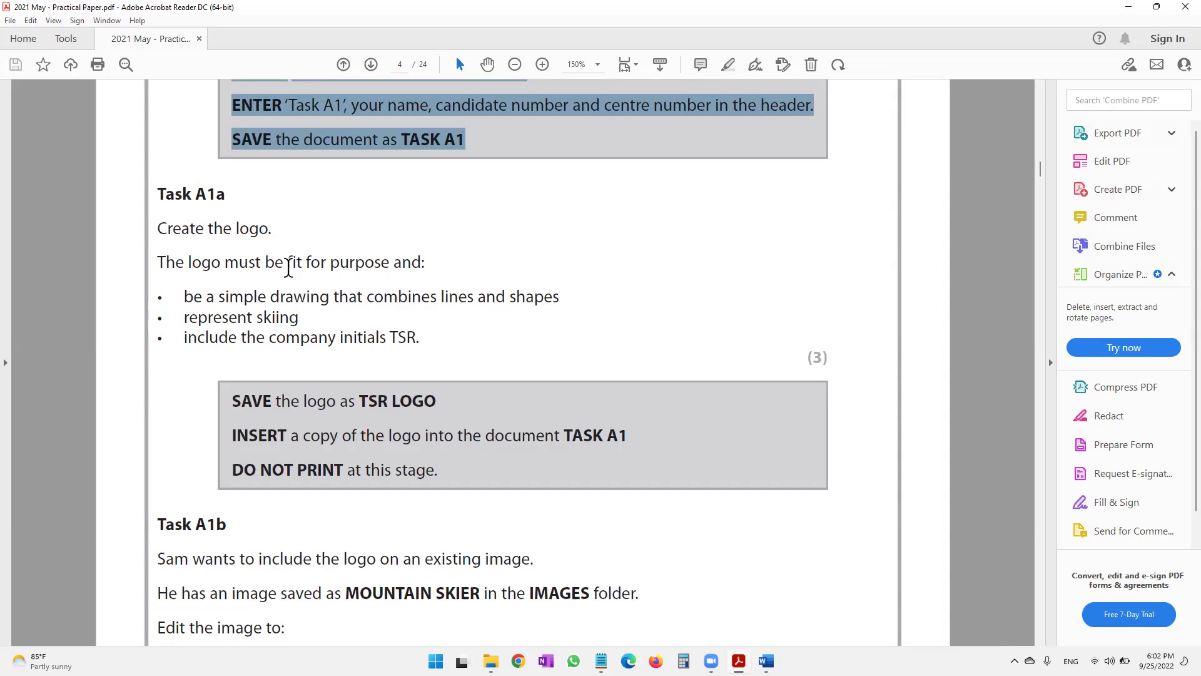
scroll(289, 268, "up", 3)
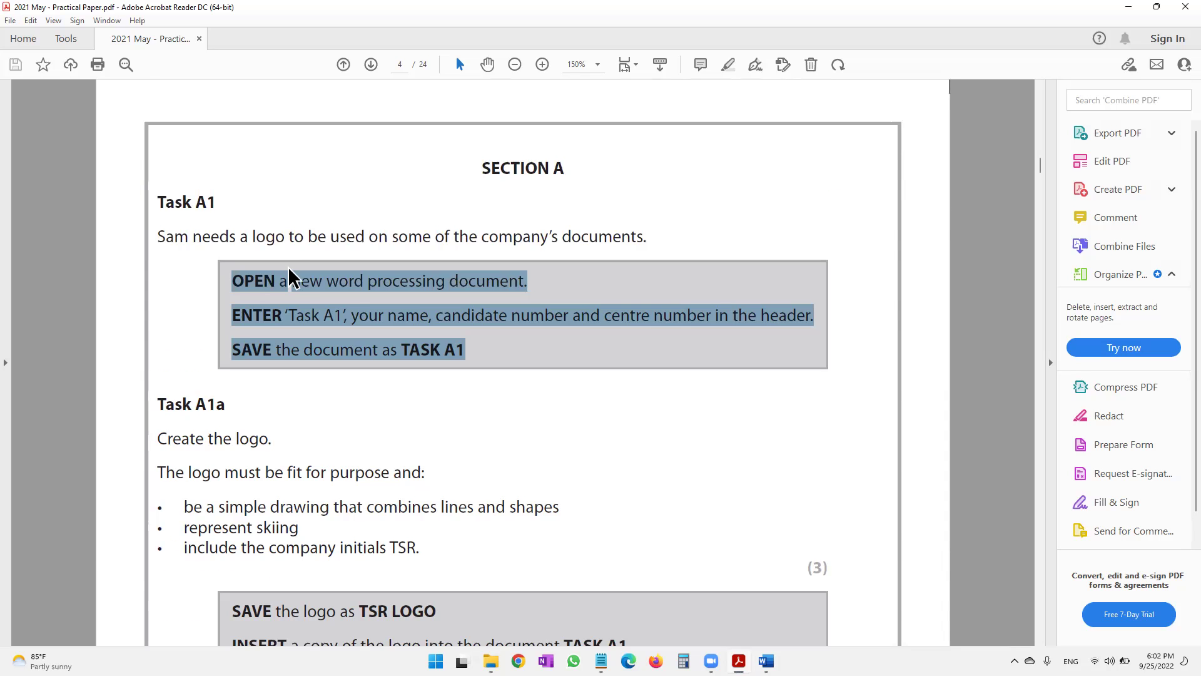
scroll(290, 276, "up", 12)
scroll(291, 276, "up", 4)
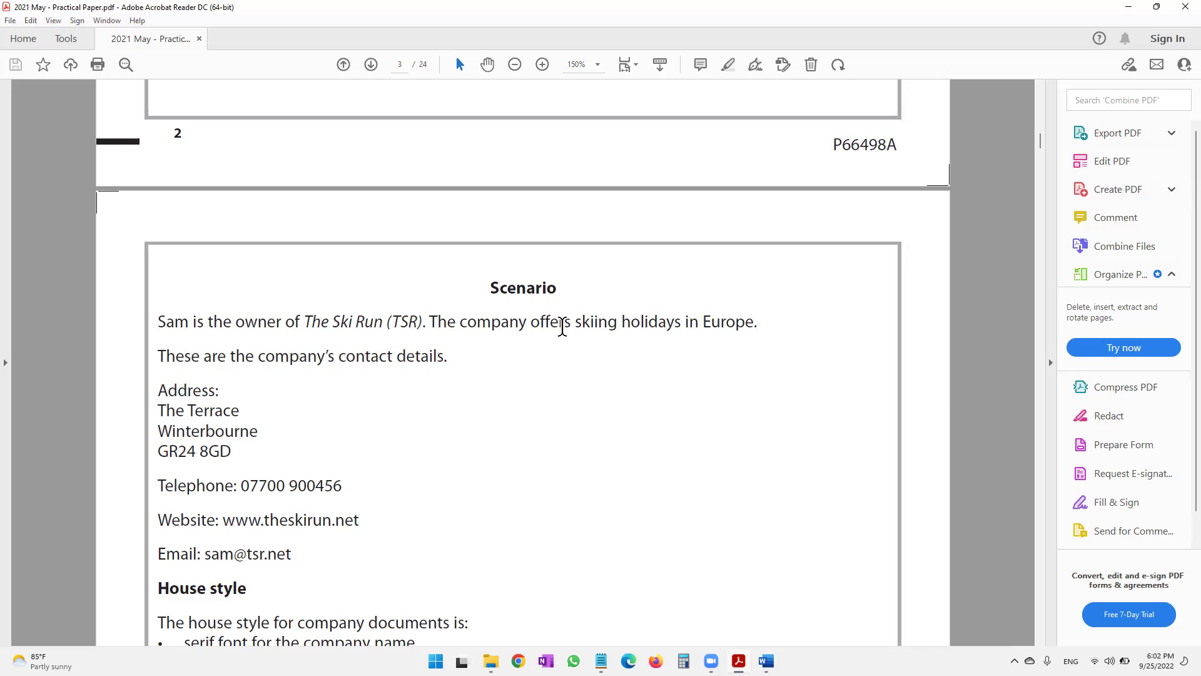
scroll(562, 326, "down", 15)
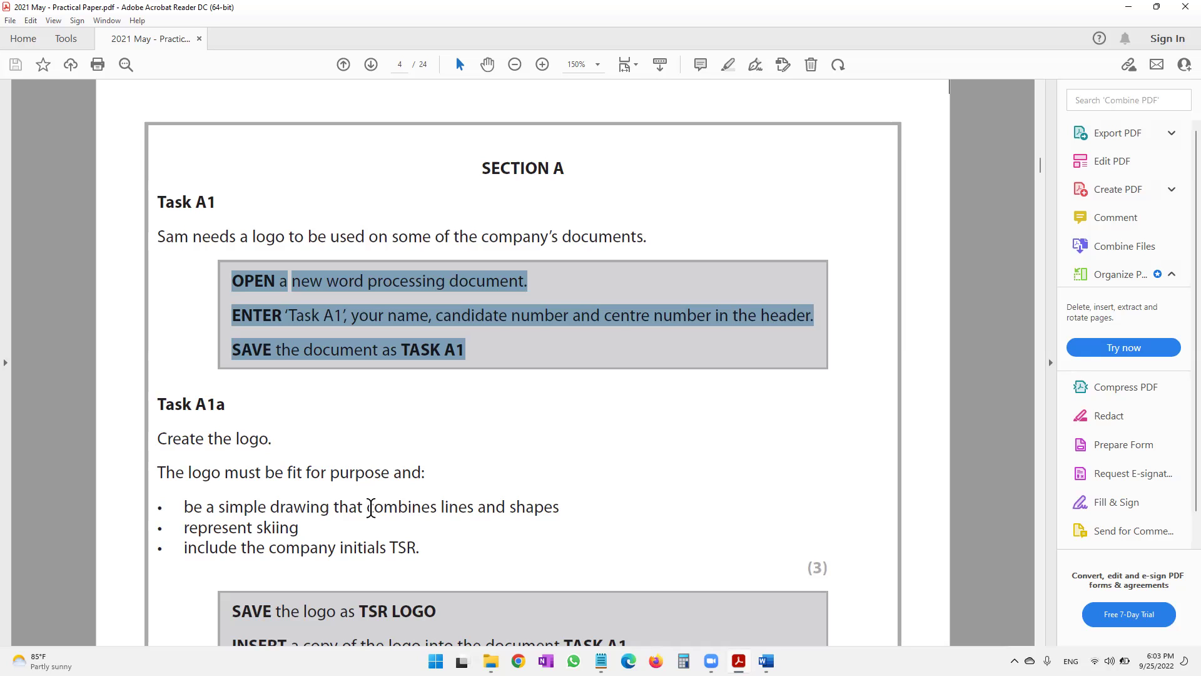
left_click_drag(306, 507, 321, 507)
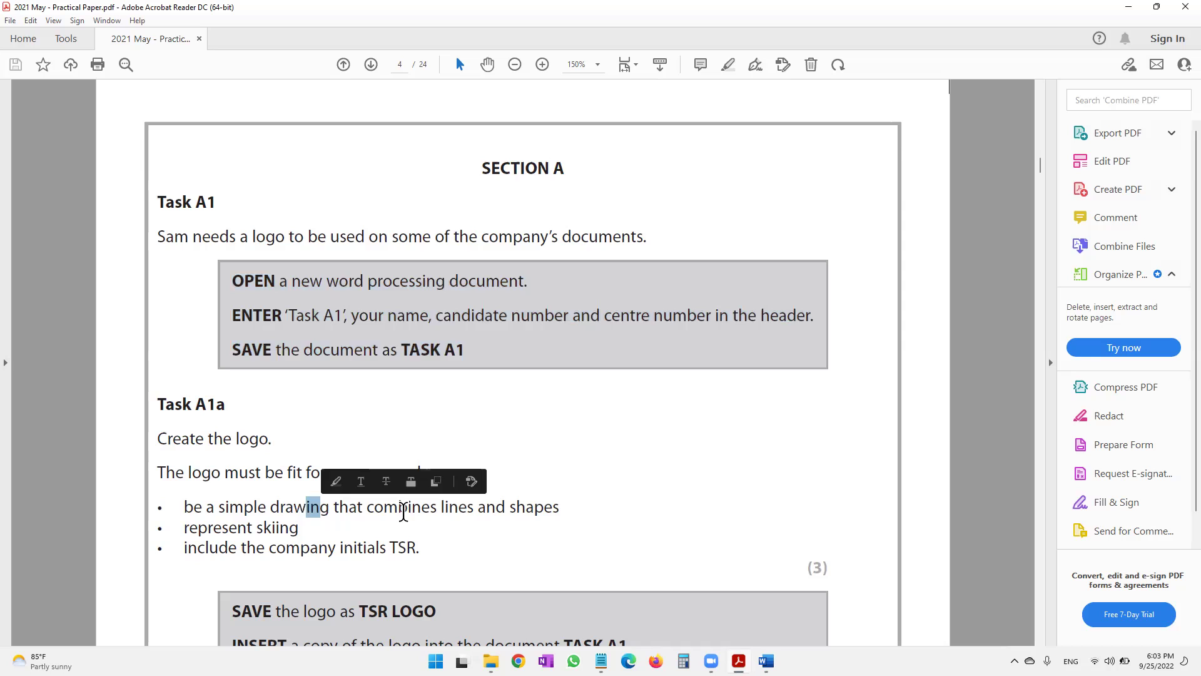
left_click_drag(302, 528, 184, 528)
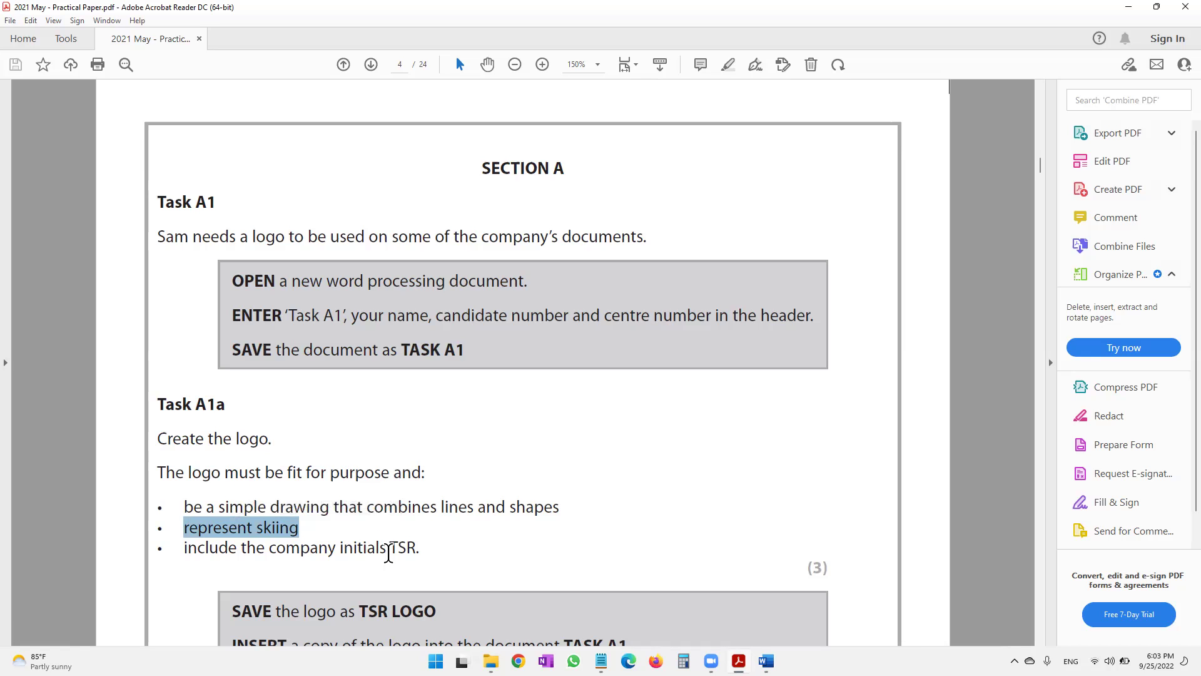
scroll(426, 544, "down", 3)
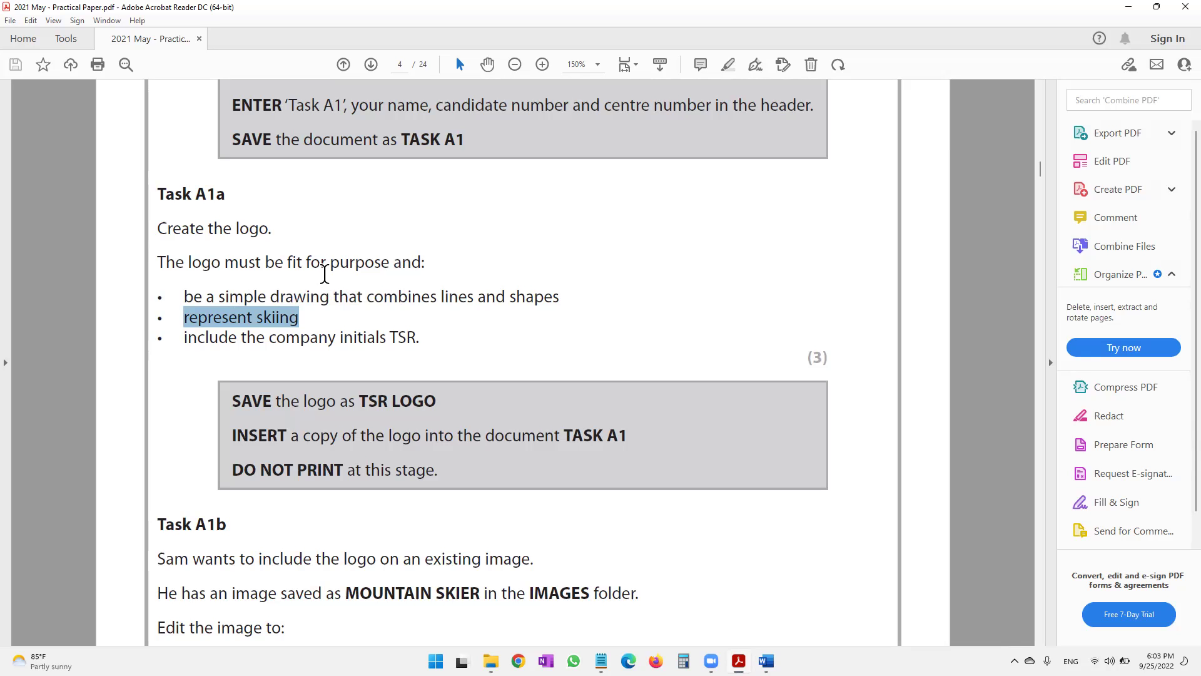
key("super")
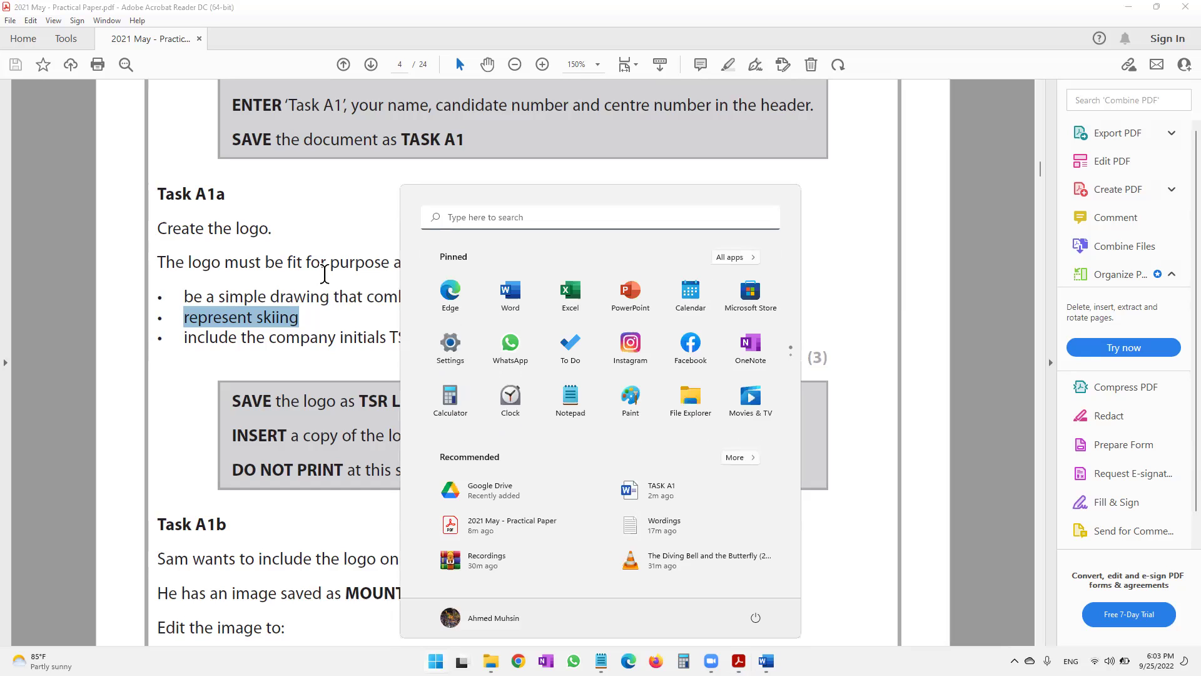
- Launch Paint from a Start search, zoom to 50%, then open a fresh blank 860 × 1068px canvas
type("paint")
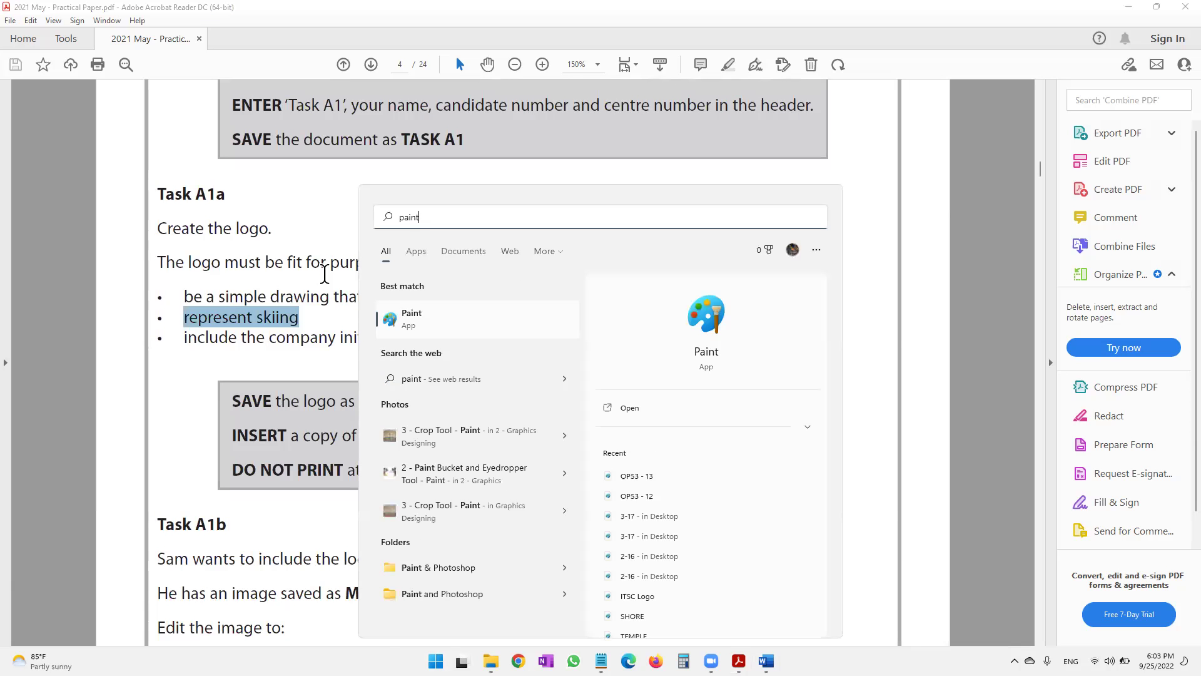
left_click(425, 326)
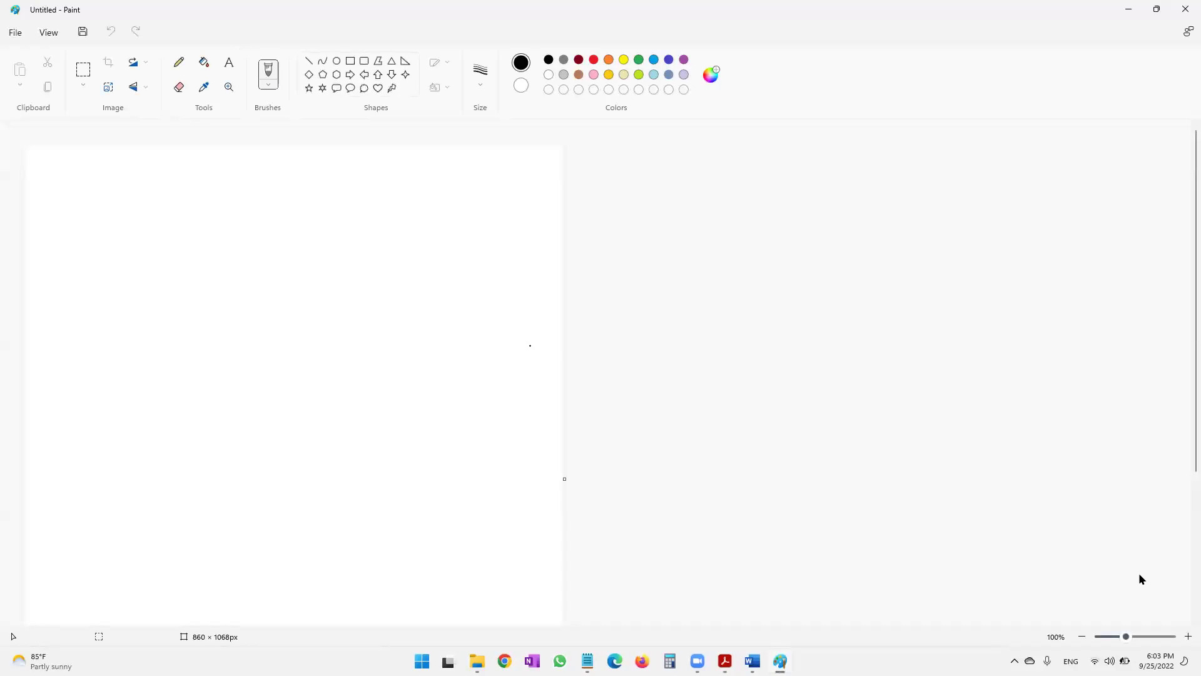
left_click(1086, 637)
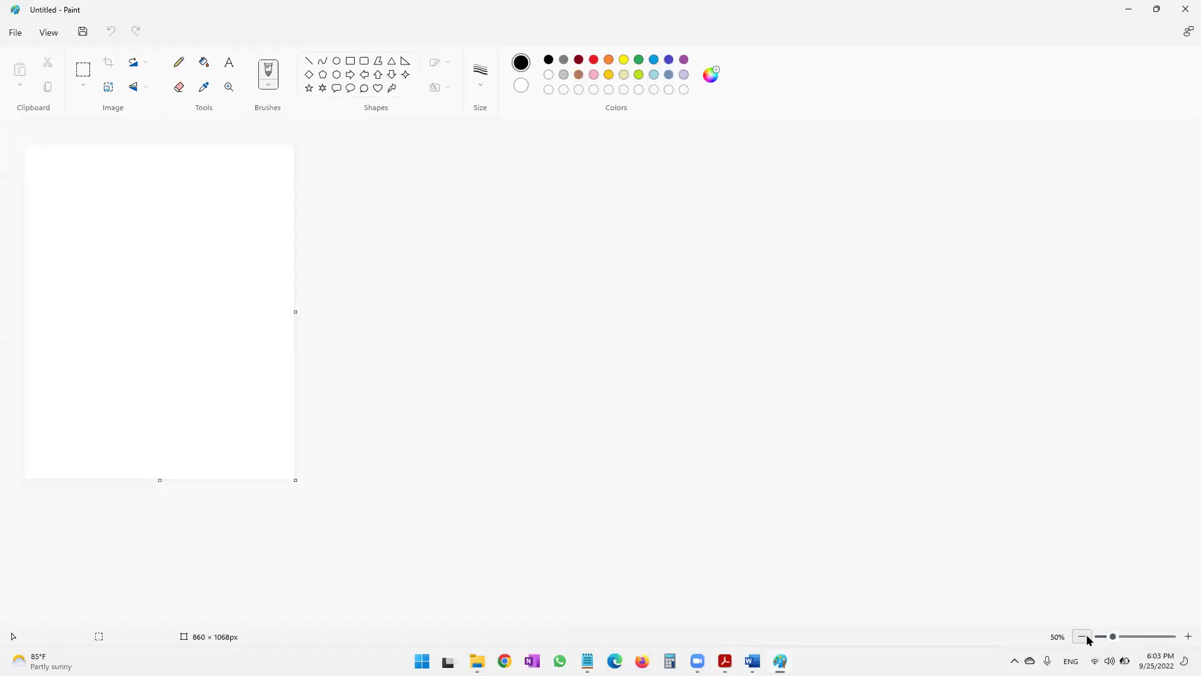
left_click(1129, 15)
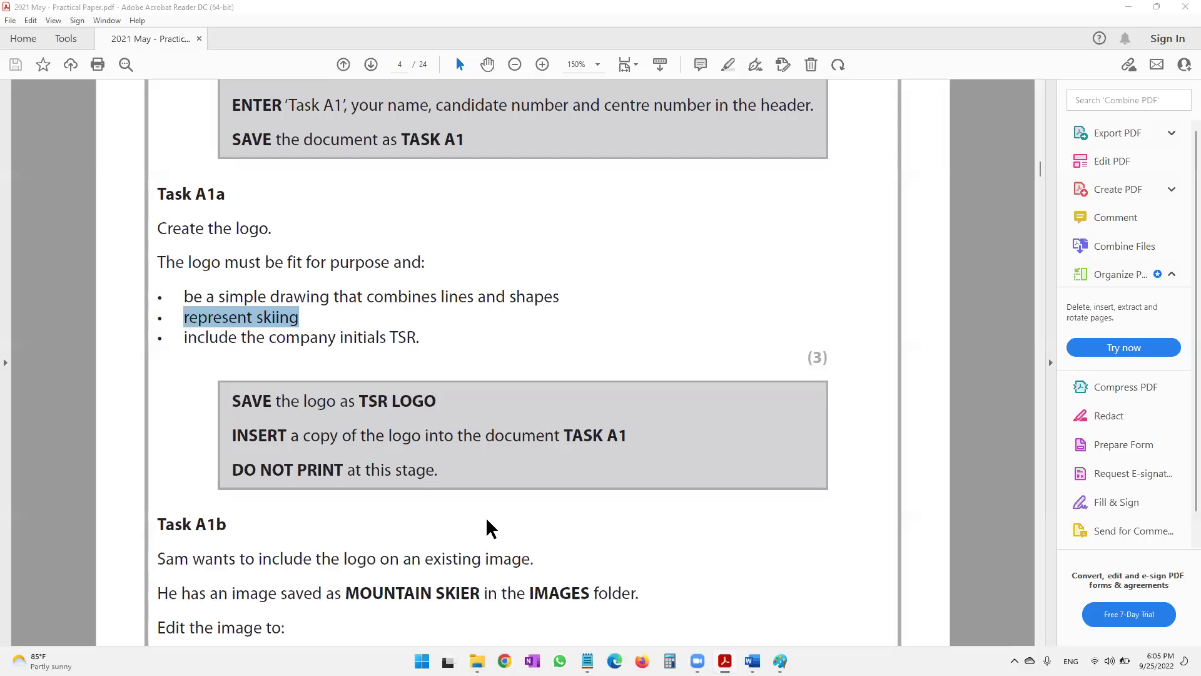
key("super")
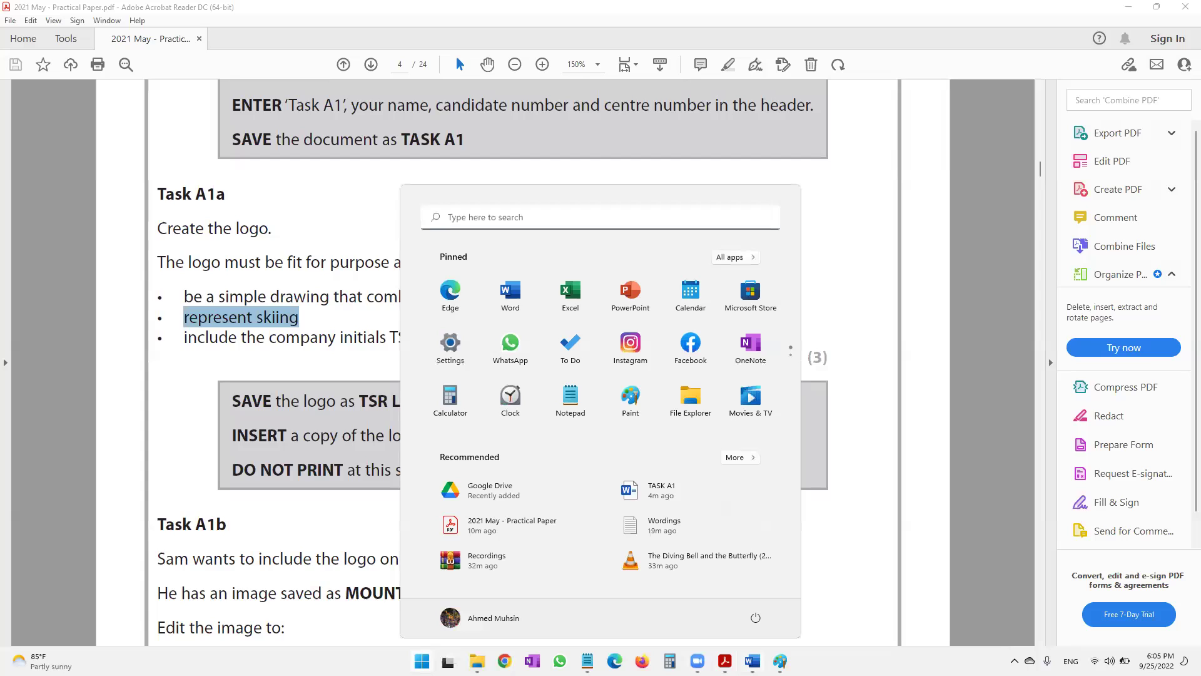
left_click(630, 396)
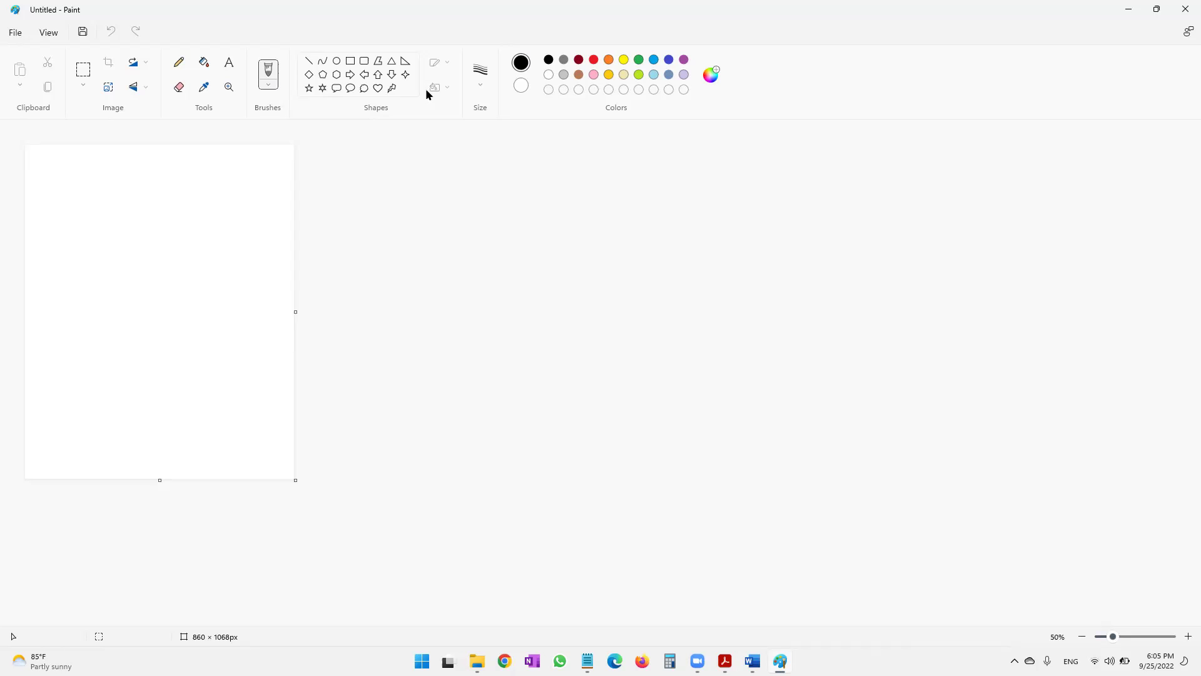
- Draw two tall rounded rectangles side by side as the left and right skis
left_click(363, 61)
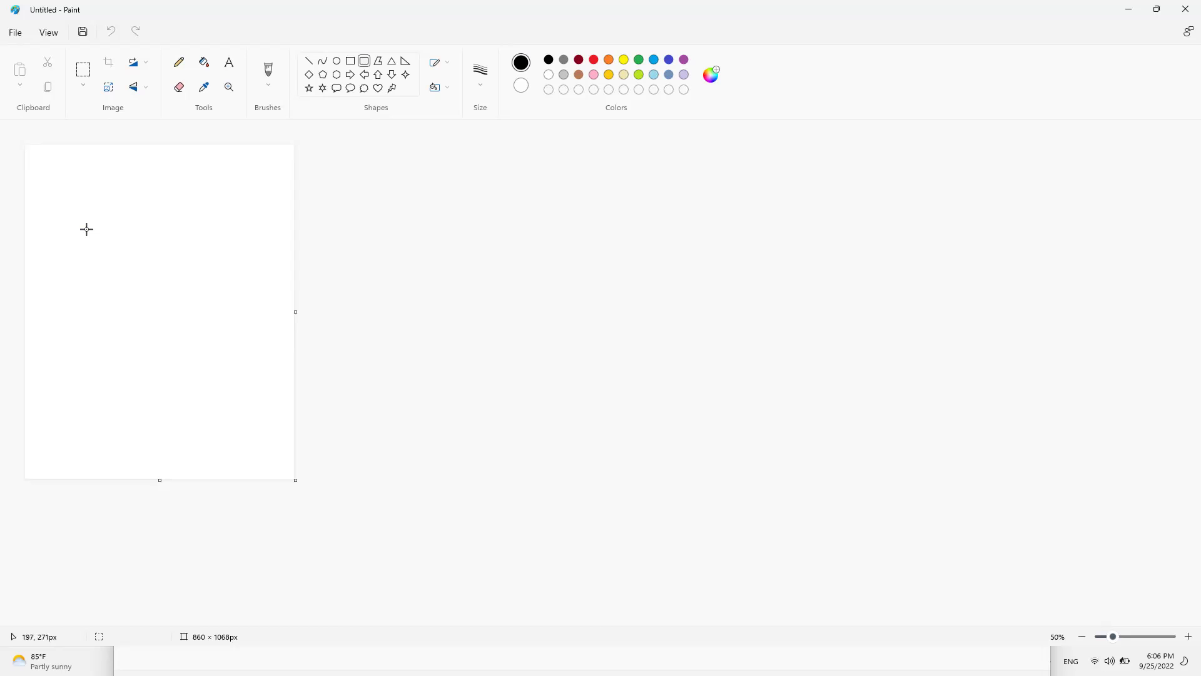
left_click_drag(86, 229, 100, 268)
key("ctrl+z")
left_click(90, 229)
mouse_move(90, 229)
left_mouse_down()
mouse_move(107, 246)
mouse_move(105, 421)
mouse_move(105, 404)
left_mouse_up()
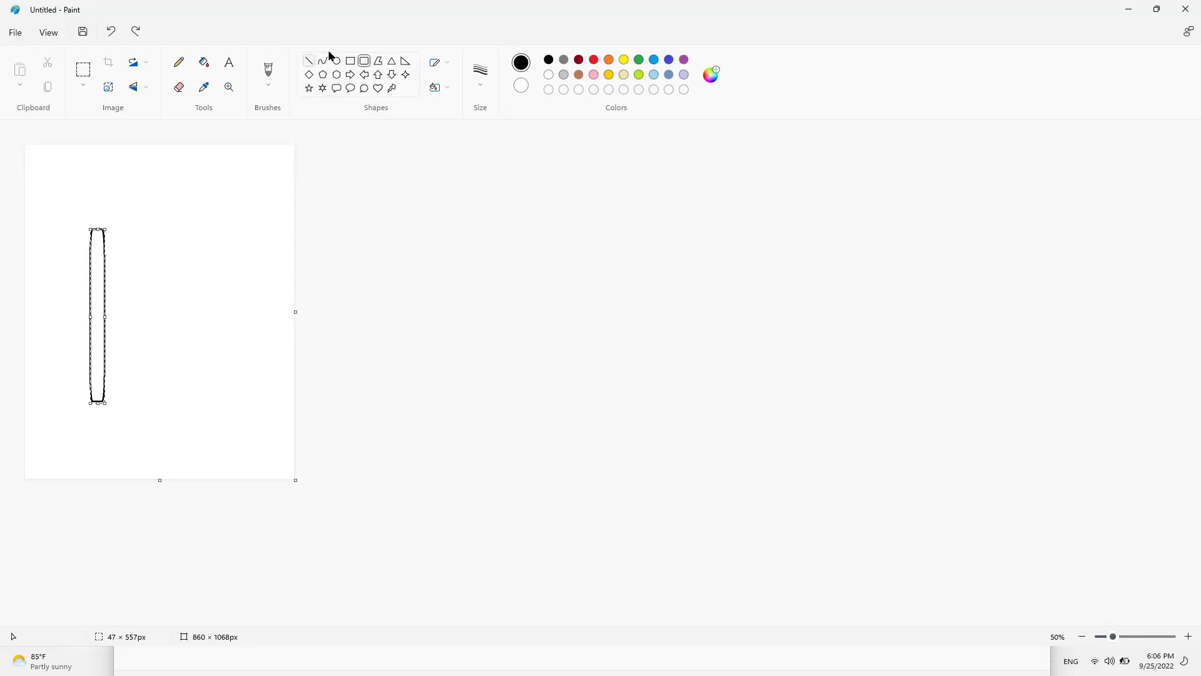
left_click(364, 61)
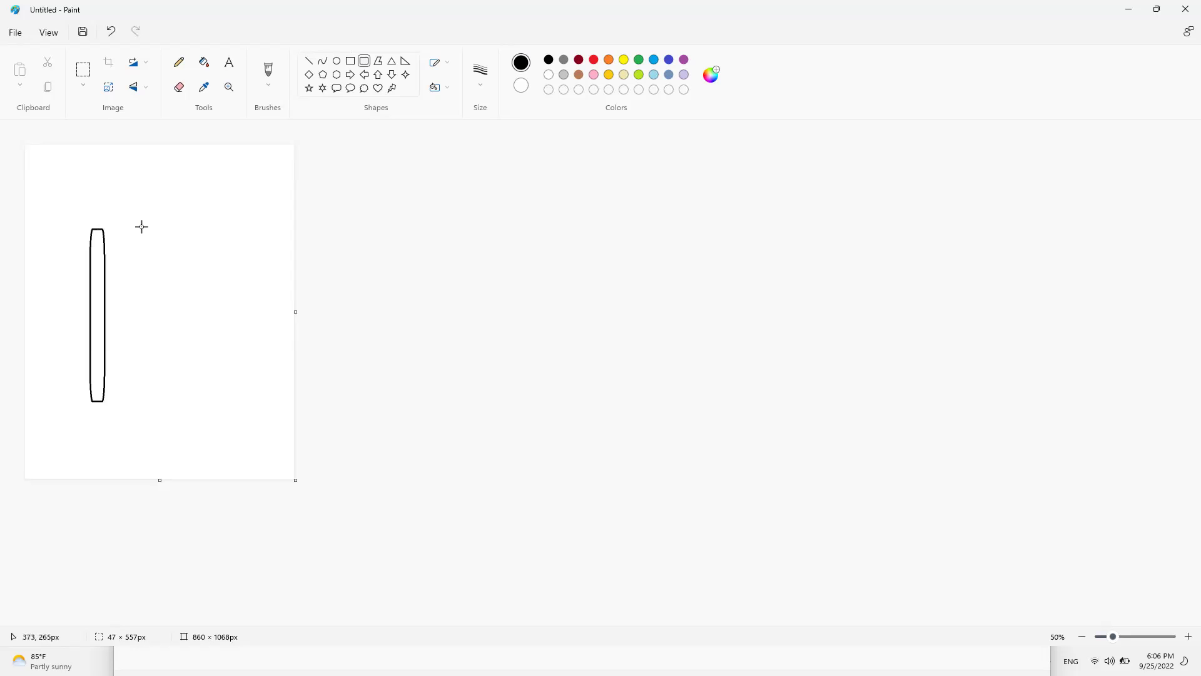
mouse_move(142, 227)
left_mouse_down()
mouse_move(160, 310)
mouse_move(154, 400)
left_mouse_up()
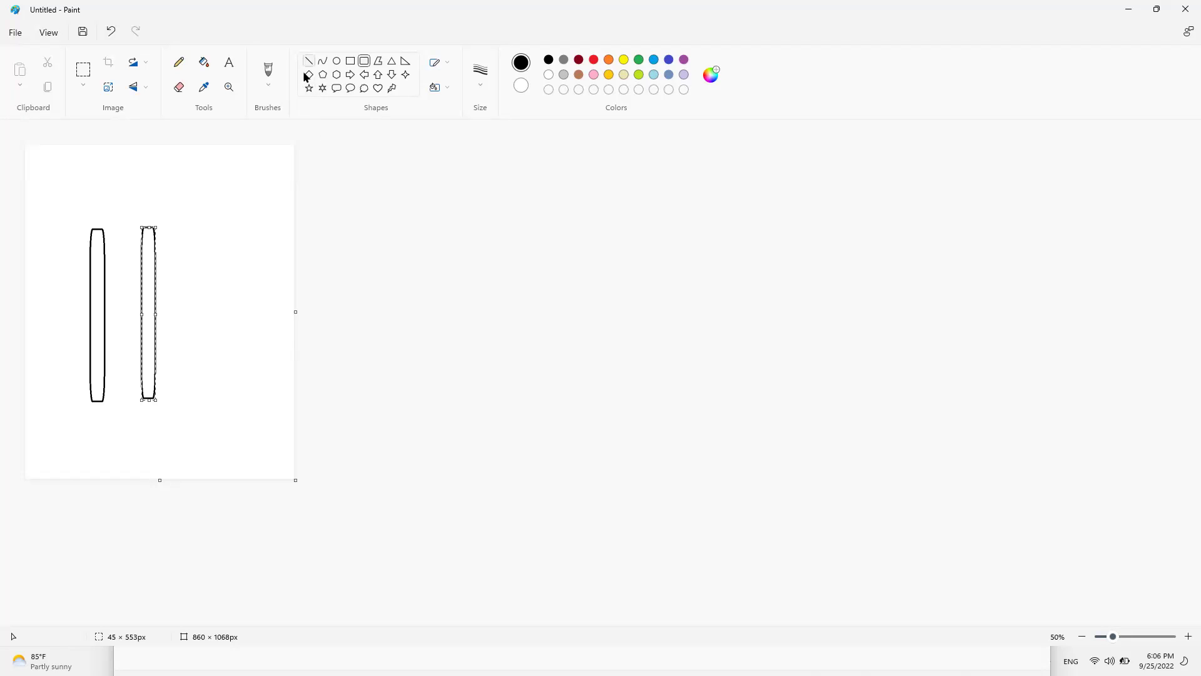
- Fill both skis with light blue and draw a vertical pole line to their left
left_click(204, 63)
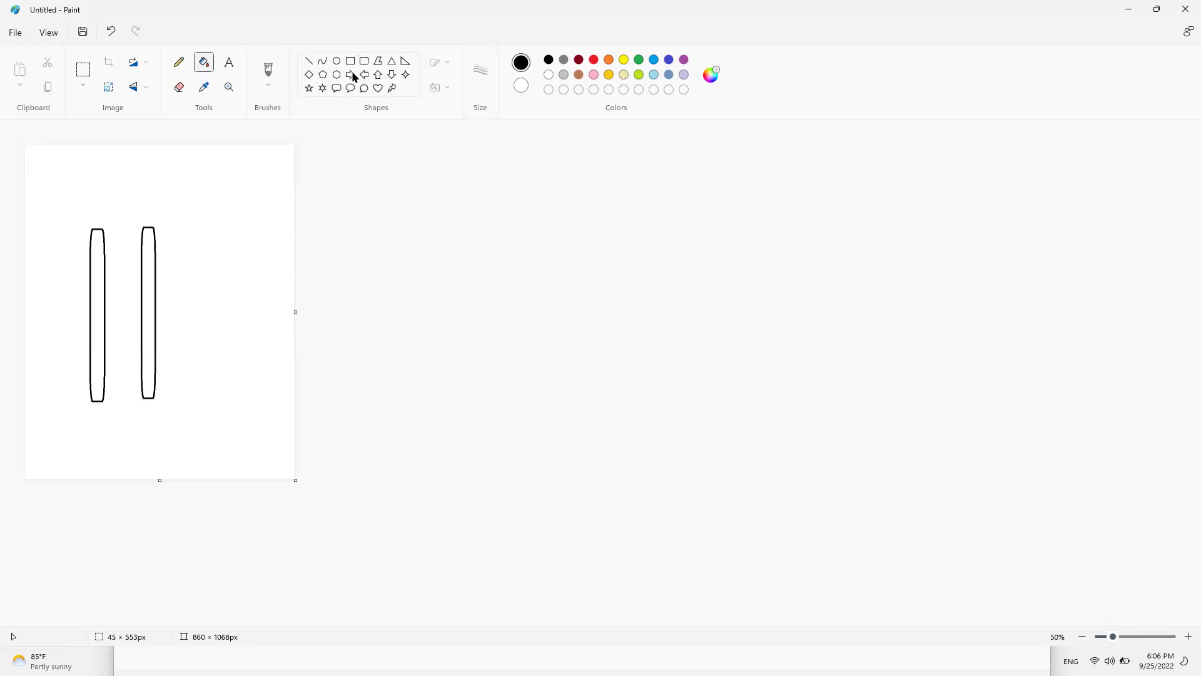
left_click(668, 61)
left_click(654, 60)
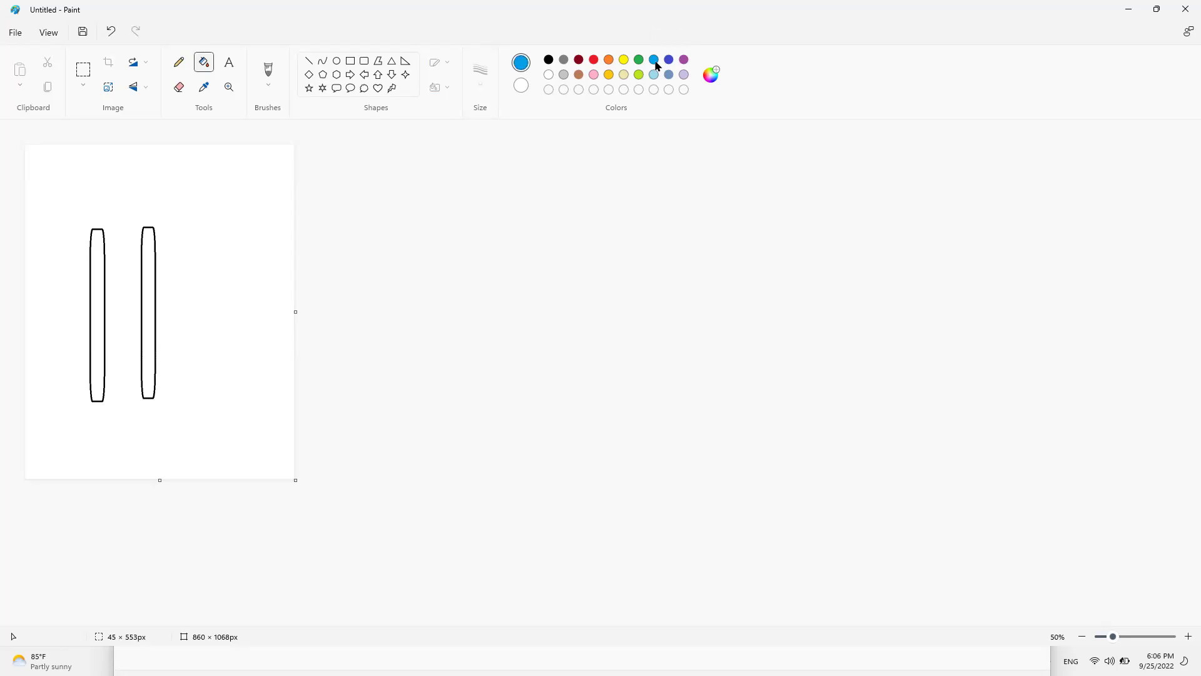
left_click(102, 252)
left_click(151, 277)
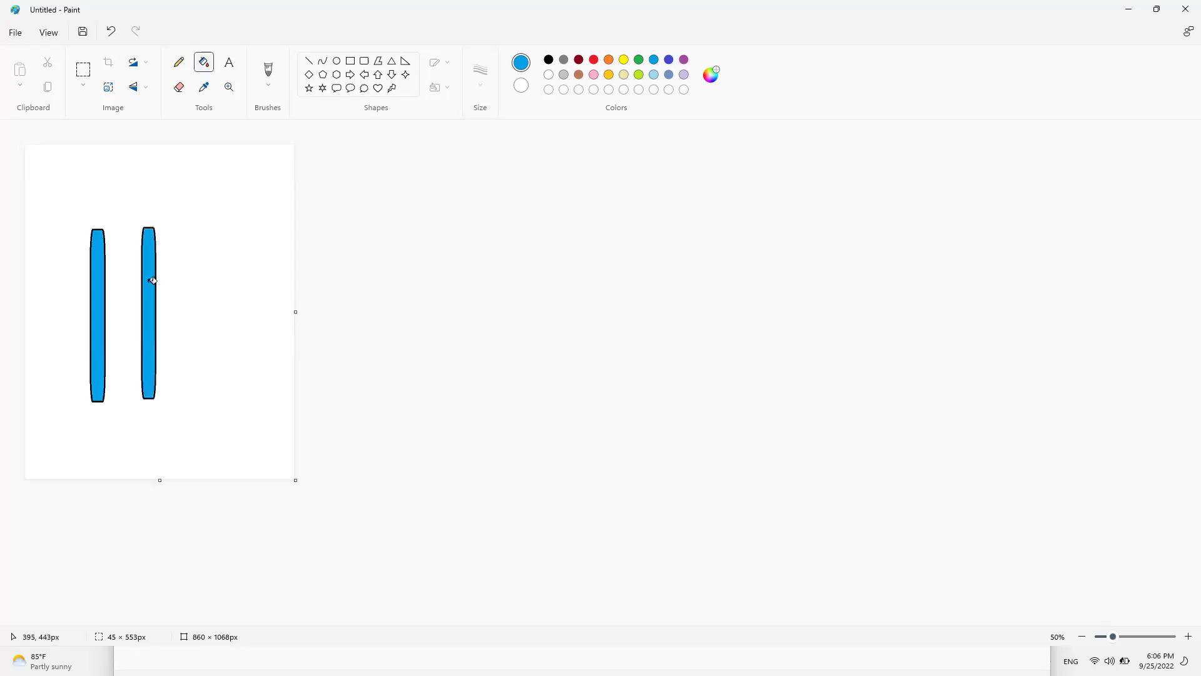
left_click(311, 63)
left_click_drag(63, 232, 60, 391)
- Redraw the left pole in black with a bottom crossbar and a small rounded square handle on top
key("ctrl+z")
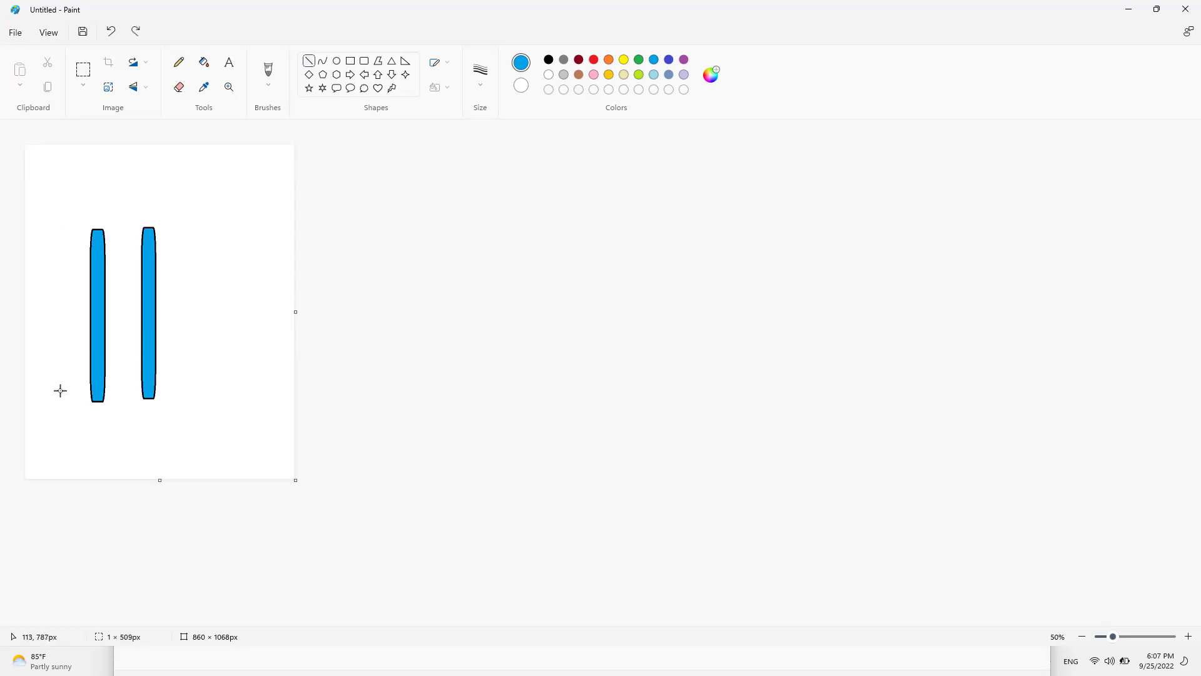
left_click(548, 59)
left_click_drag(62, 234, 60, 391)
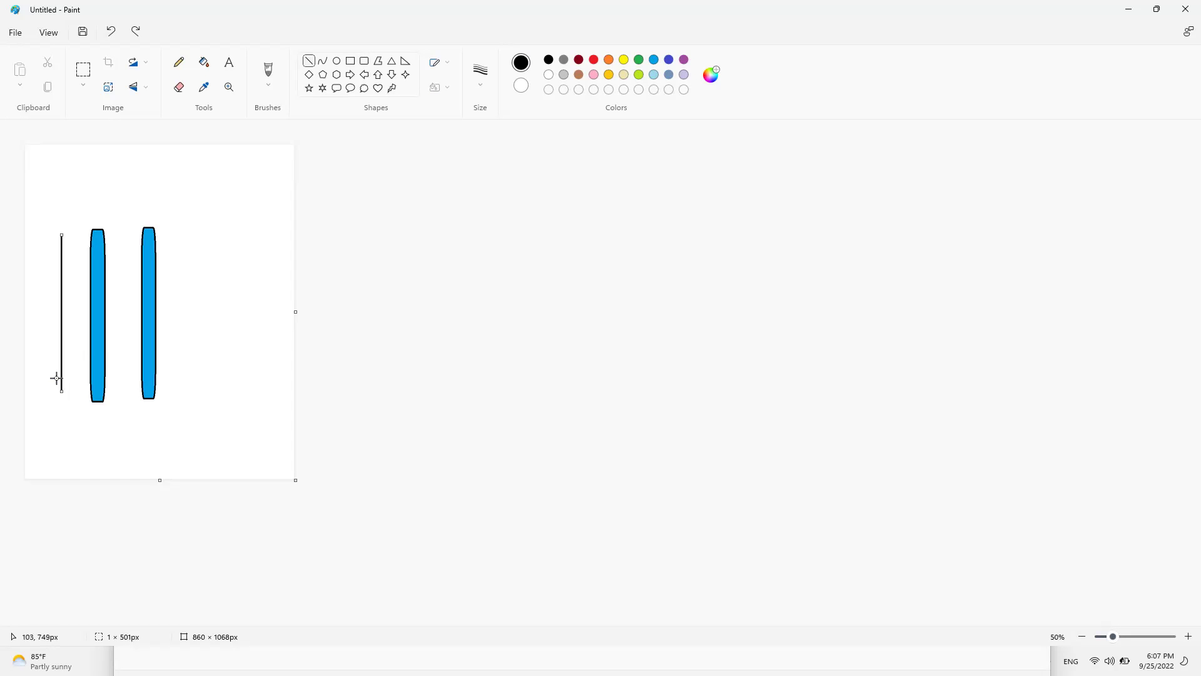
left_click(55, 379)
left_click_drag(61, 379, 65, 380)
left_click(322, 63)
left_click_drag(60, 236, 55, 250)
key("ctrl+z")
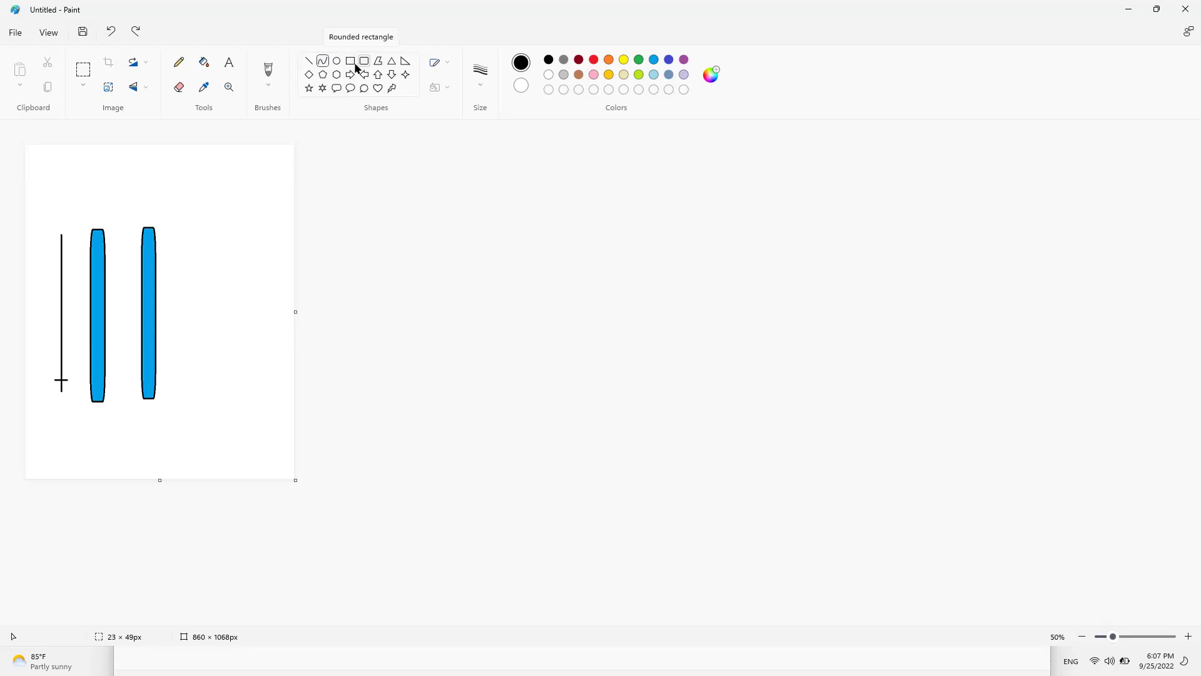
left_click(337, 61)
left_click(351, 60)
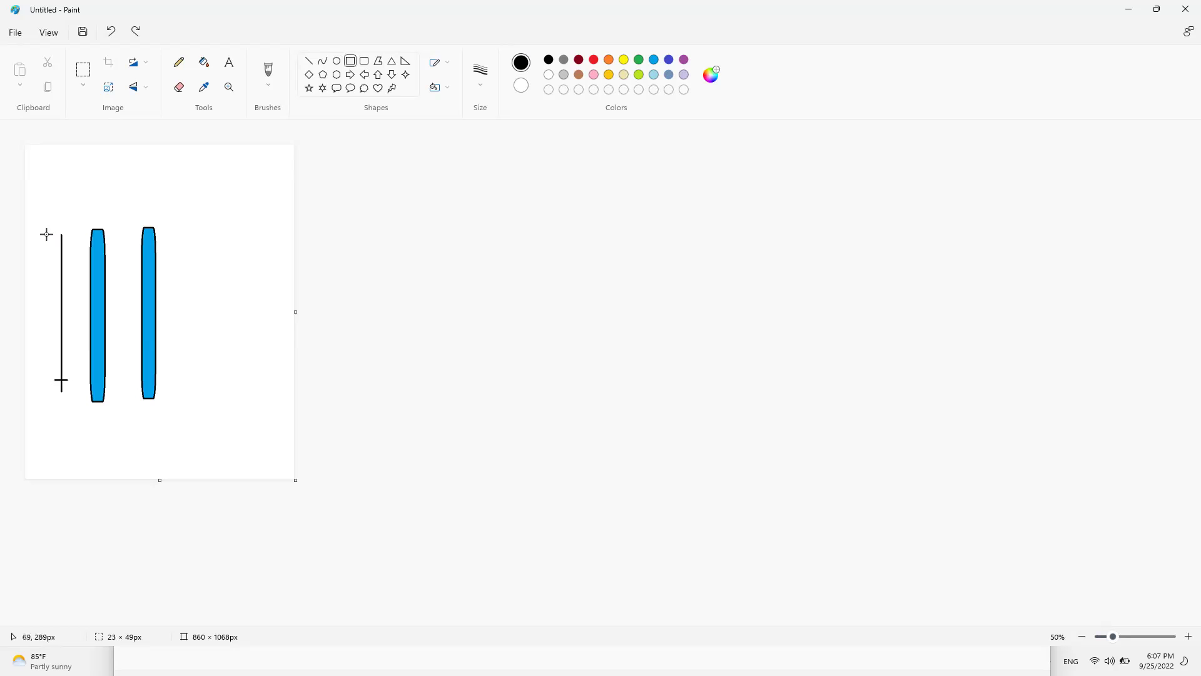
left_click_drag(46, 235, 62, 252)
- Draw the right pole with a square handle on top and a crossbar near its bottom
left_click(308, 61)
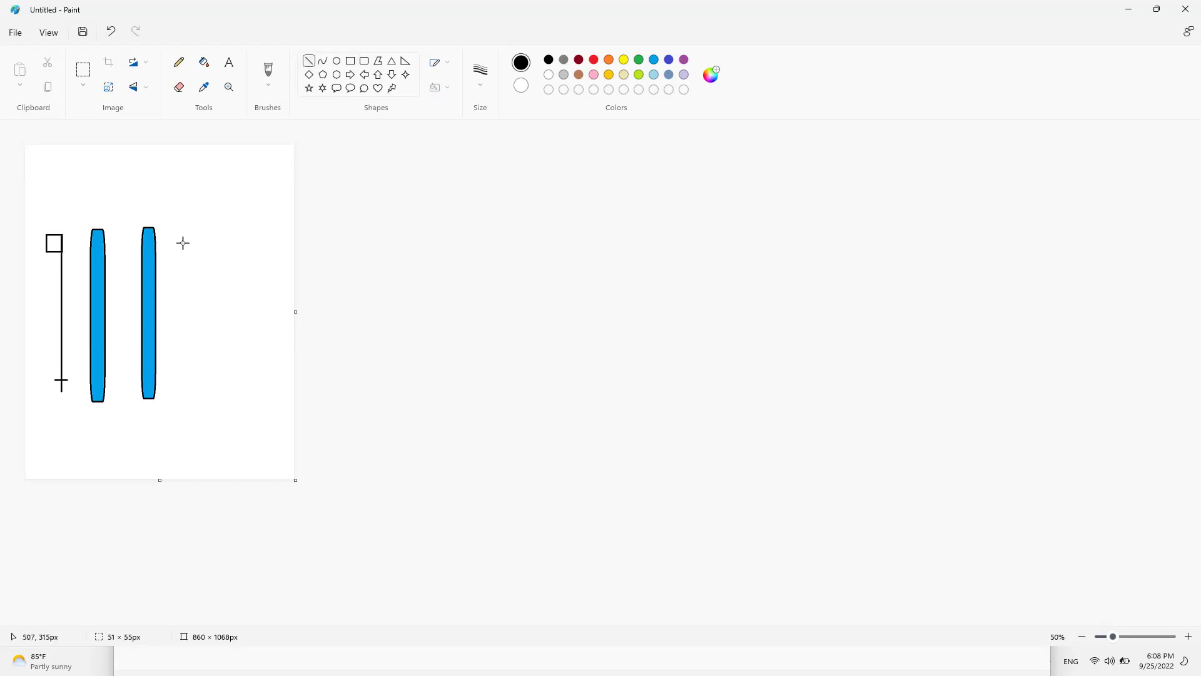
left_click_drag(180, 232, 173, 393)
left_click(350, 61)
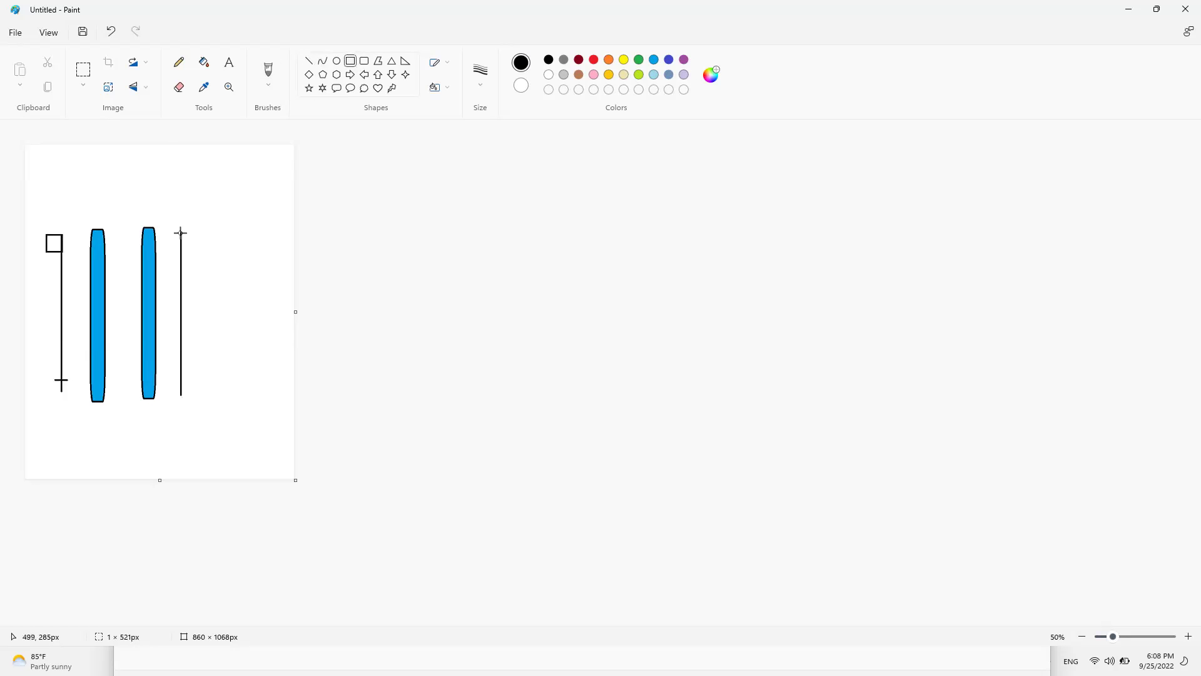
left_click_drag(180, 233, 193, 252)
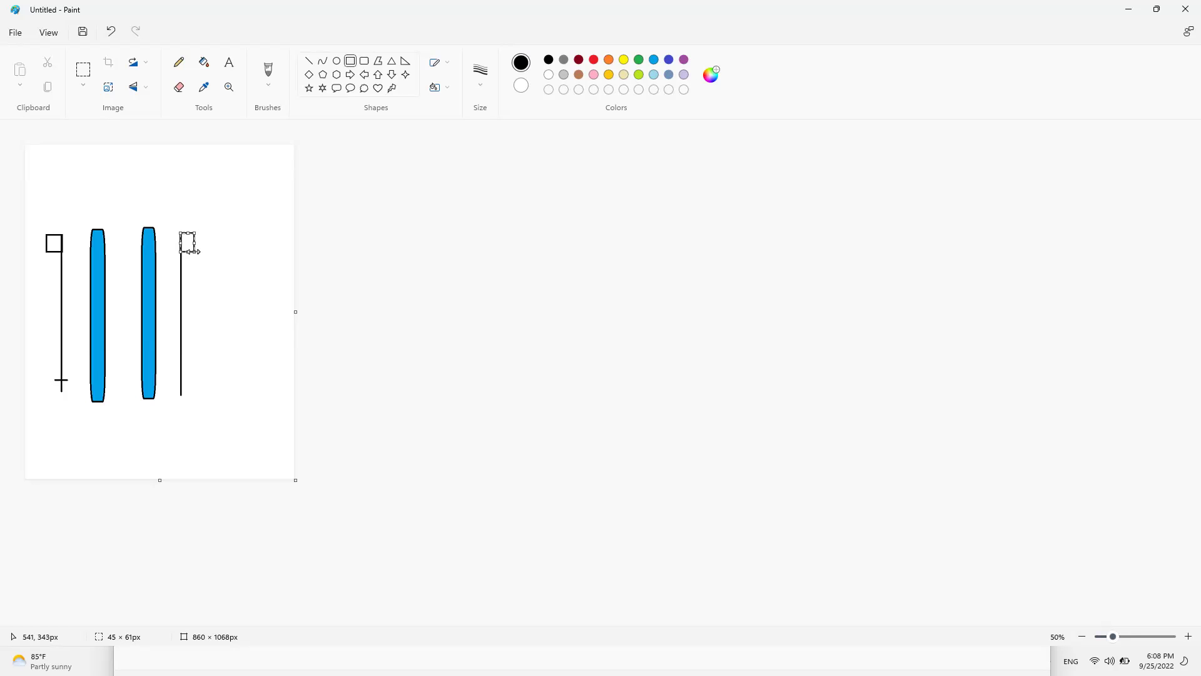
left_click(310, 63)
left_click_drag(175, 381, 189, 382)
key("alt+Tab")
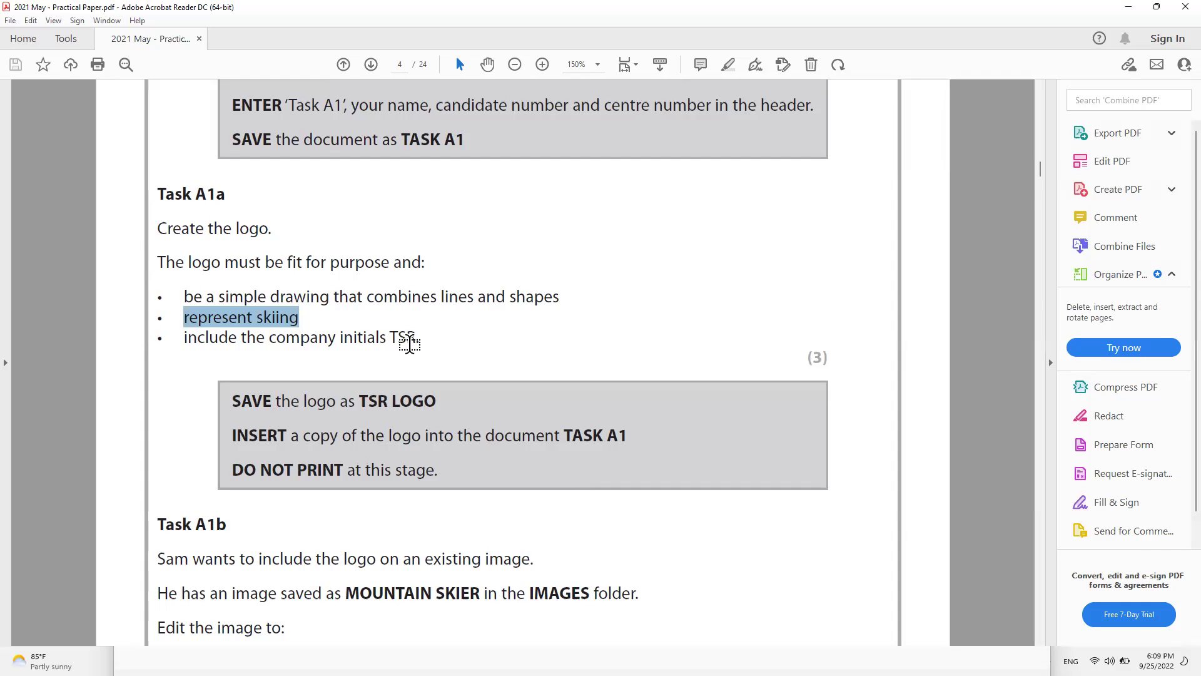
- Add a text box beneath the drawing and type TSR
key("alt+Tab")
left_click(229, 62)
left_click(55, 396)
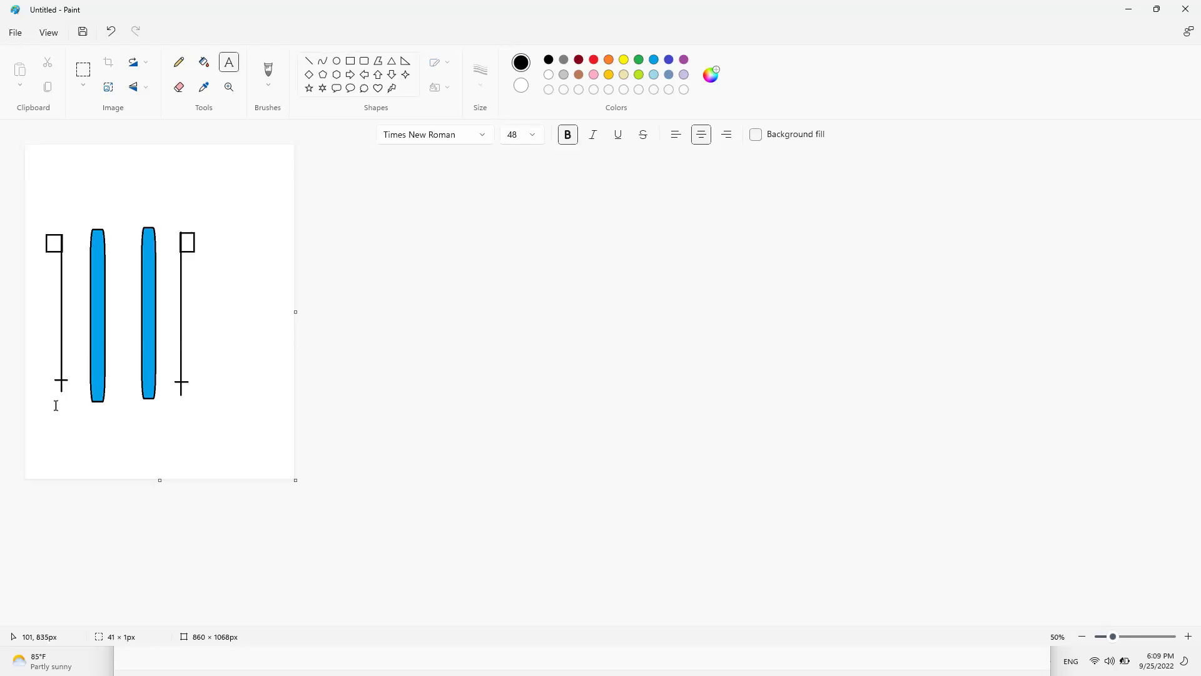
left_click_drag(55, 408, 187, 442)
type("RS")
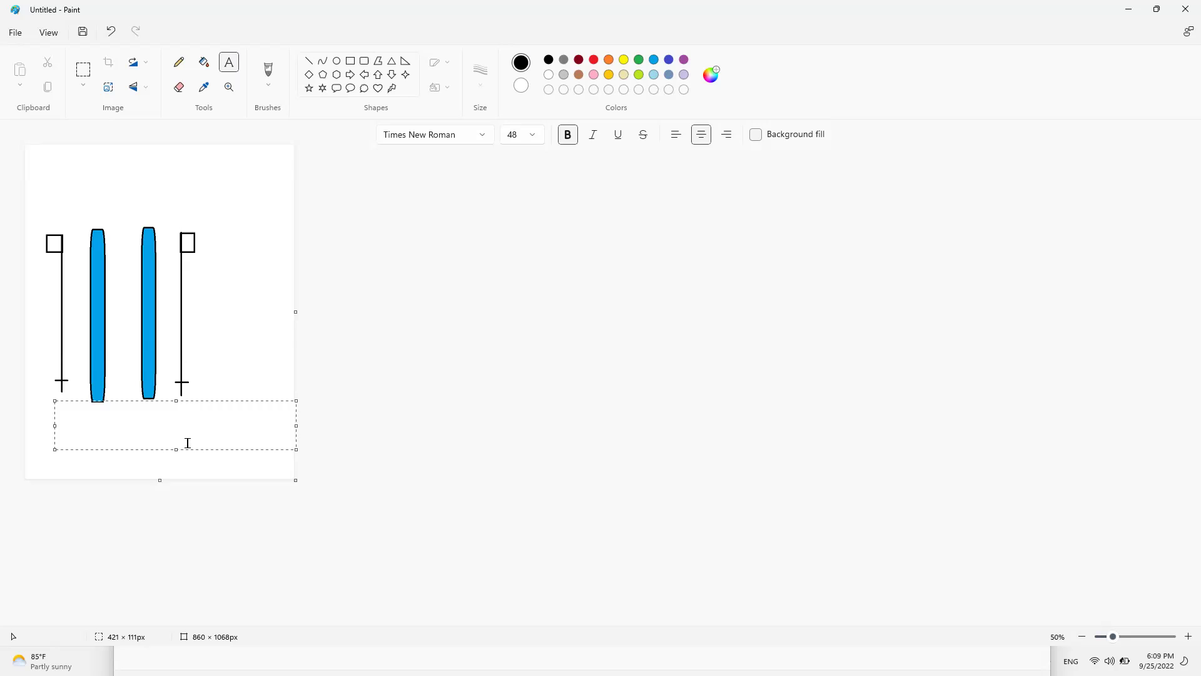
key("BackSpace")
key("BackSpace")
type("TSR")
- Set the TSR text to size 72, space it as T S R under the skis, and select the whole logo
key("ctrl+a")
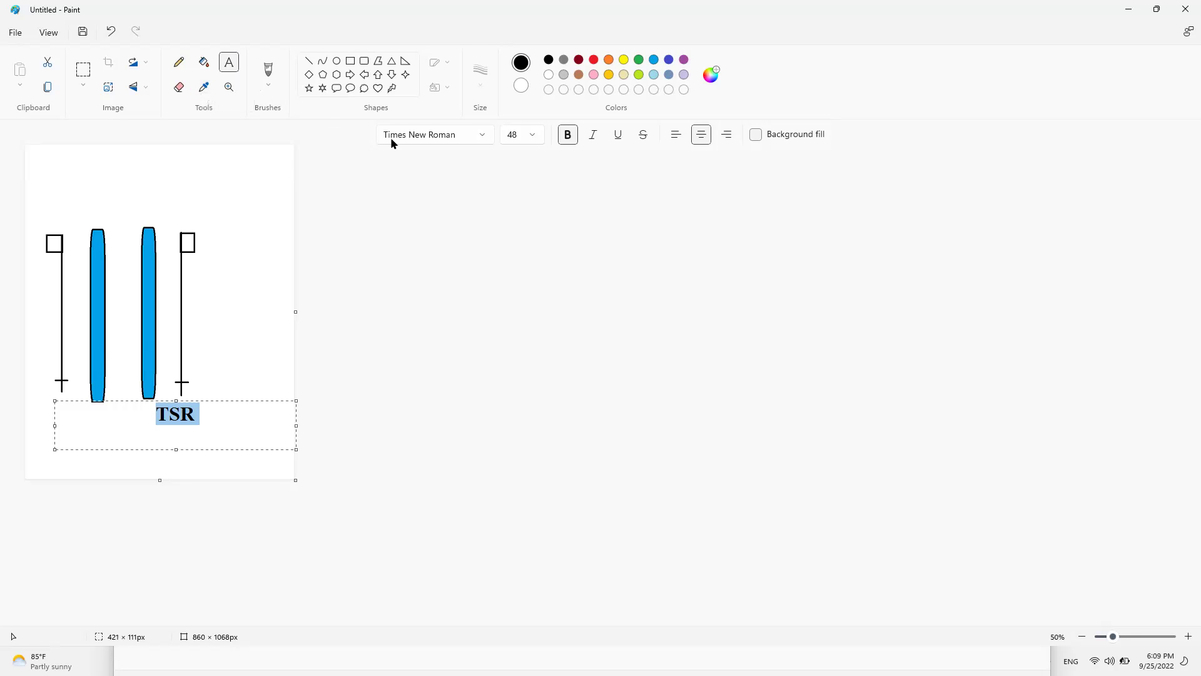
left_click(533, 137)
scroll(508, 389, "down", 2)
left_click(517, 483)
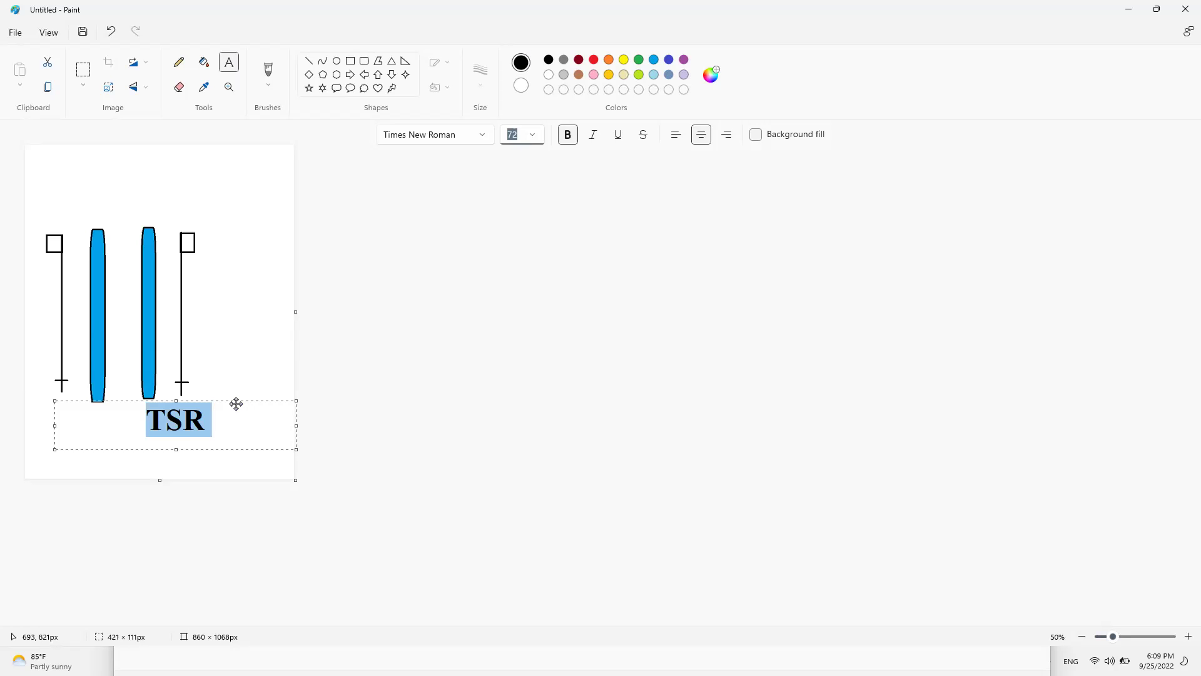
left_click_drag(236, 404, 204, 409)
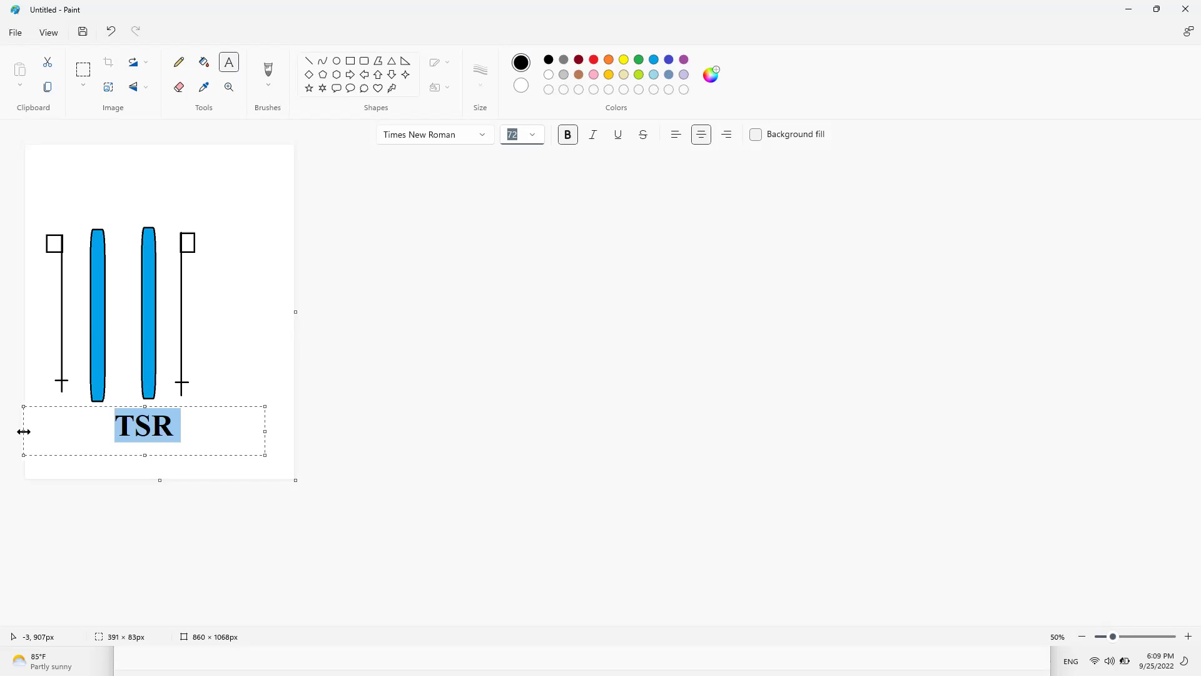
left_click_drag(23, 431, 69, 431)
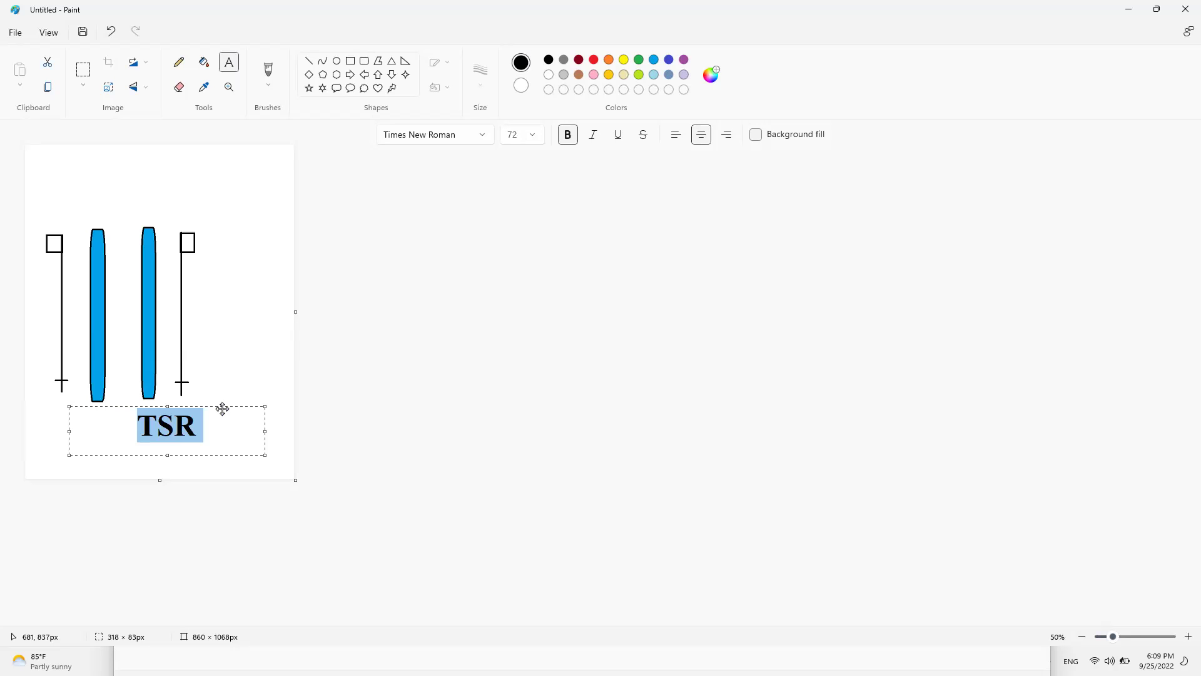
left_click_drag(223, 409, 191, 403)
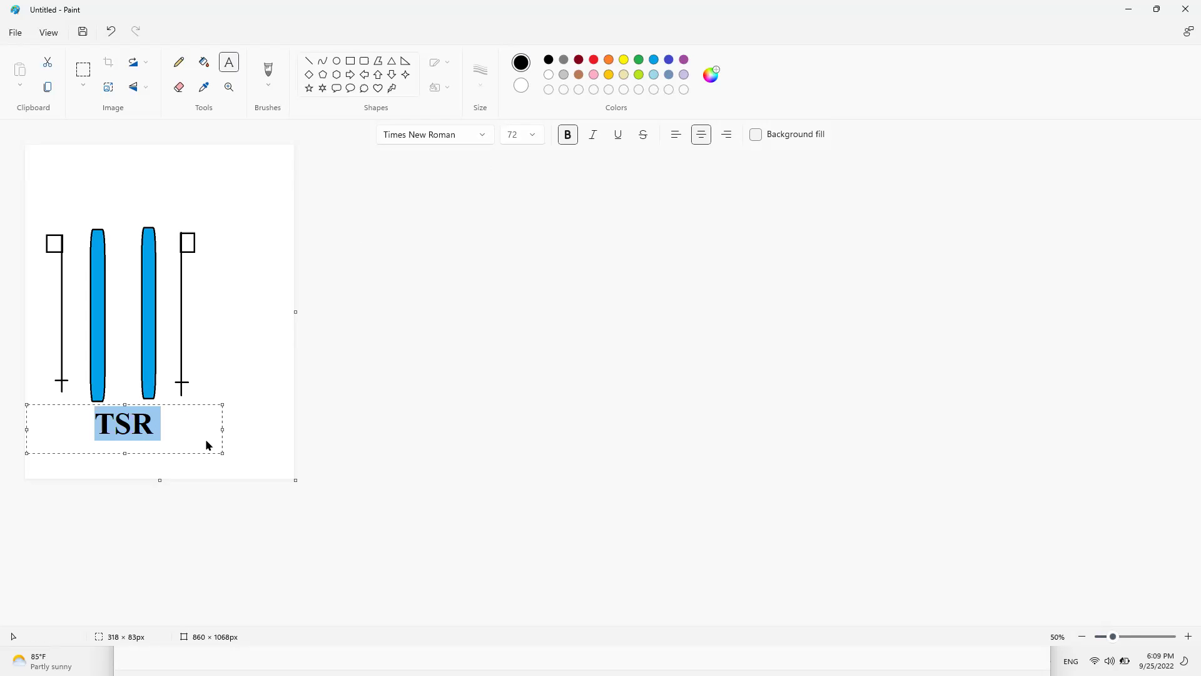
left_click(119, 425)
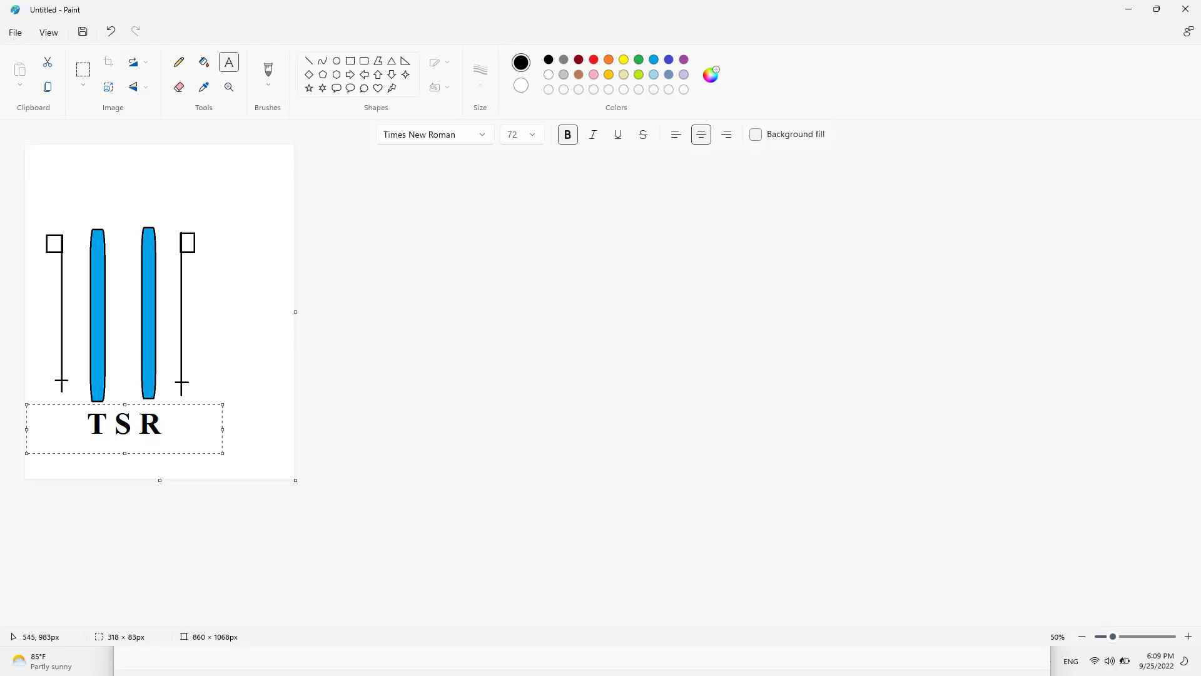
left_click(264, 409)
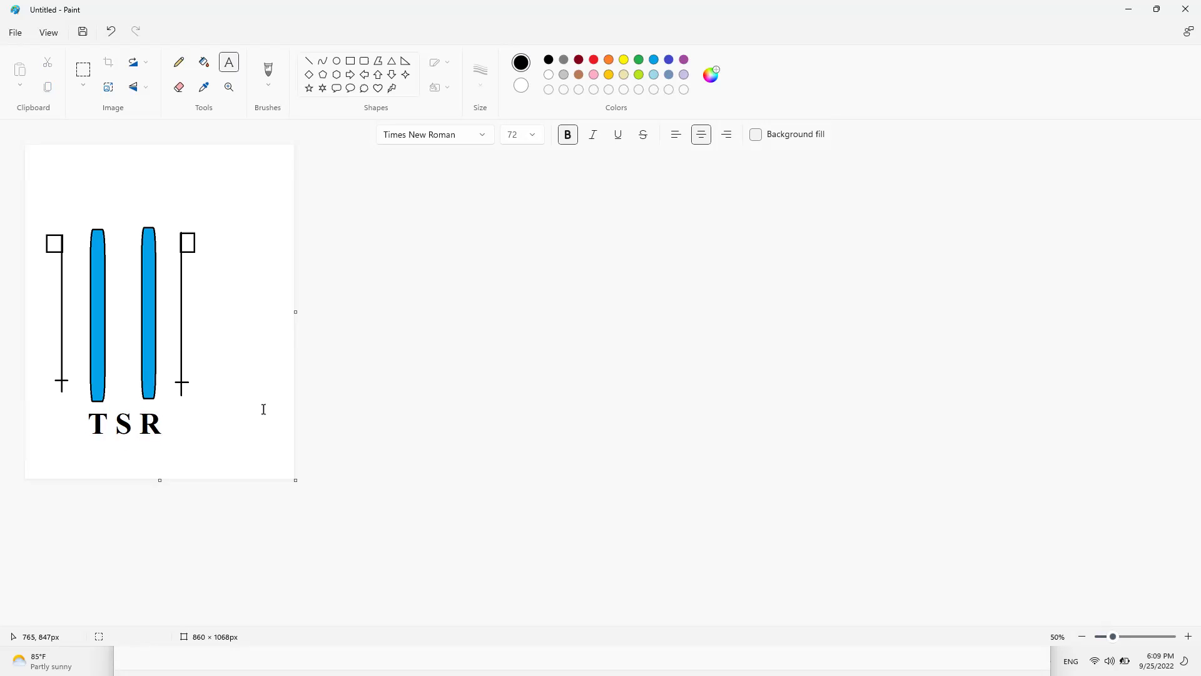
left_click(84, 70)
mouse_move(37, 218)
left_mouse_down()
mouse_move(161, 329)
mouse_move(202, 444)
left_mouse_up()
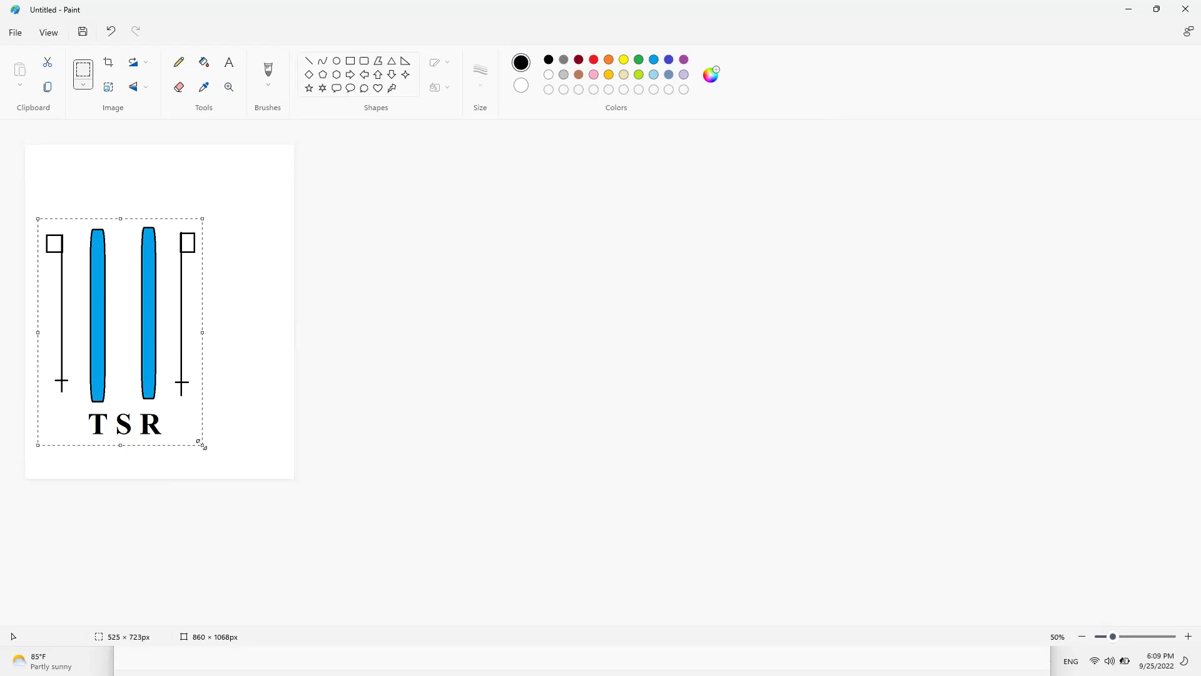
- Crop the canvas to the selected logo, leaving a 525 × 723px image
left_click(110, 63)
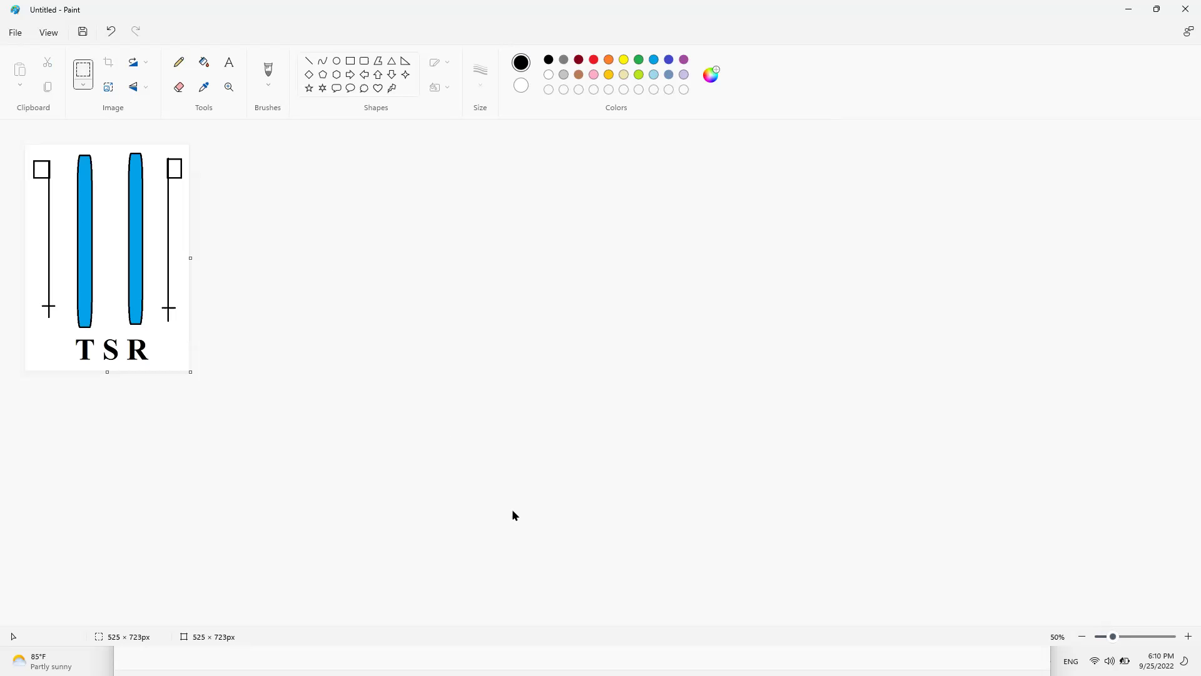
- Check the required file name TSR LOGO in the PDF instructions
key("alt+Tab")
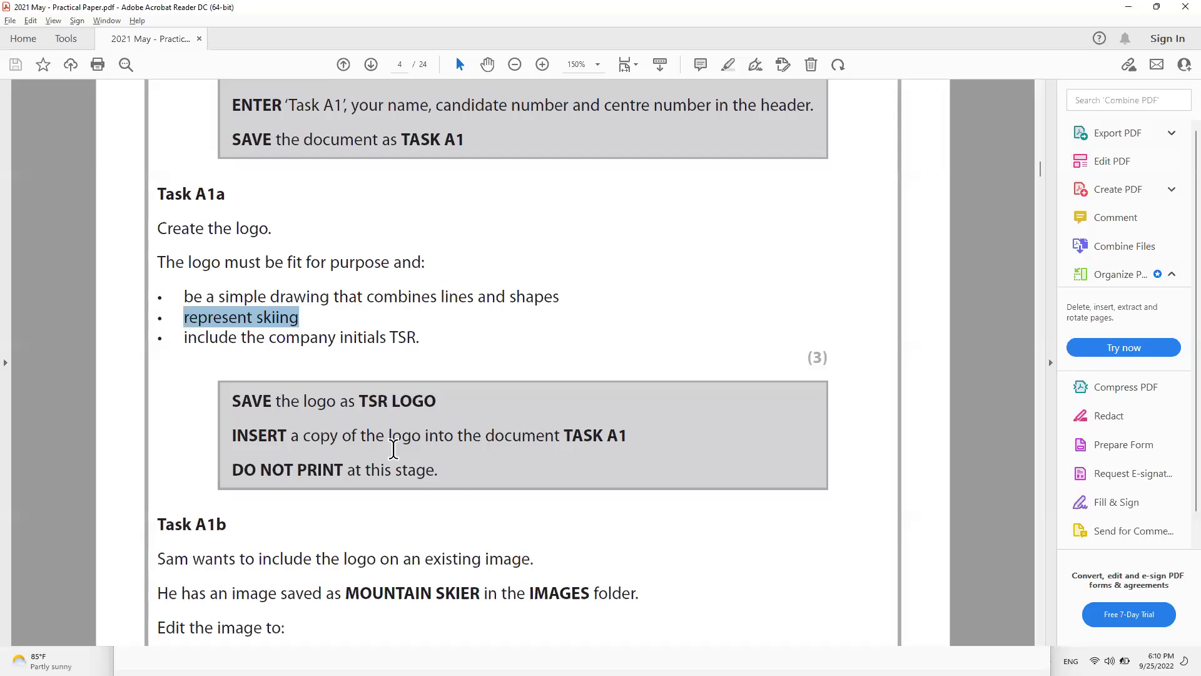
left_click_drag(359, 401, 432, 405)
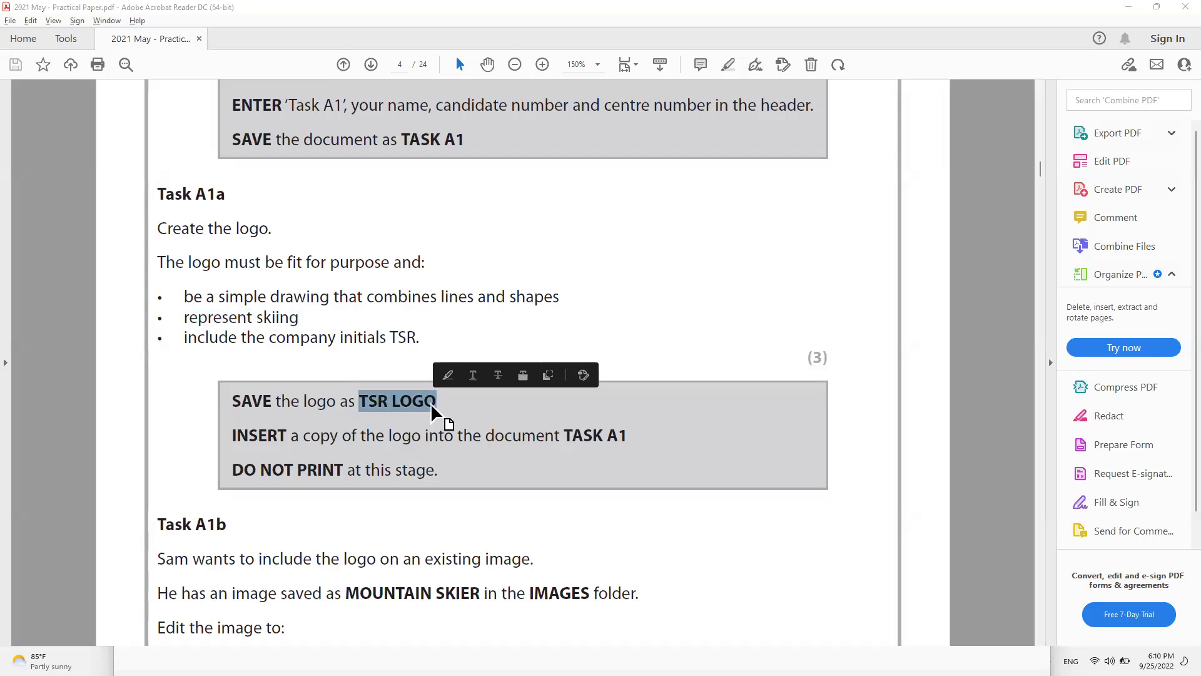
key("alt+Tab")
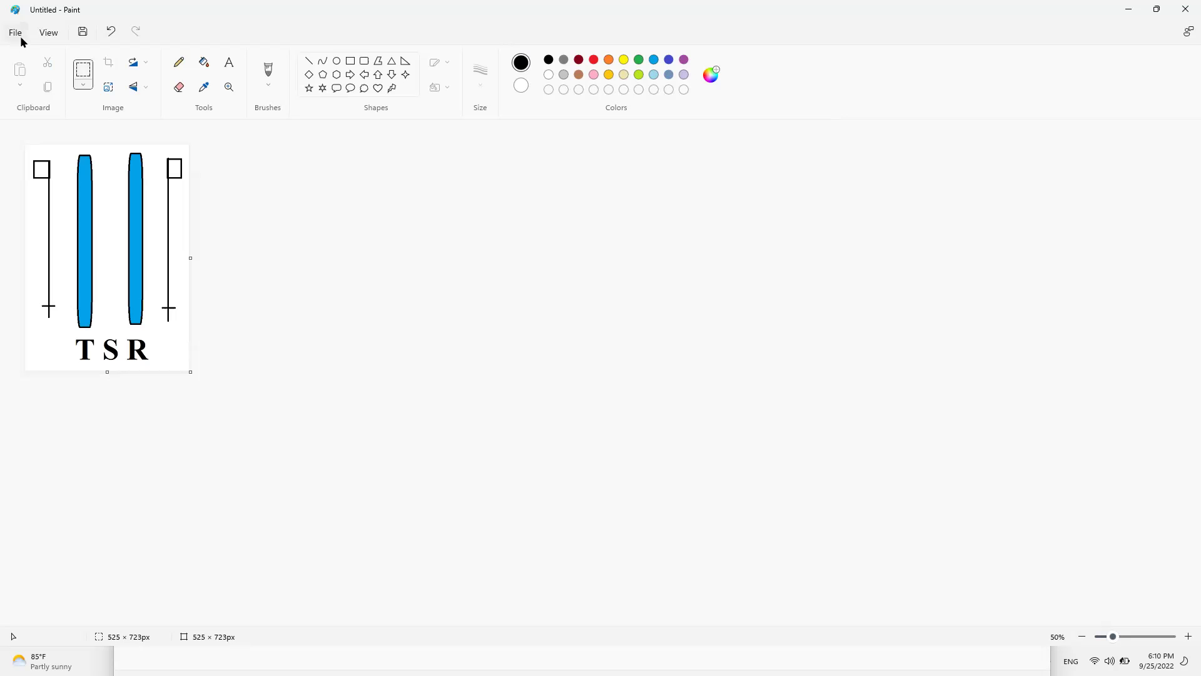
- Save the logo as a PNG picture named 'TSR Logo' in the 2021 June folder
left_click(20, 36)
mouse_move(112, 136)
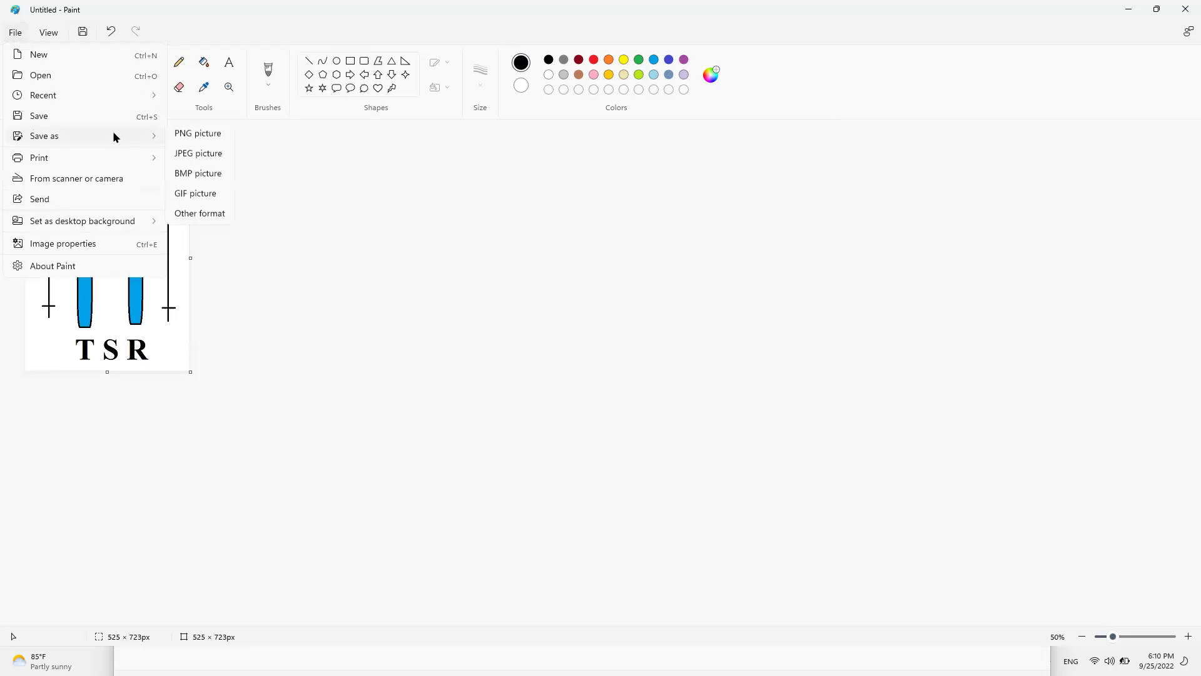
left_click(192, 140)
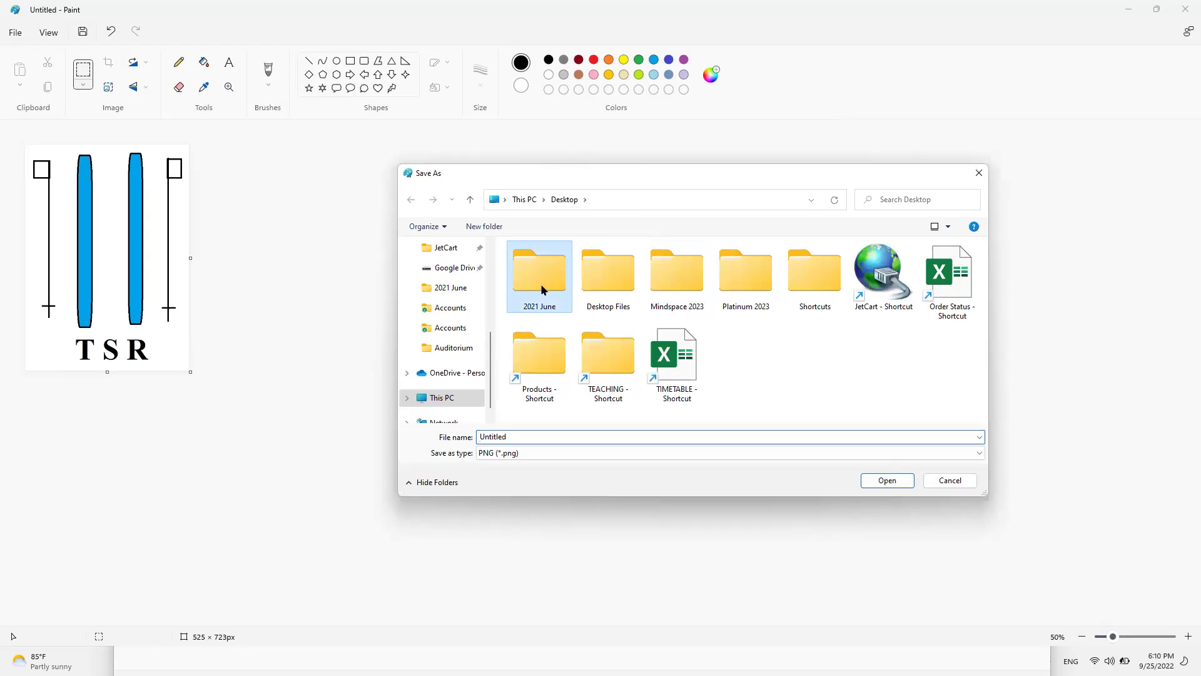
double_click(541, 283)
double_click(537, 436)
type("TSR Logo")
key("Return")
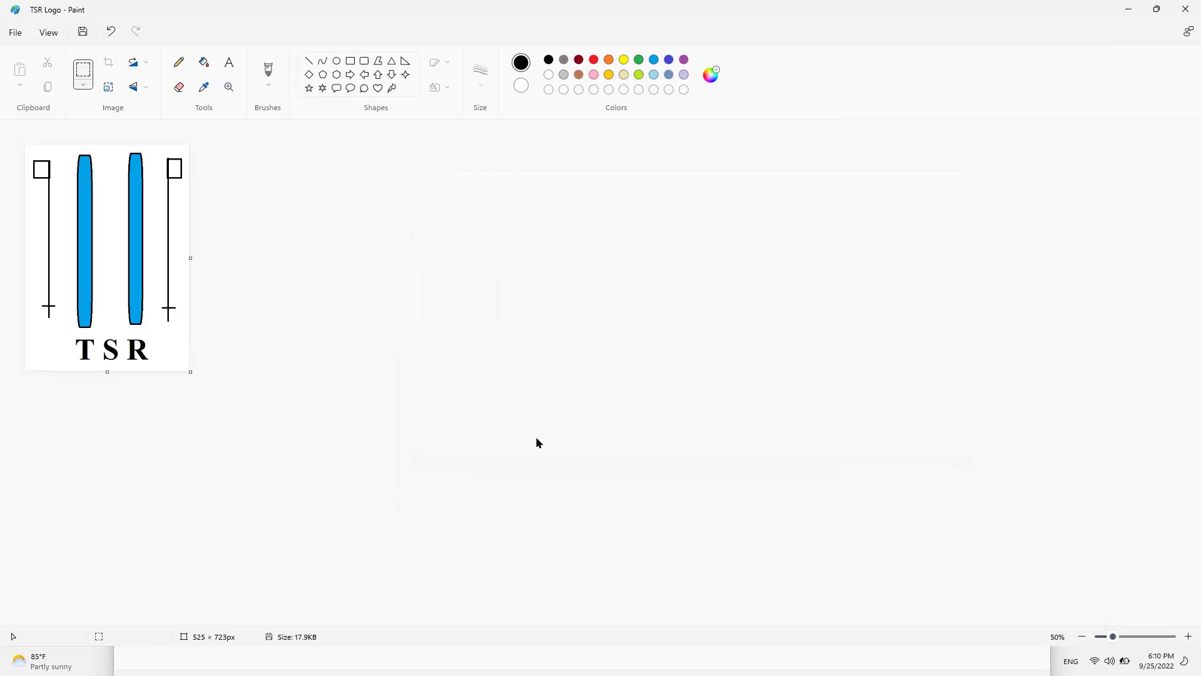
- Copy the TSR Logo file into the TASK A1 Word document and shrink it by its corner handle
key("alt+Tab")
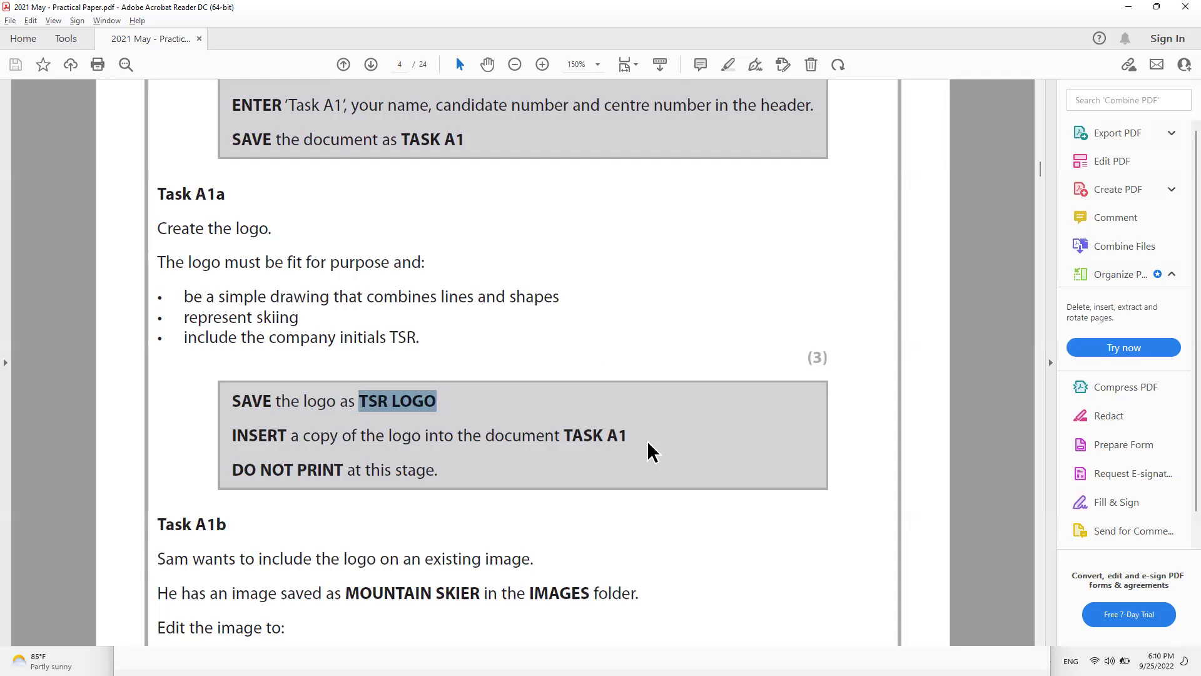
key("alt+Tab")
key("alt+Tab")
key("alt+Tab")
key("alt+Tab")
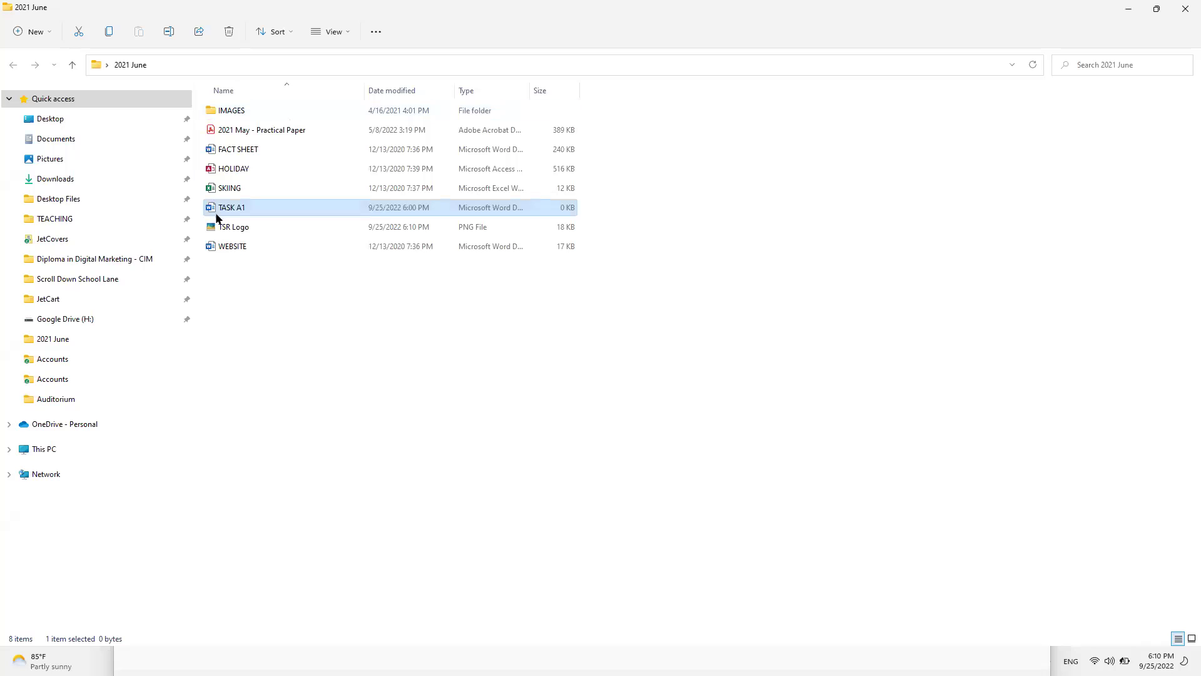
left_click(220, 230)
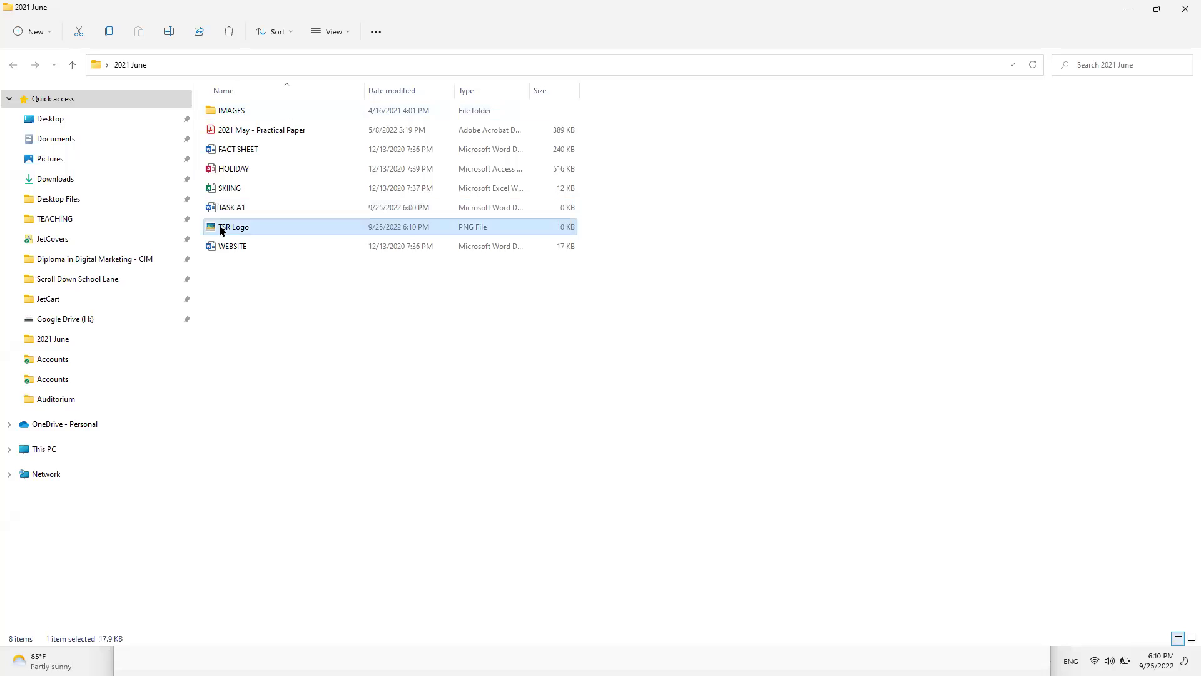
key("alt+Tab")
key("alt+Tab")
key("alt+Tab")
key("alt+Tab")
key("ctrl+v")
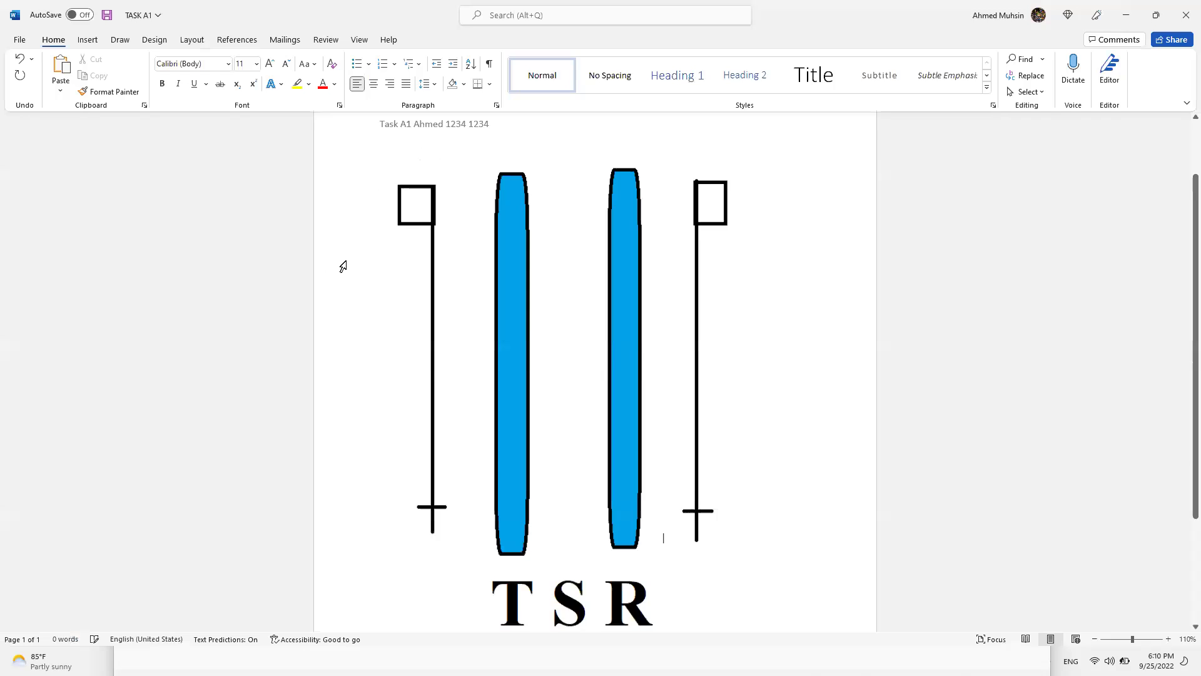
scroll(343, 267, "down", 1)
left_click(688, 483)
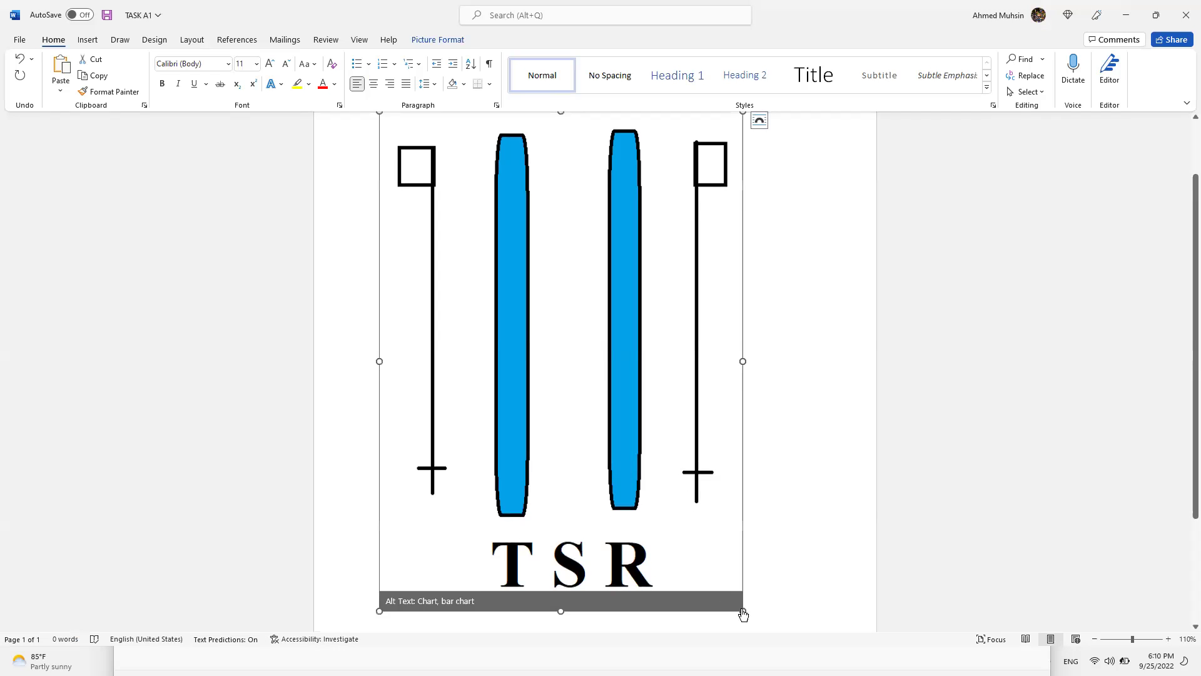
left_click_drag(744, 613, 525, 307)
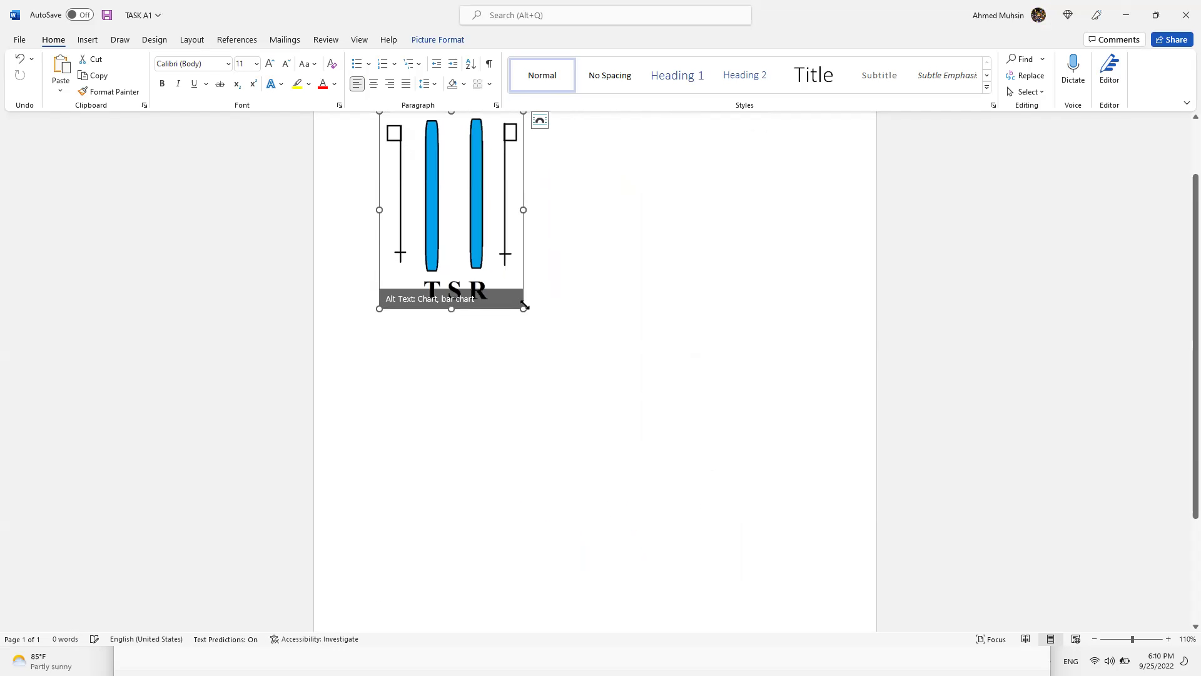
key("alt+Tab")
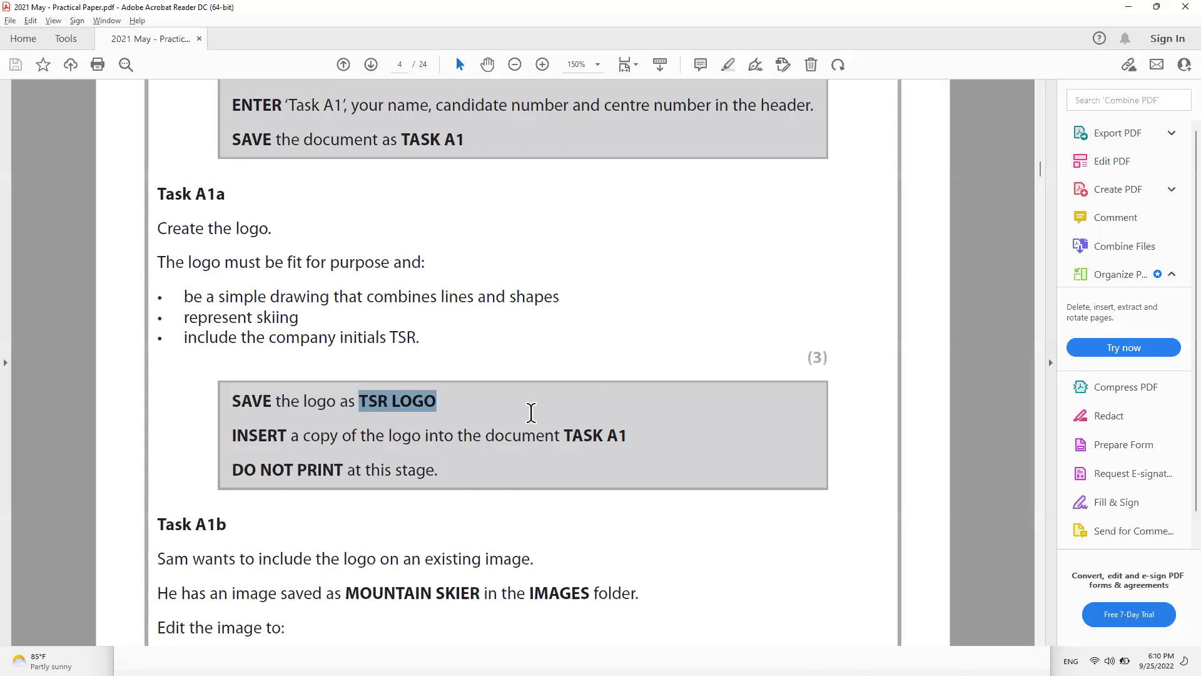
scroll(530, 413, "down", 3)
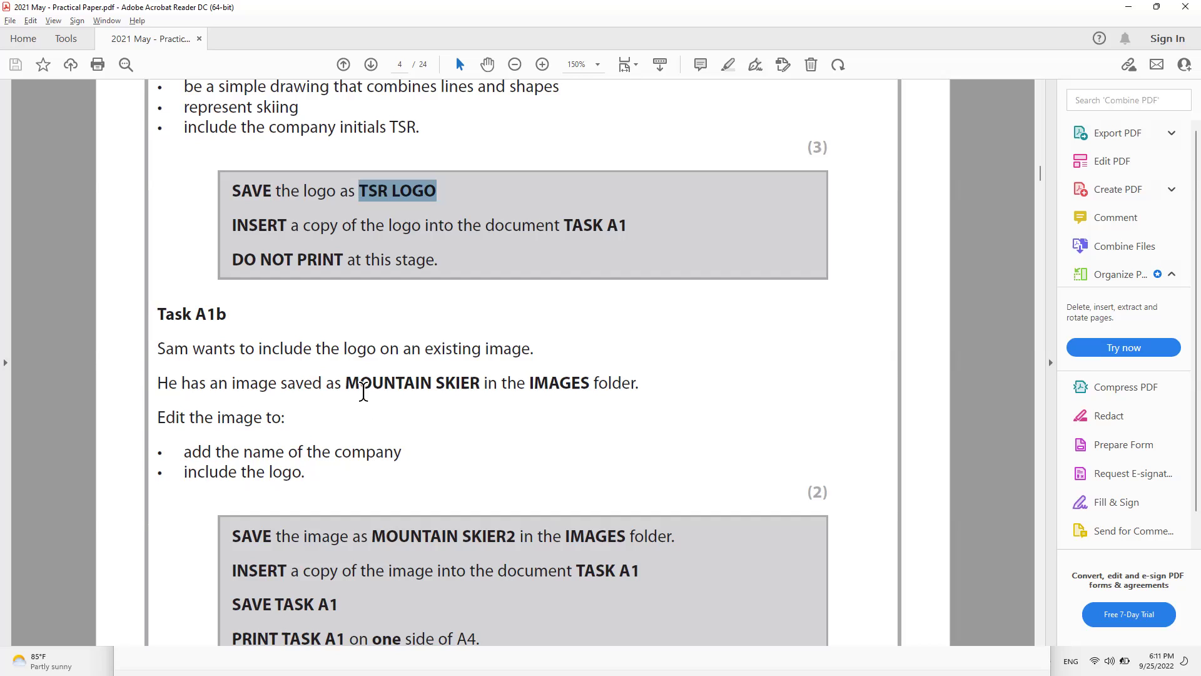
- Highlight MOUNTAIN SKIER in the Task A1b instructions, then go to the 2021 June folder window
left_click_drag(346, 383, 480, 384)
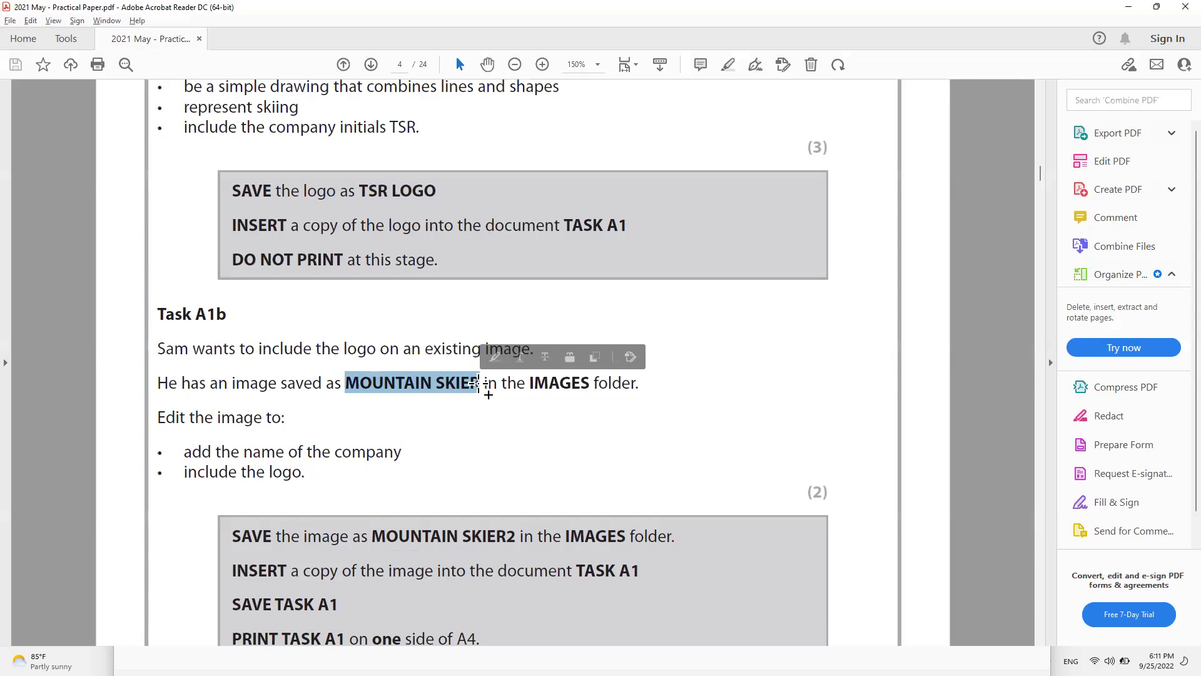
scroll(485, 393, "down", 2)
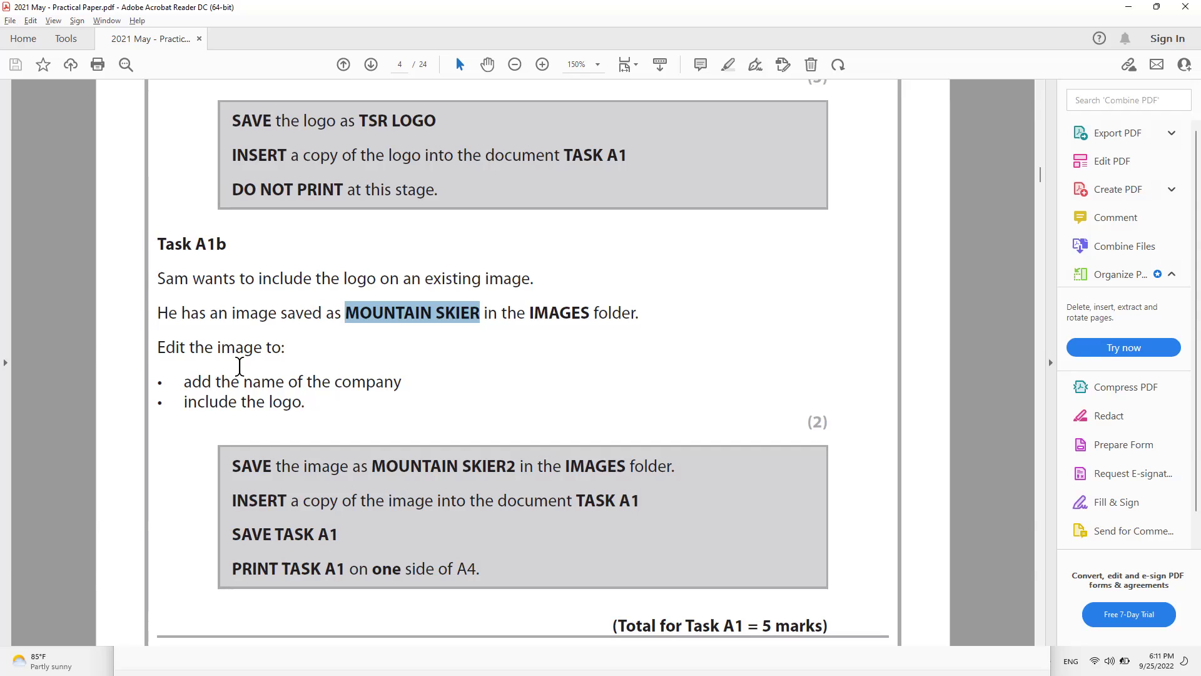
key("alt+Tab")
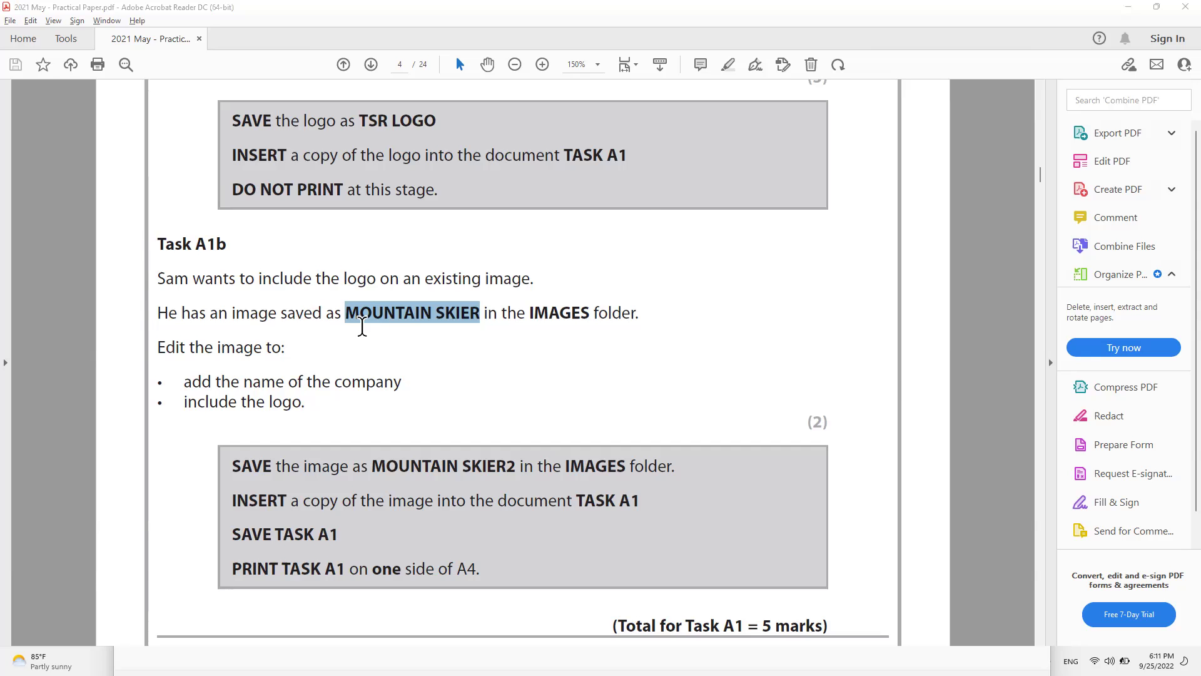
key("alt+Tab")
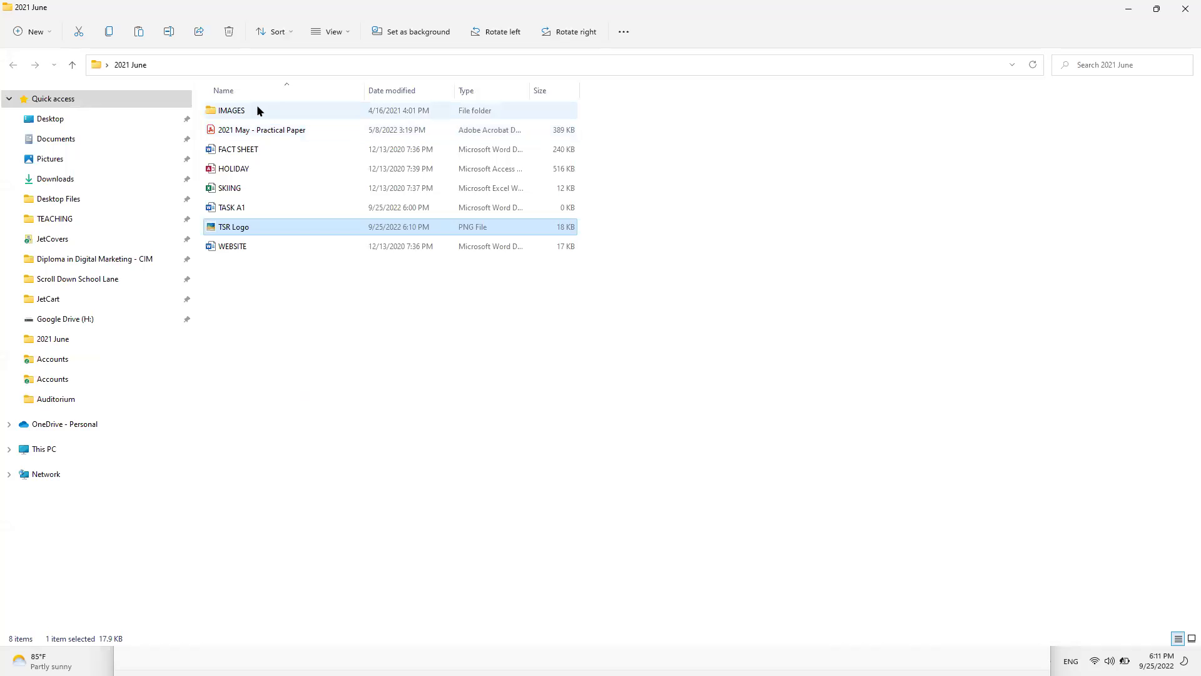
- Open the 1200 × 900px MOUNTAIN SKIER photo from the IMAGES folder with Paint
double_click(257, 110)
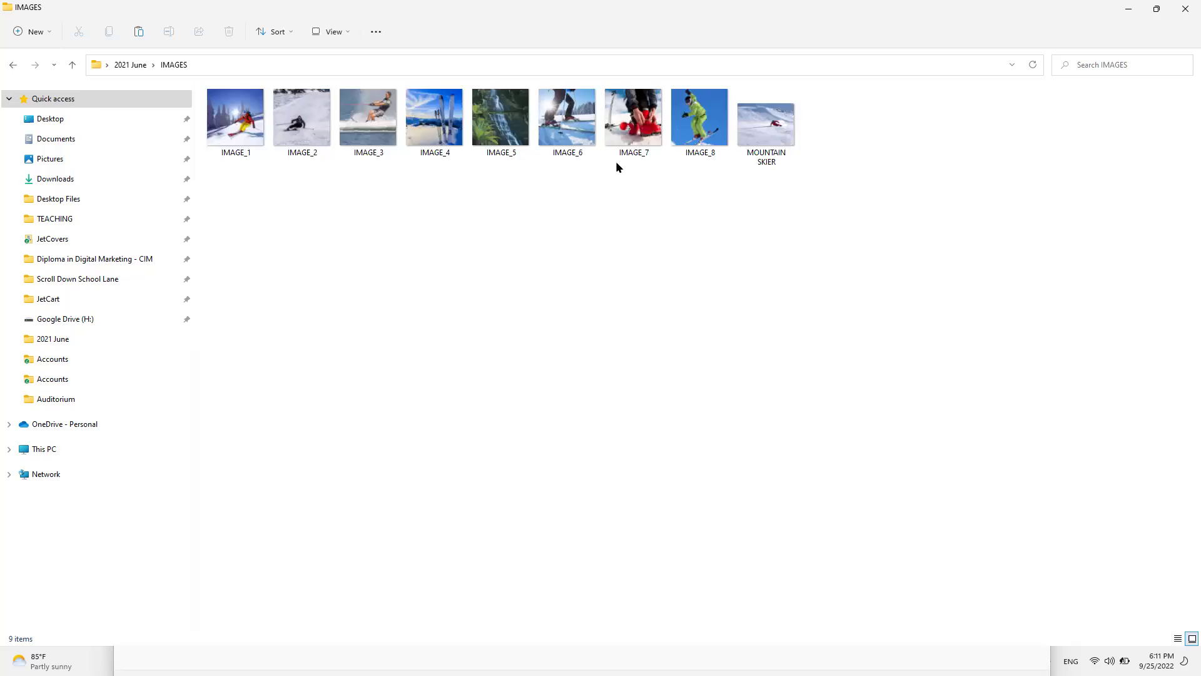
left_click(787, 148)
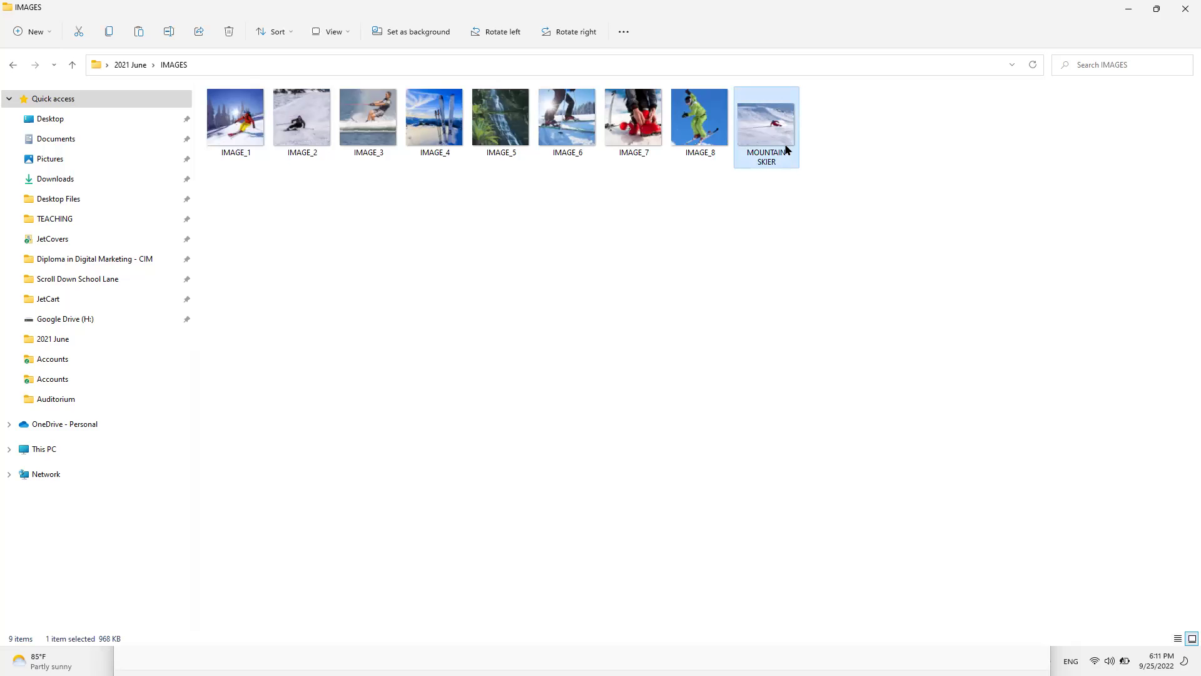
right_click(787, 149)
mouse_move(812, 231)
left_click(1017, 294)
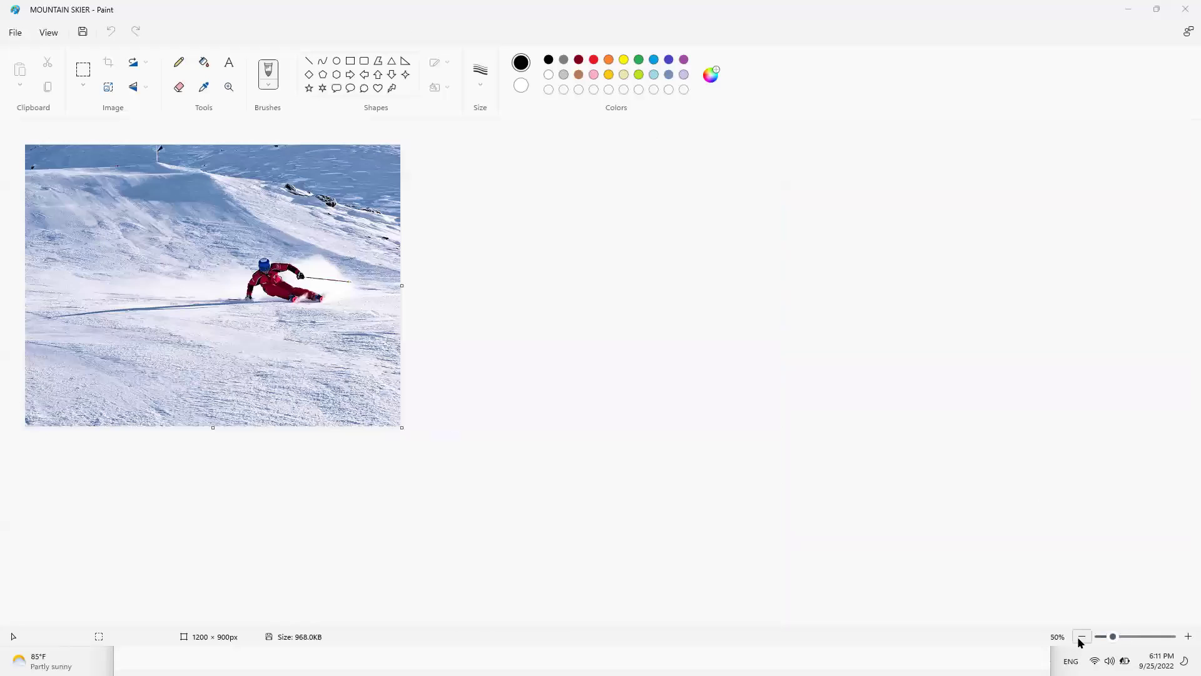
key("alt+Tab")
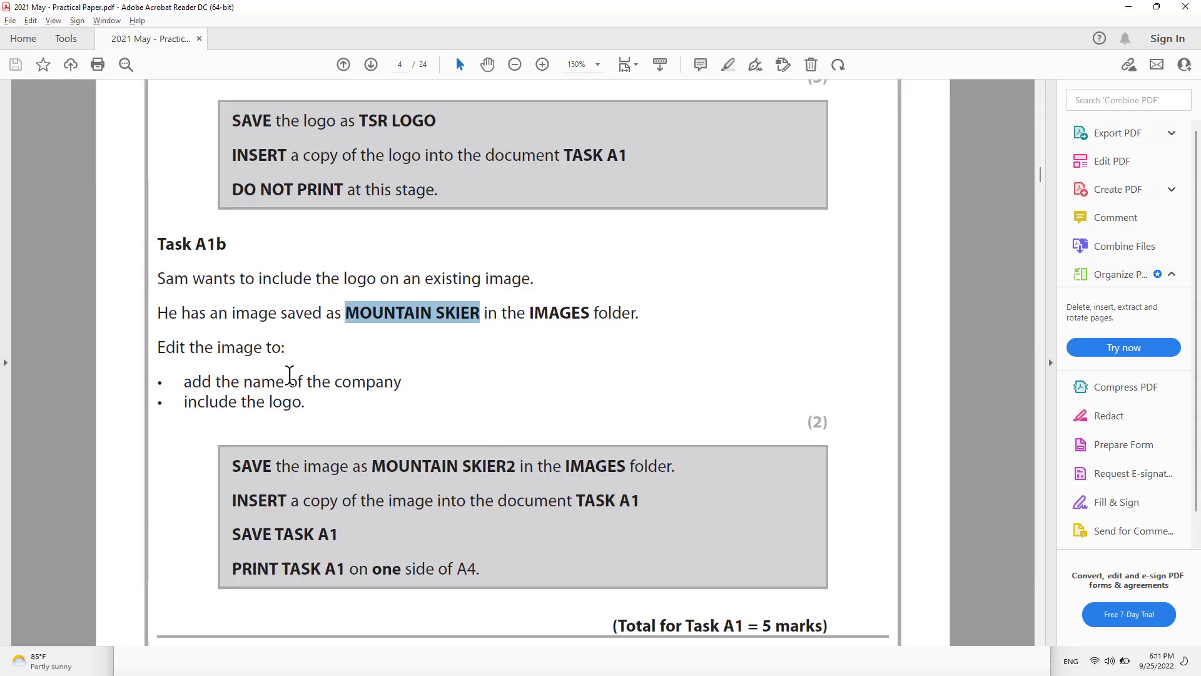
- Confirm the company name 'The Ski Run' on the PDF's Scenario page, then return to the MOUNTAIN SKIER photo
key("alt")
scroll(393, 336, "up", 15)
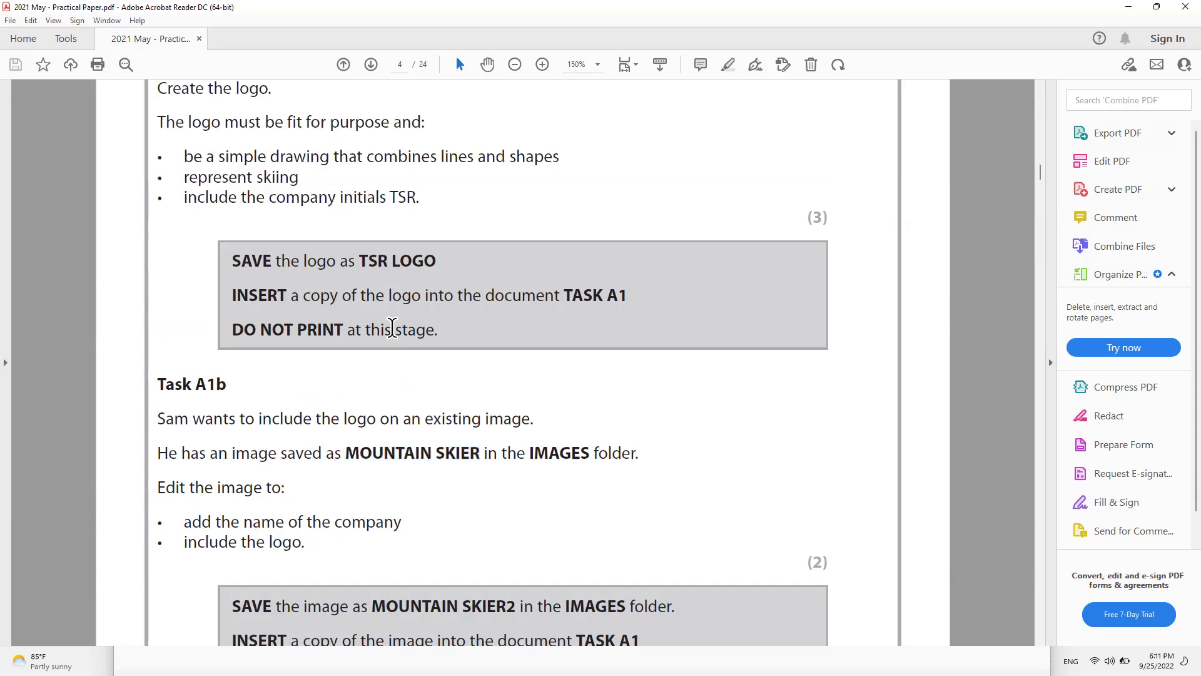
scroll(392, 330, "up", 3)
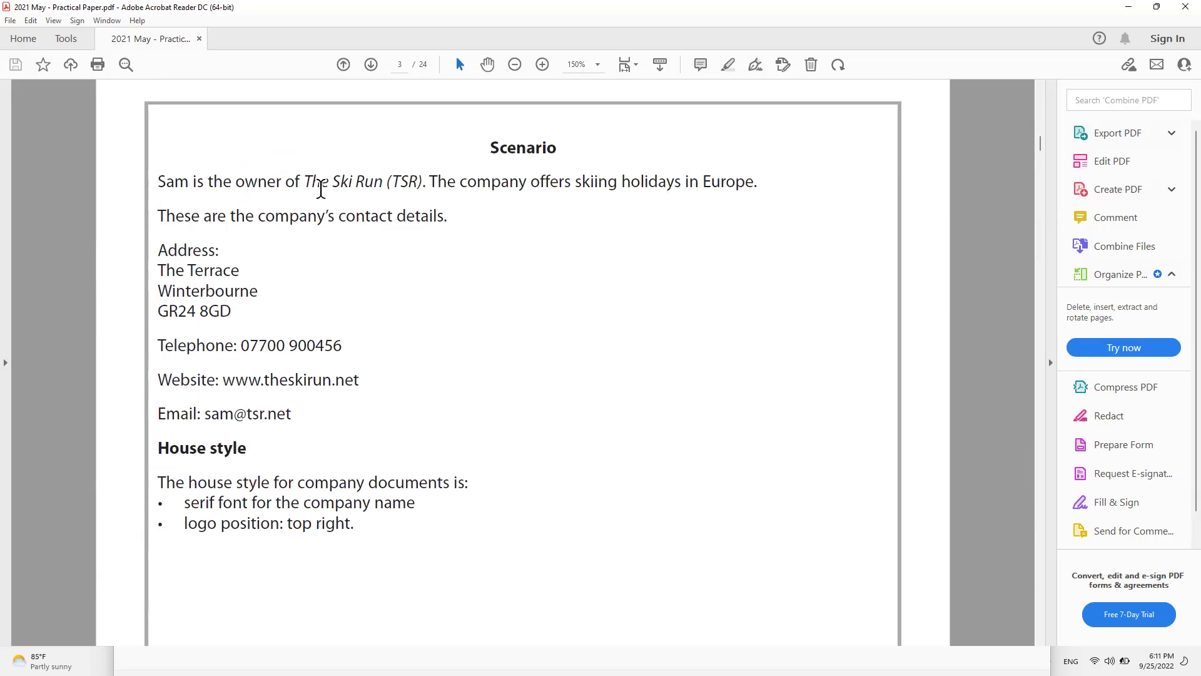
left_click_drag(305, 183, 376, 189)
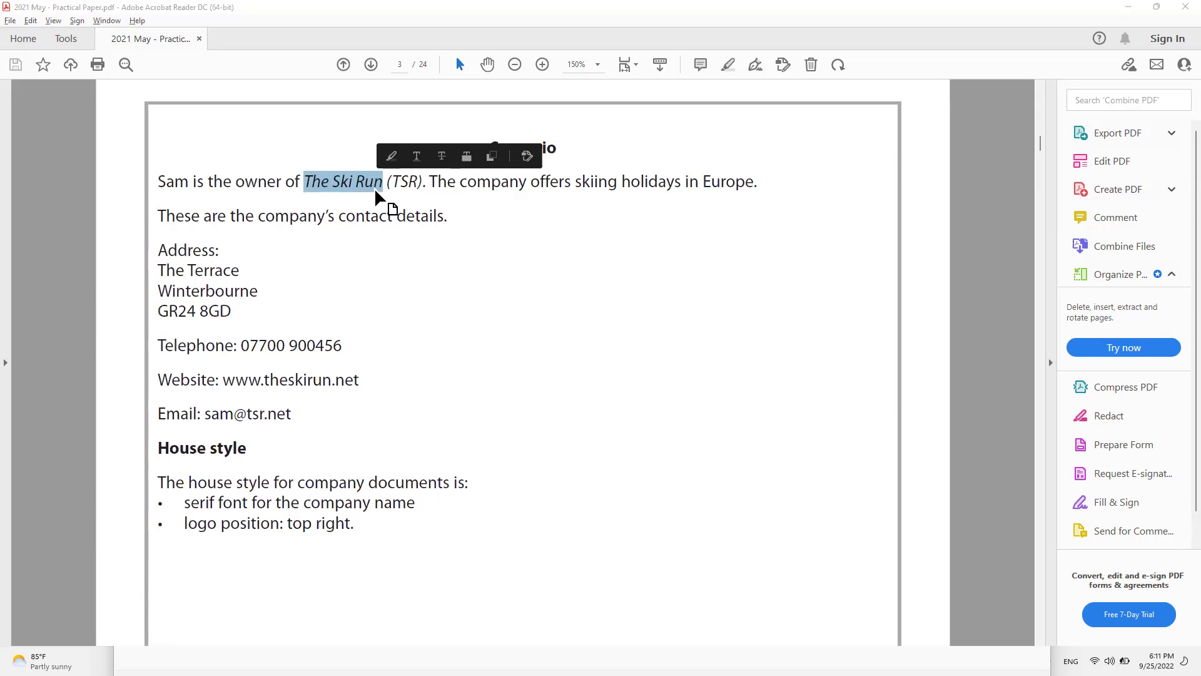
key("alt+Tab")
left_click(298, 161)
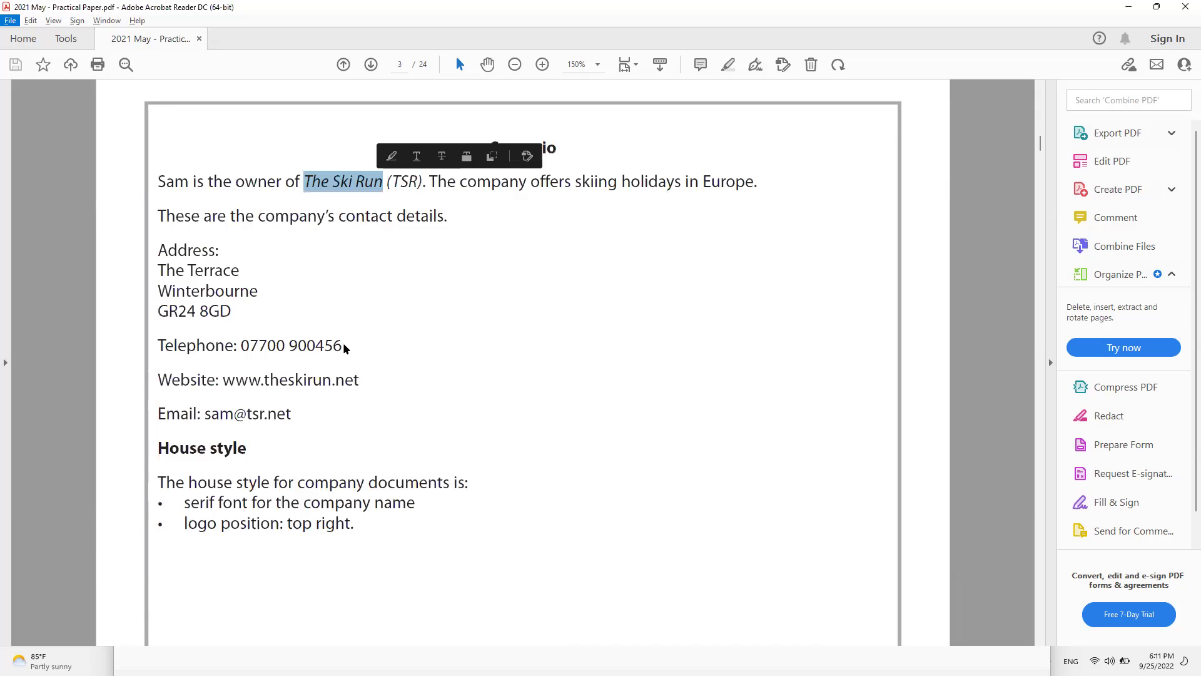
left_click(344, 343)
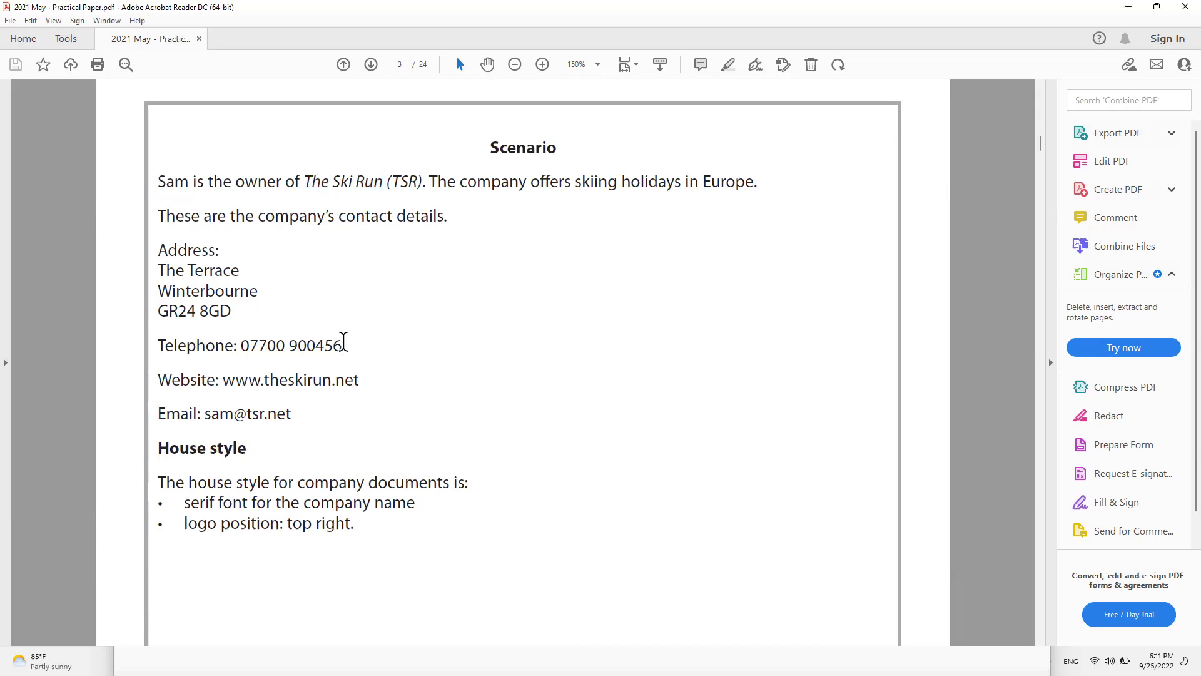
key("alt+Tab")
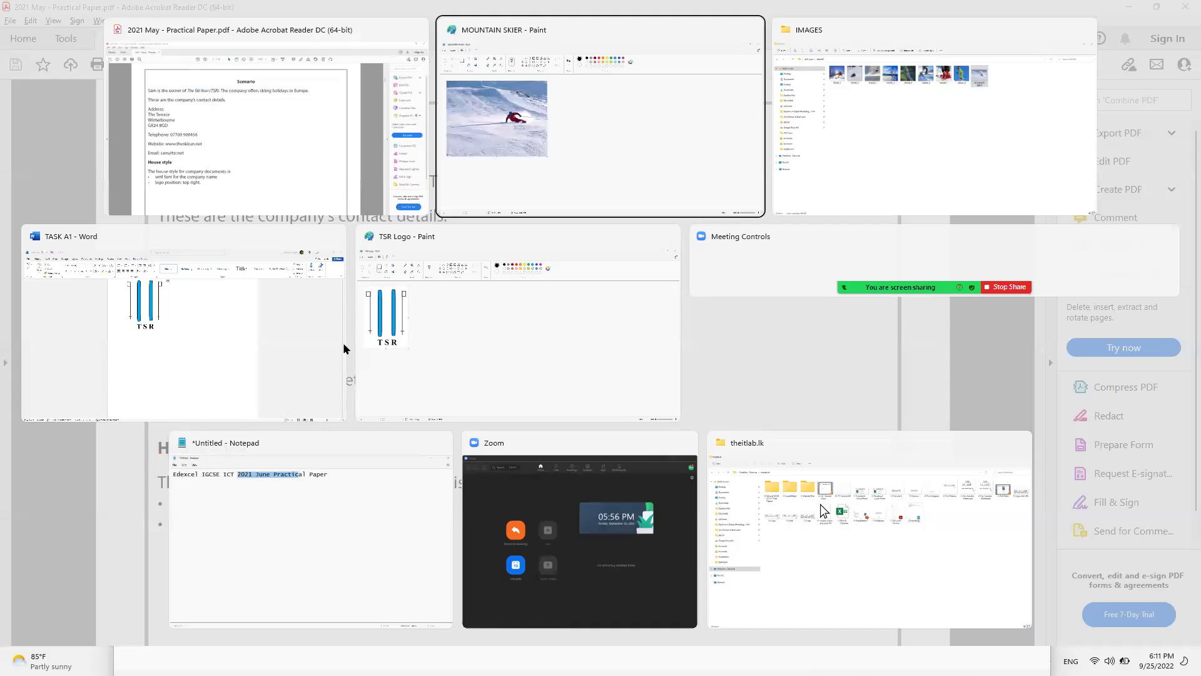
left_click(232, 63)
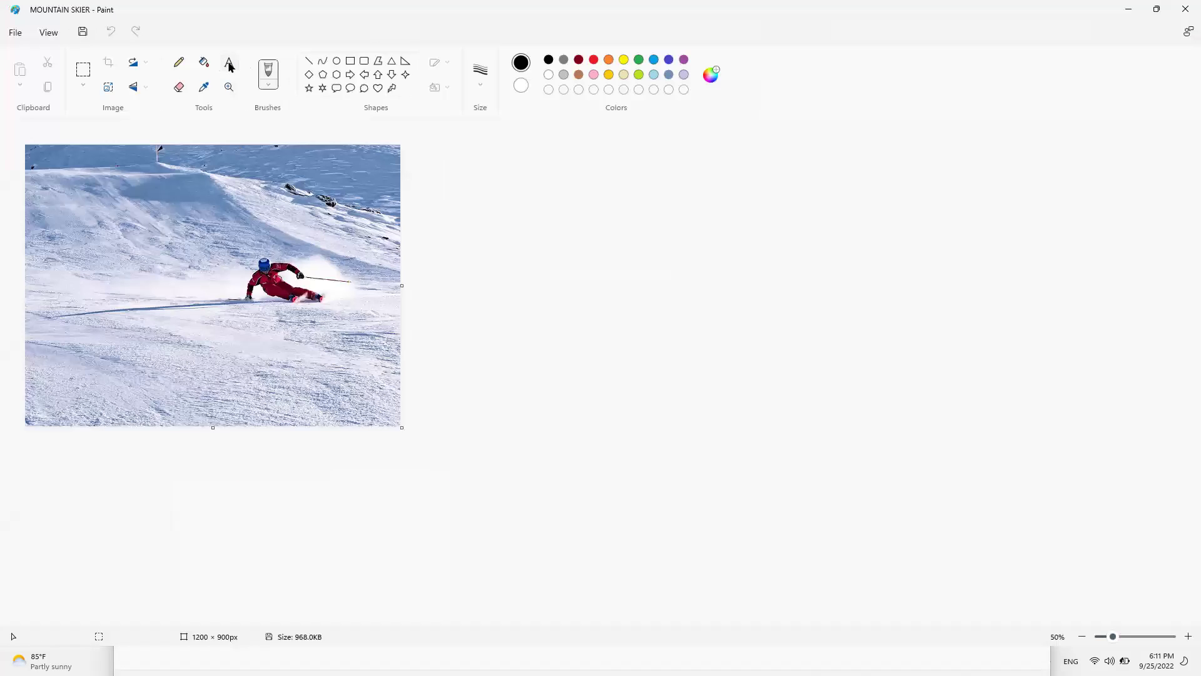
- Type 'The Ski Run' across the top of the photo in bold Times New Roman, size 72
left_click_drag(45, 166, 386, 208)
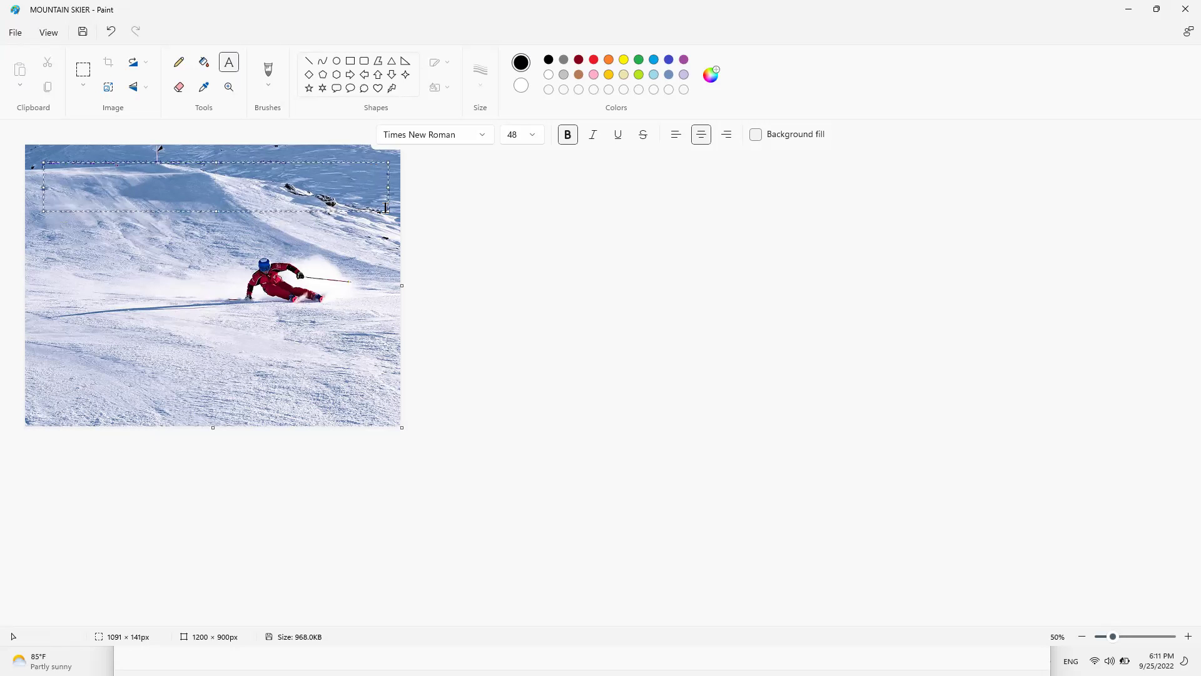
type("The Ski Run")
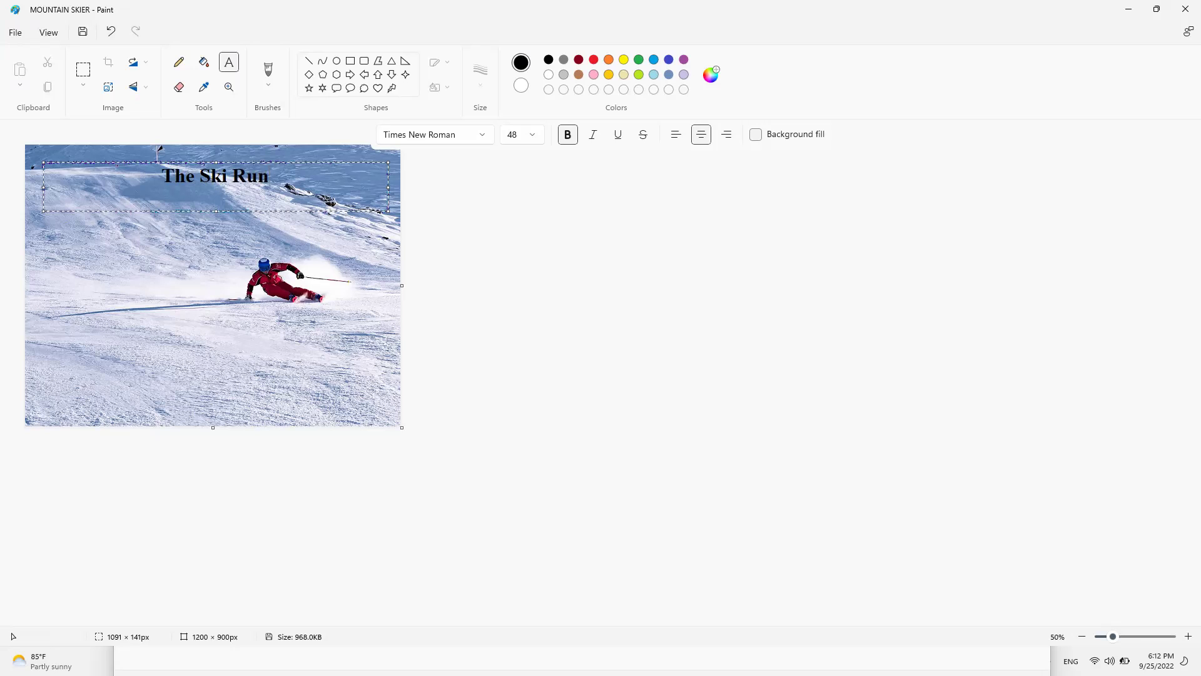
key("ctrl+a")
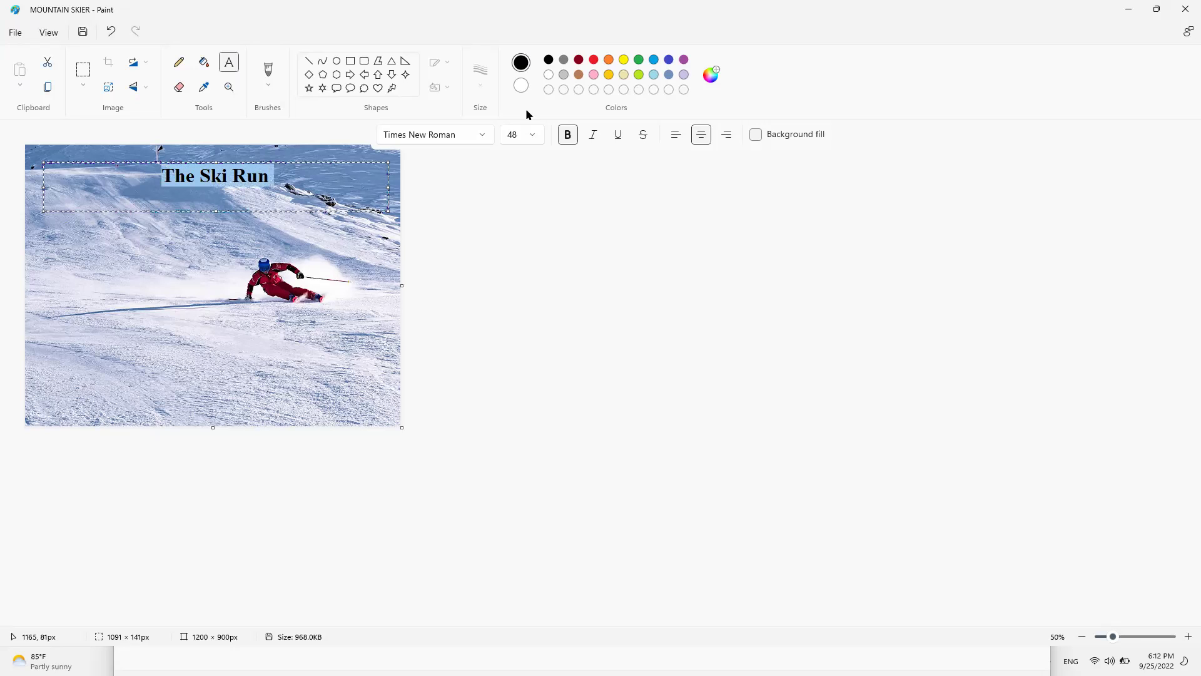
left_click(529, 134)
scroll(516, 419, "down", 1)
left_click(516, 482)
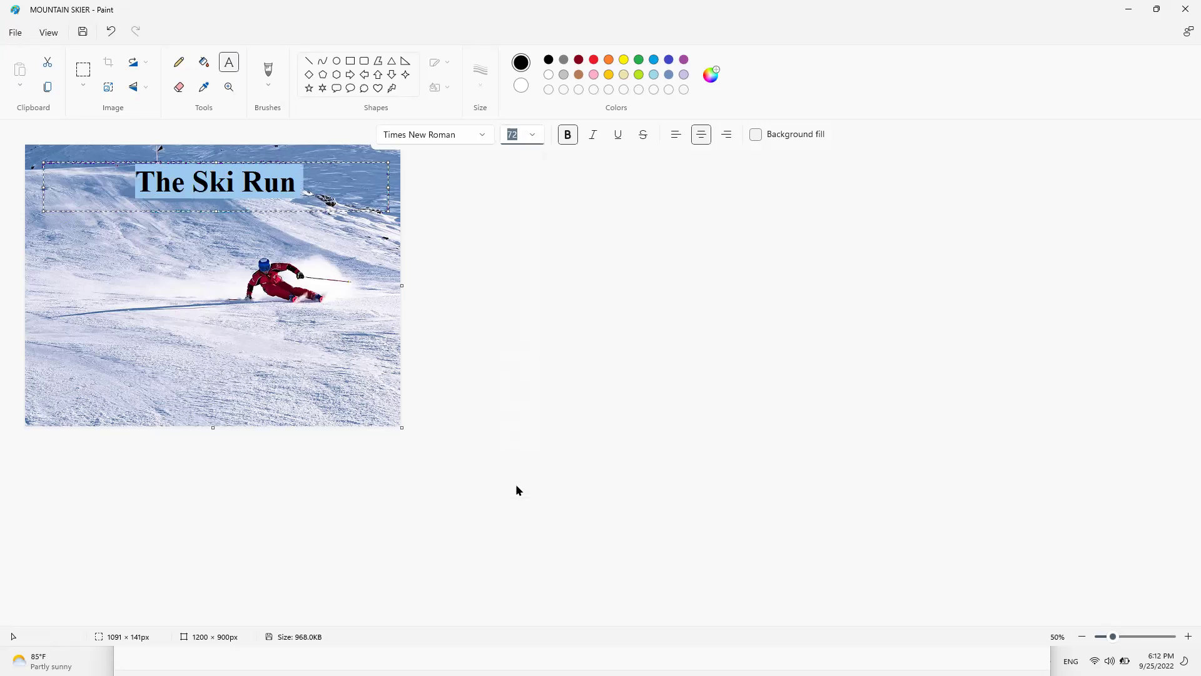
left_click(393, 386)
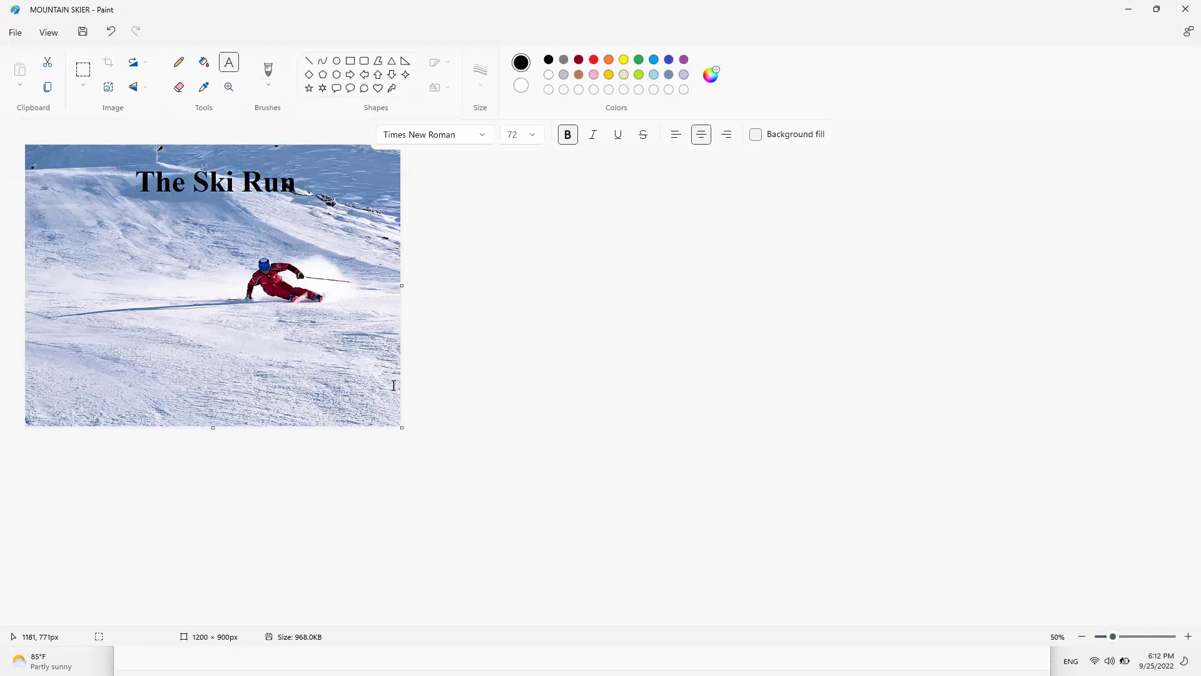
- Go from the IMAGES folder up to 2021 June and select the TSR Logo file
key("alt+Tab")
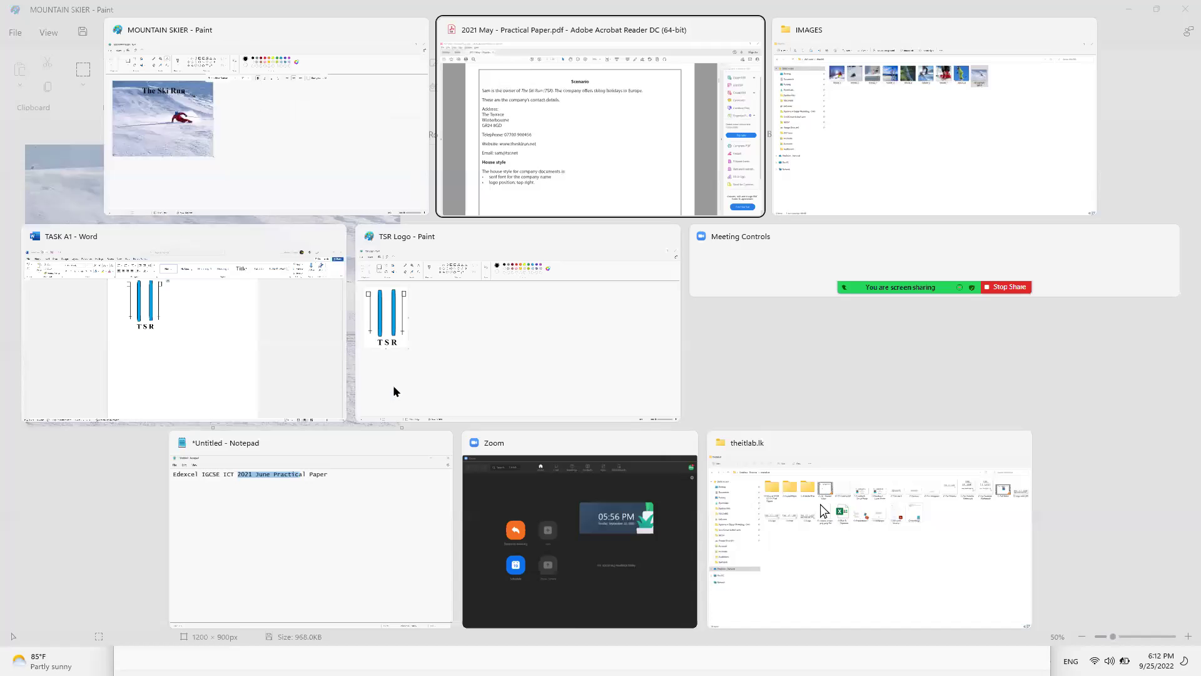
left_click(525, 161)
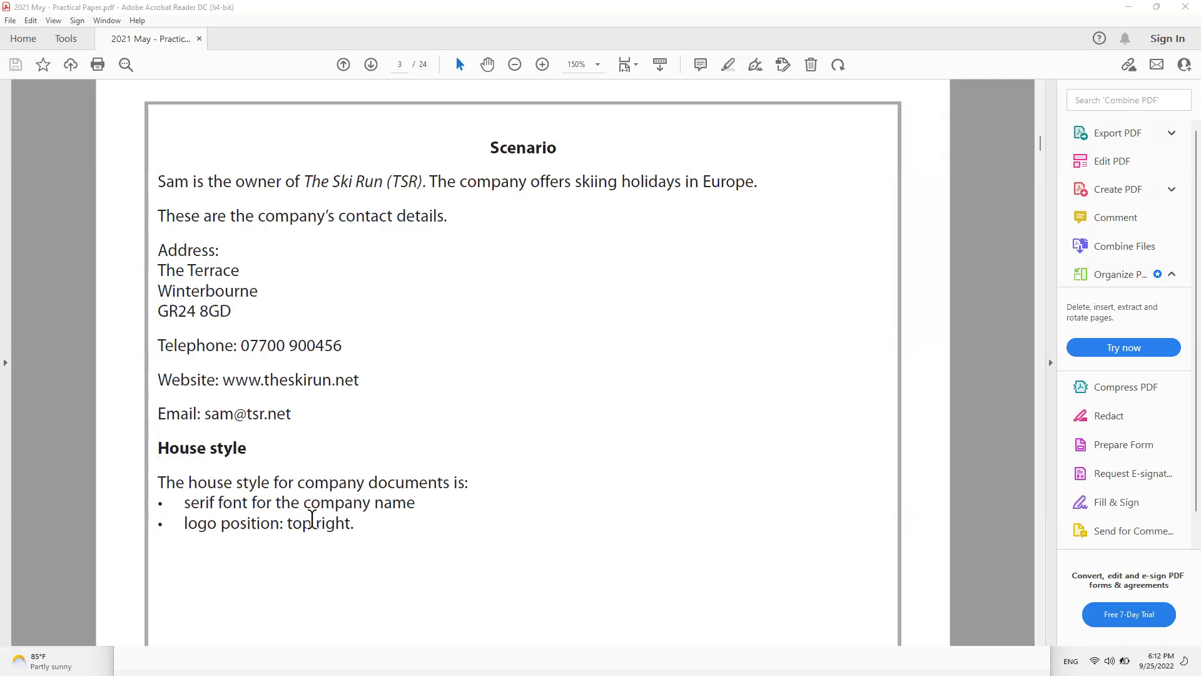
key("alt+Tab")
left_click(952, 150)
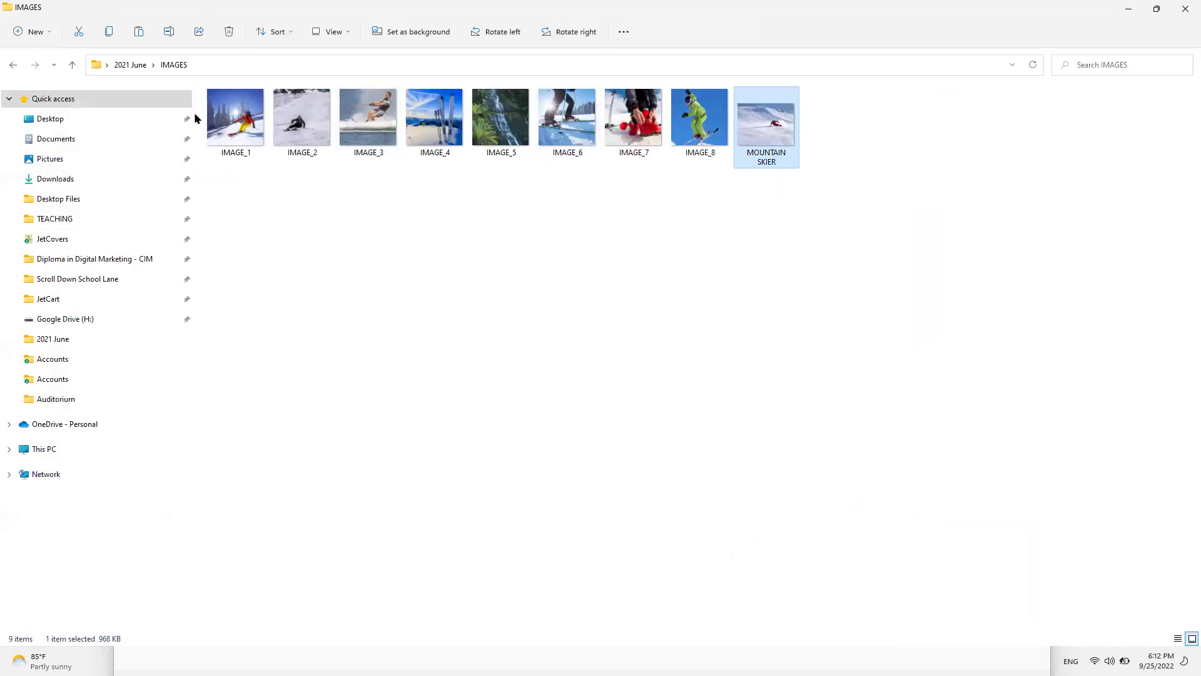
left_click(72, 65)
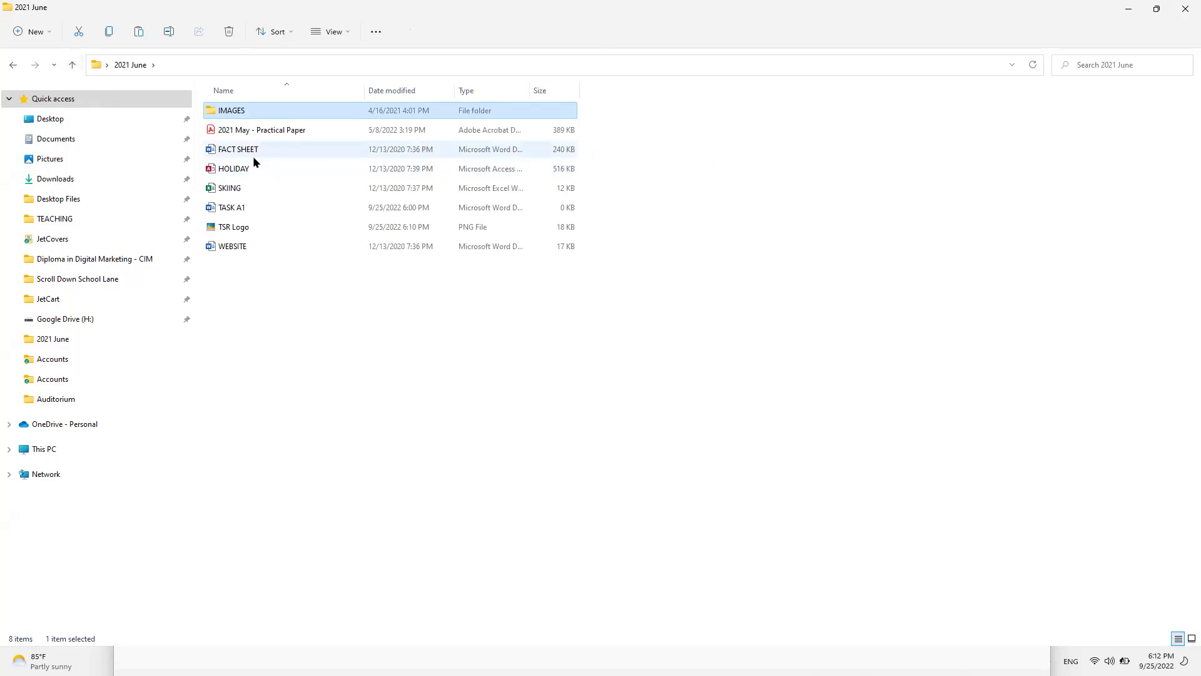
left_click(238, 227)
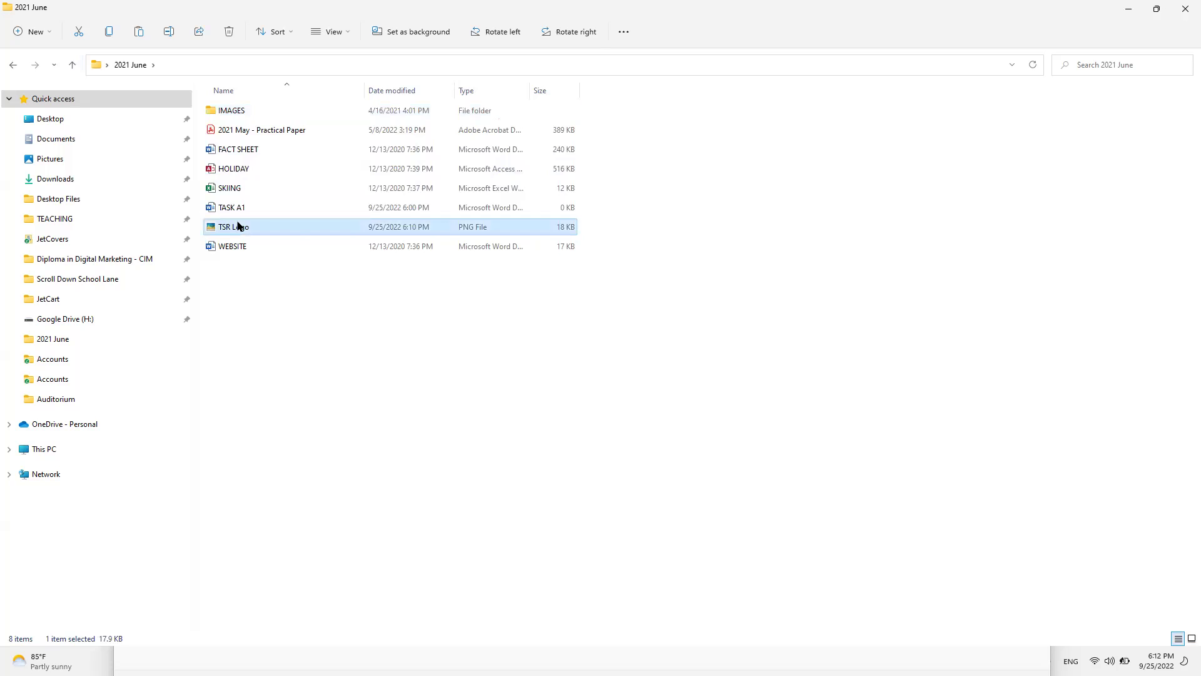
- Open the TSR Logo PNG in Paint
right_click(238, 226)
mouse_move(307, 305)
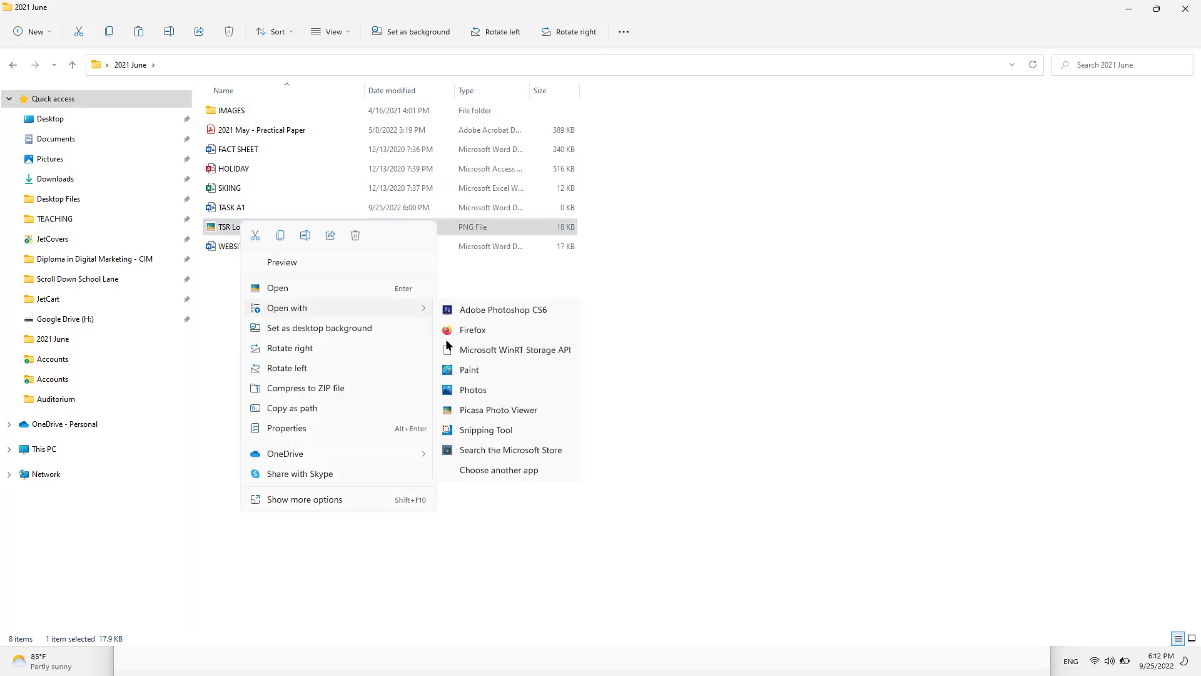
left_click(476, 369)
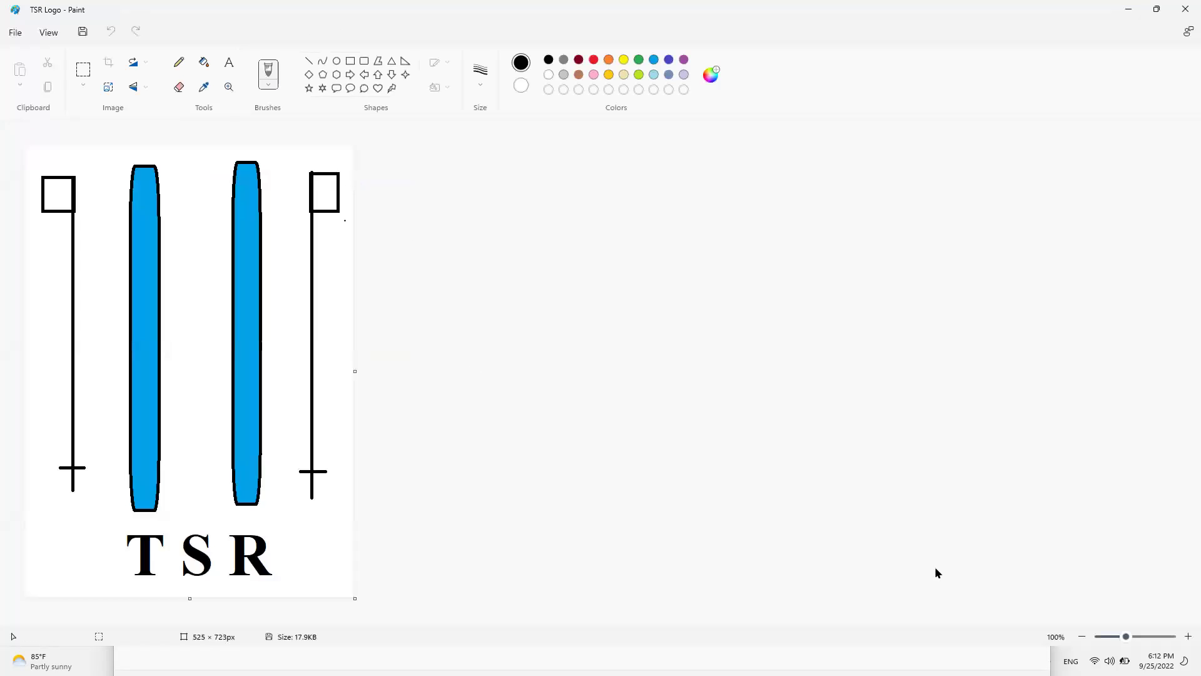
- Copy the whole TSR logo drawing and go back to the MOUNTAIN SKIER photo
left_click(82, 70)
left_click_drag(36, 162, 344, 583)
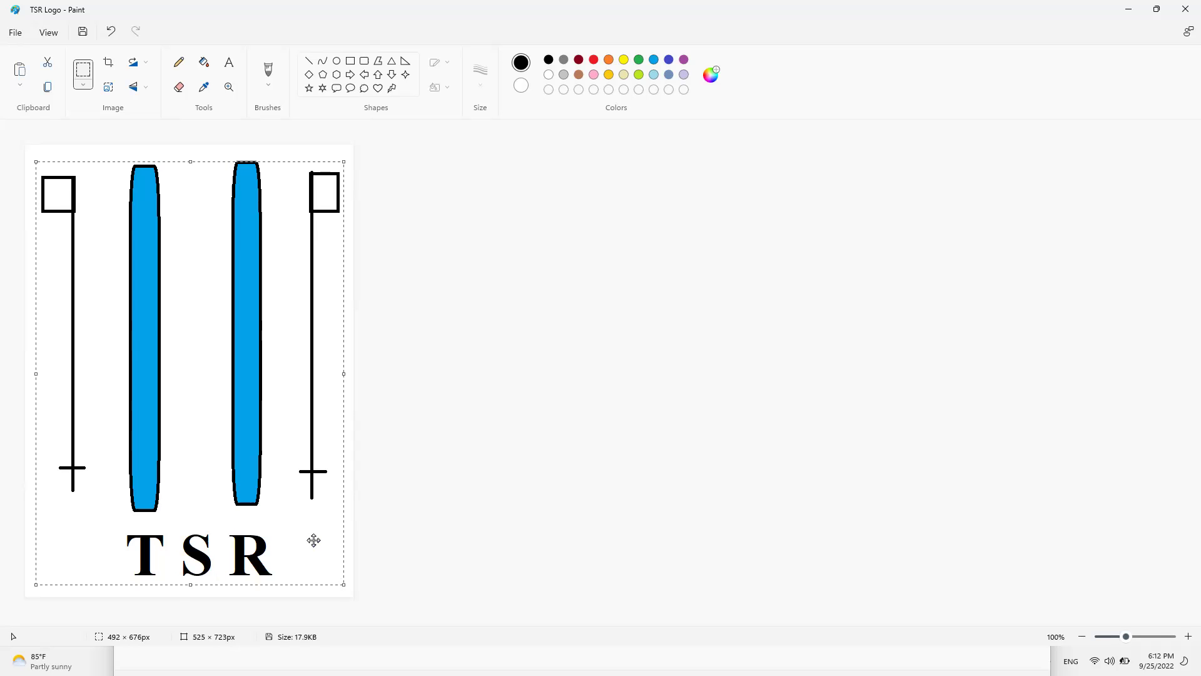
key("alt+Tab")
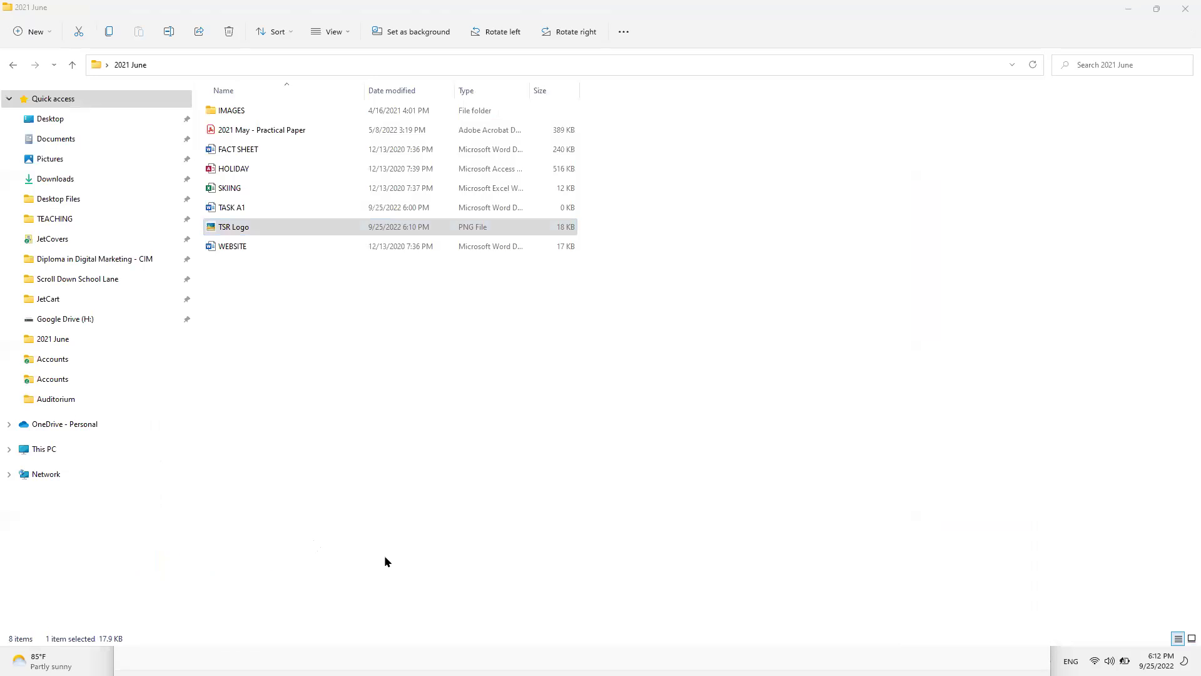
key("alt+Tab")
key("alt+Tab")
key("alt+Tab")
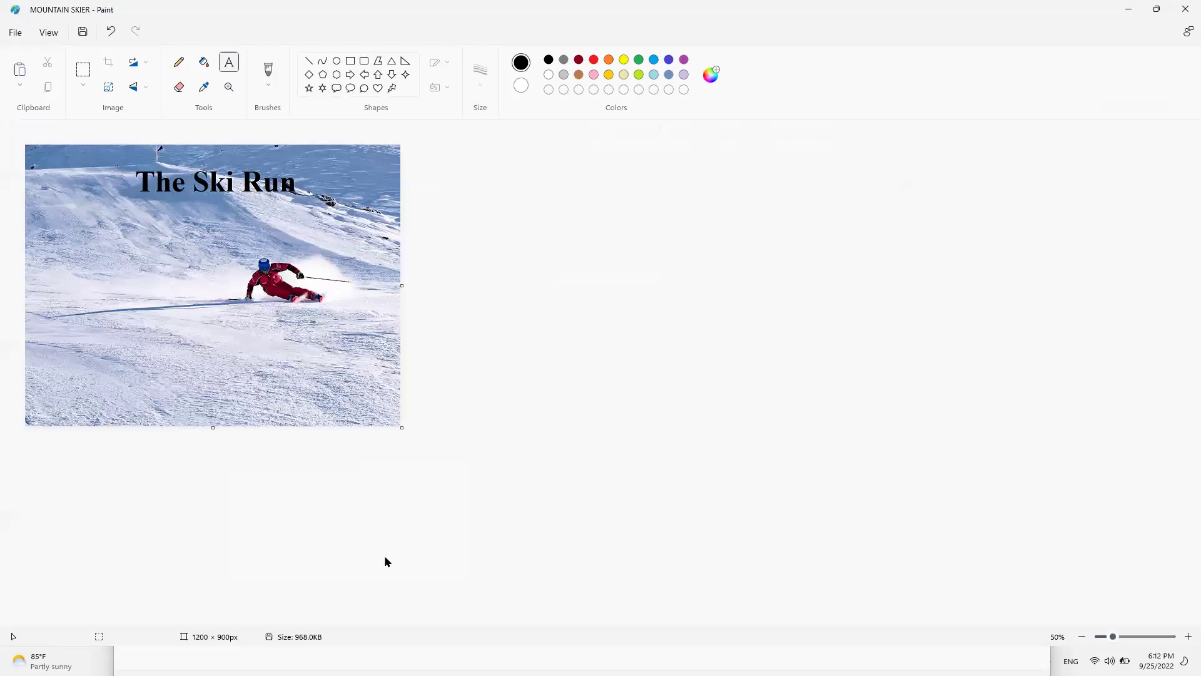
- Paste the TSR logo, shrink it to about 180 × 242px and fix it top right
key("ctrl+v")
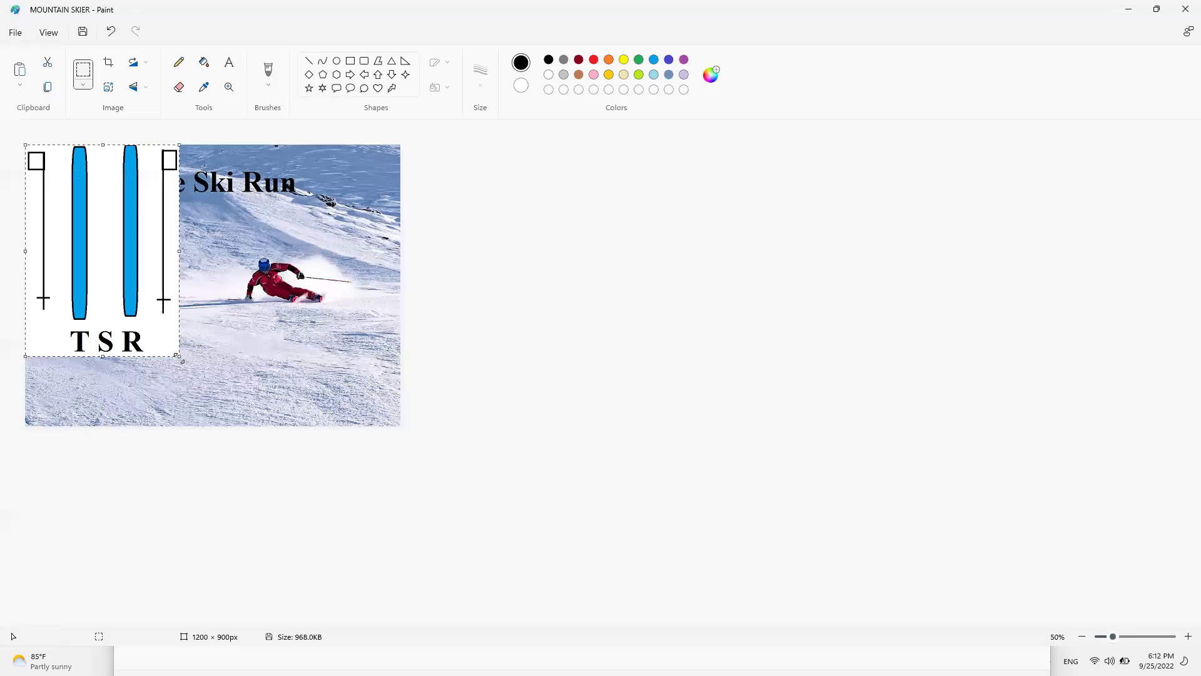
left_click_drag(183, 361, 130, 259)
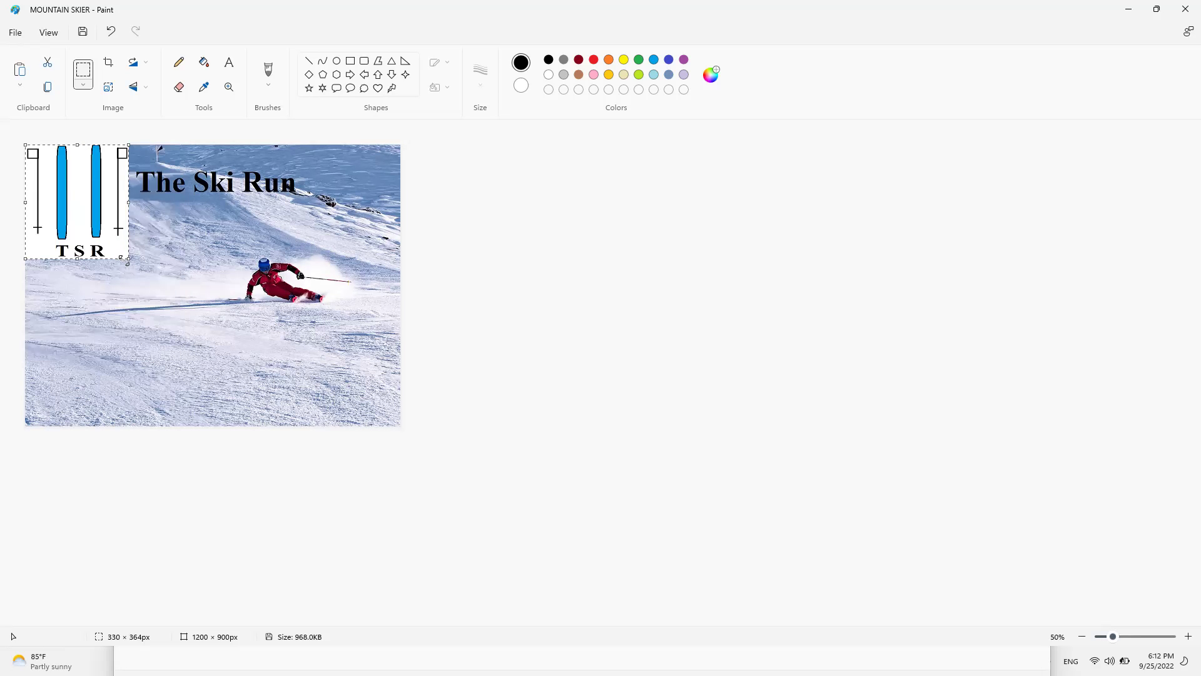
left_click_drag(107, 253, 373, 190)
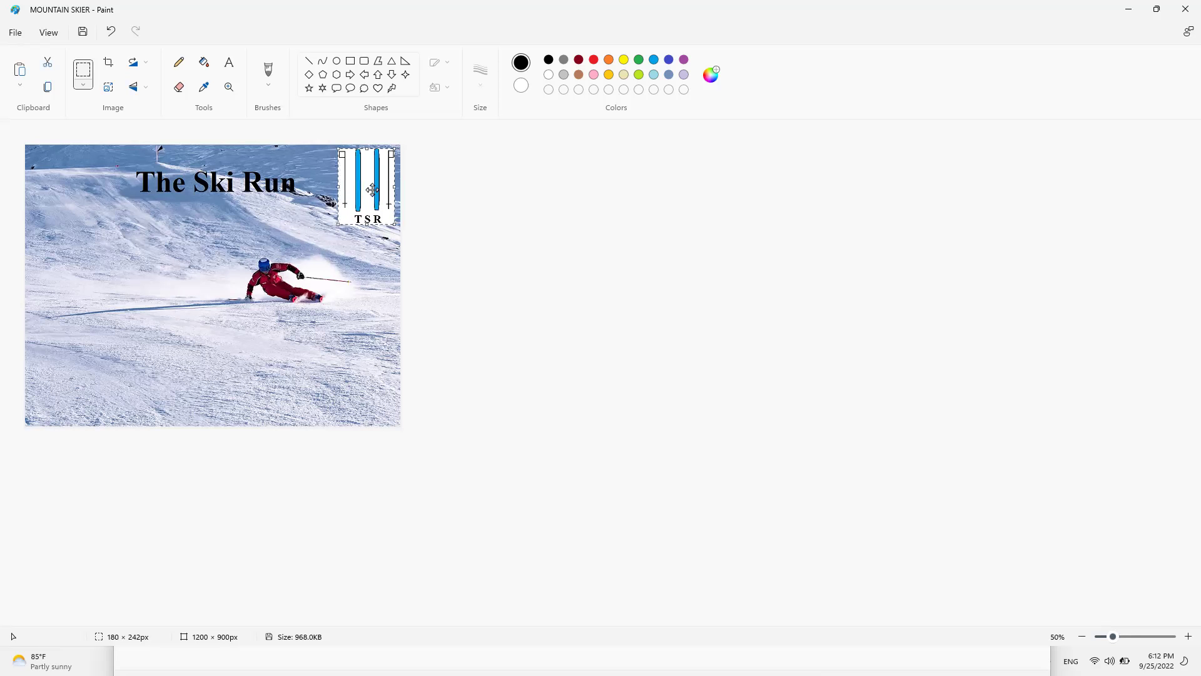
key("alt+Tab")
key("alt+Tab")
key("alt+Tab")
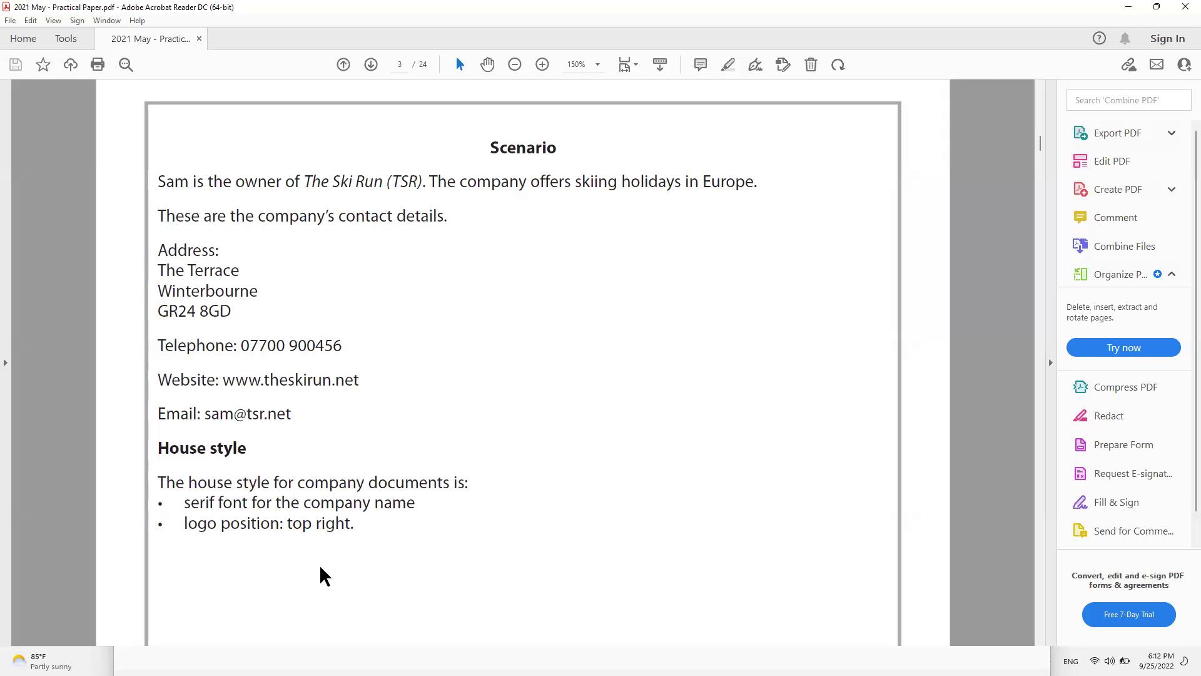
key("alt+Tab")
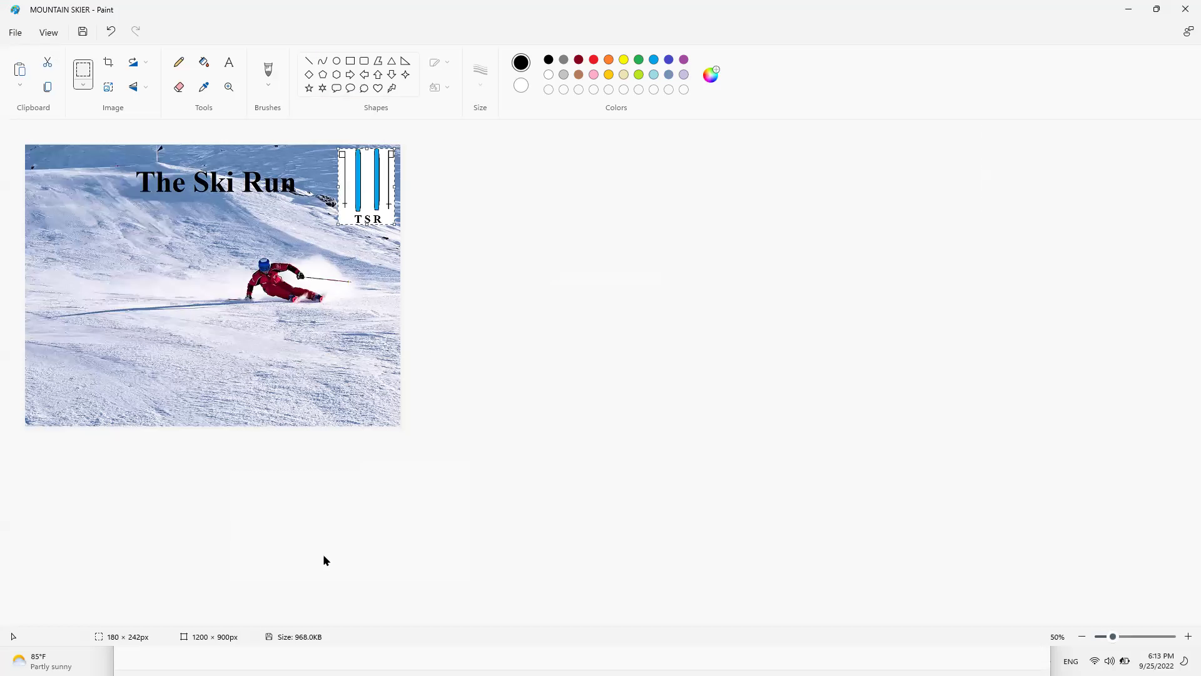
left_click(335, 381)
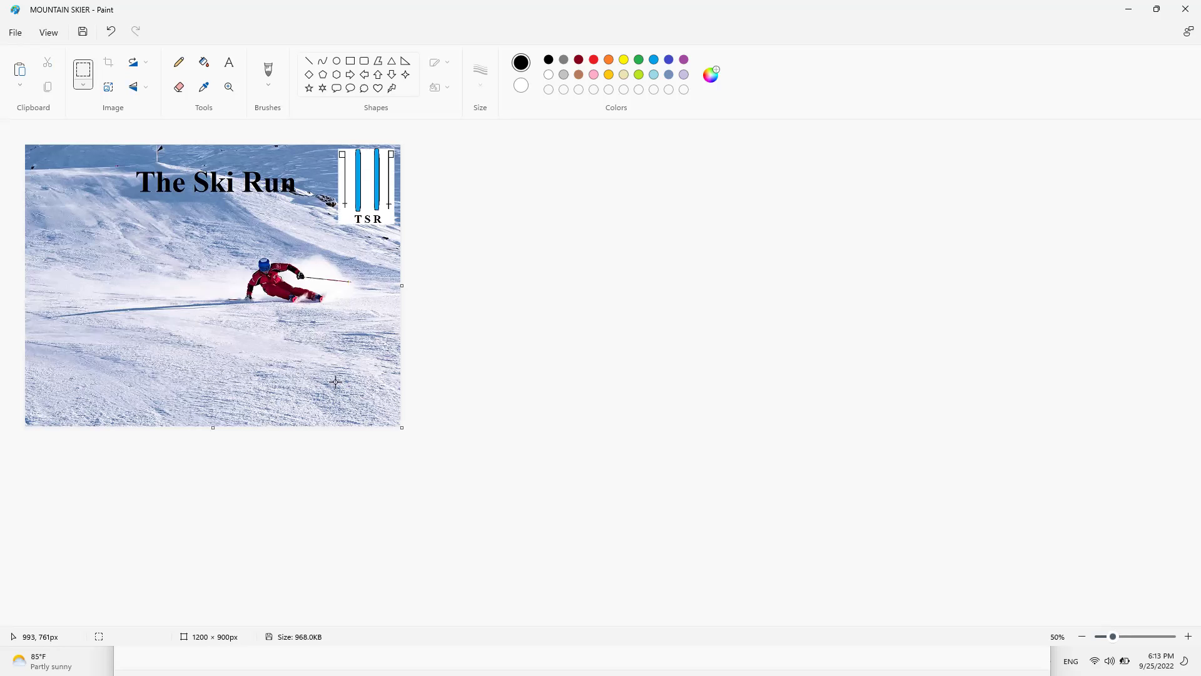
- Find the Task A1b save instruction and highlight 'IMAGES folder', then return to Paint
key("alt+Tab")
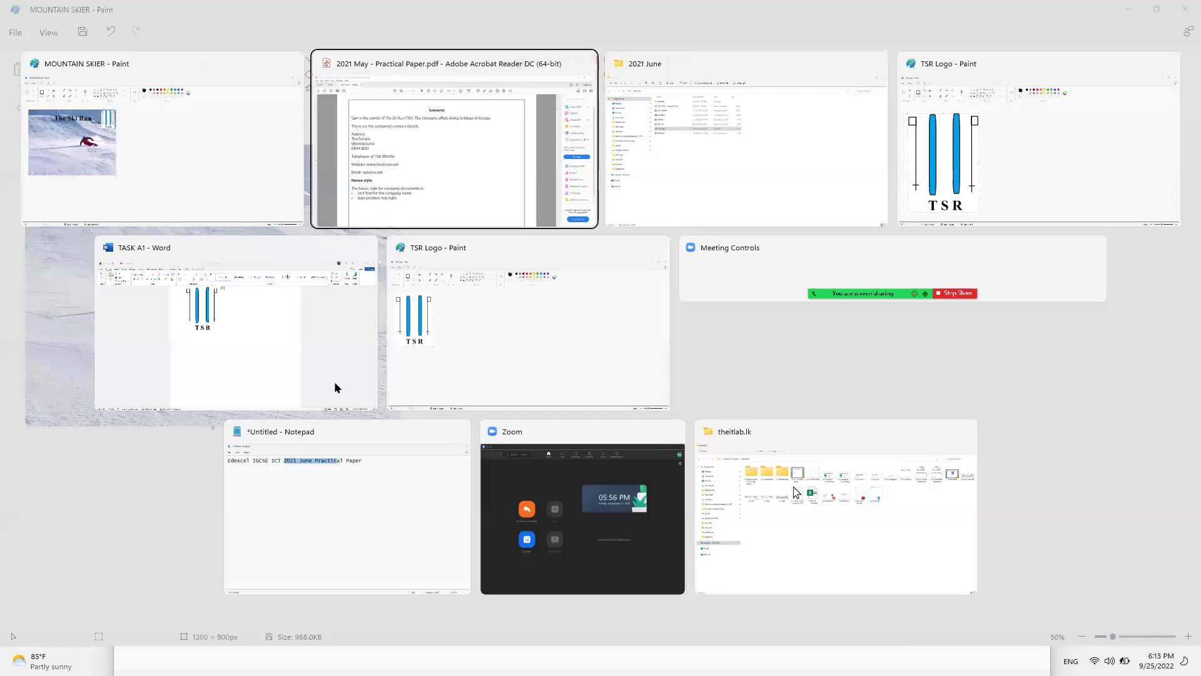
scroll(459, 400, "down", 8)
scroll(459, 400, "down", 15)
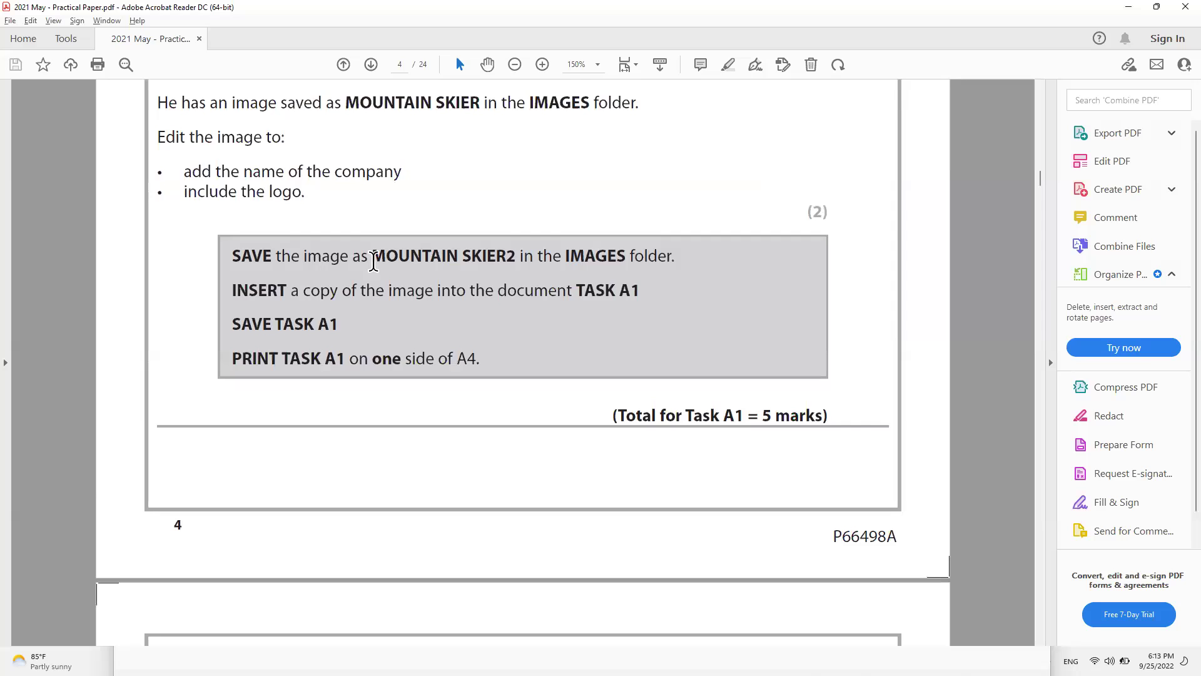
left_click_drag(374, 261, 691, 267)
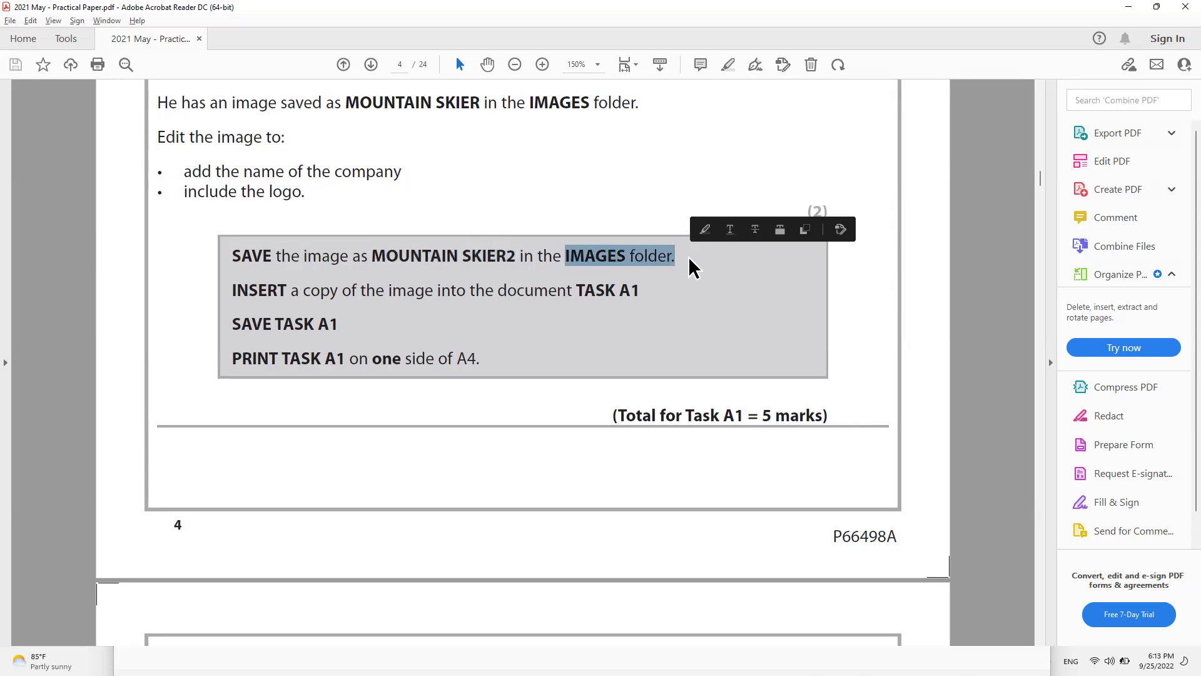
key("alt+Tab")
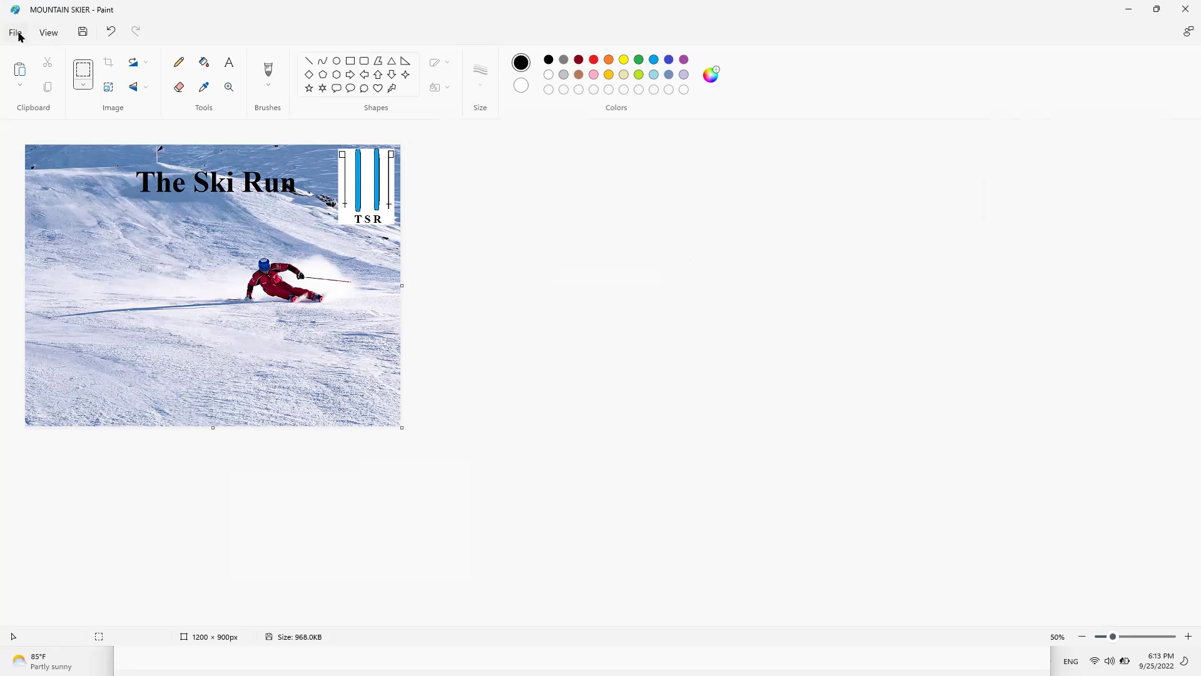
- Use Save as > JPEG picture to store the photo as 'MOUNTAIN SKIER 2' inside IMAGES
left_click(19, 35)
mouse_move(60, 130)
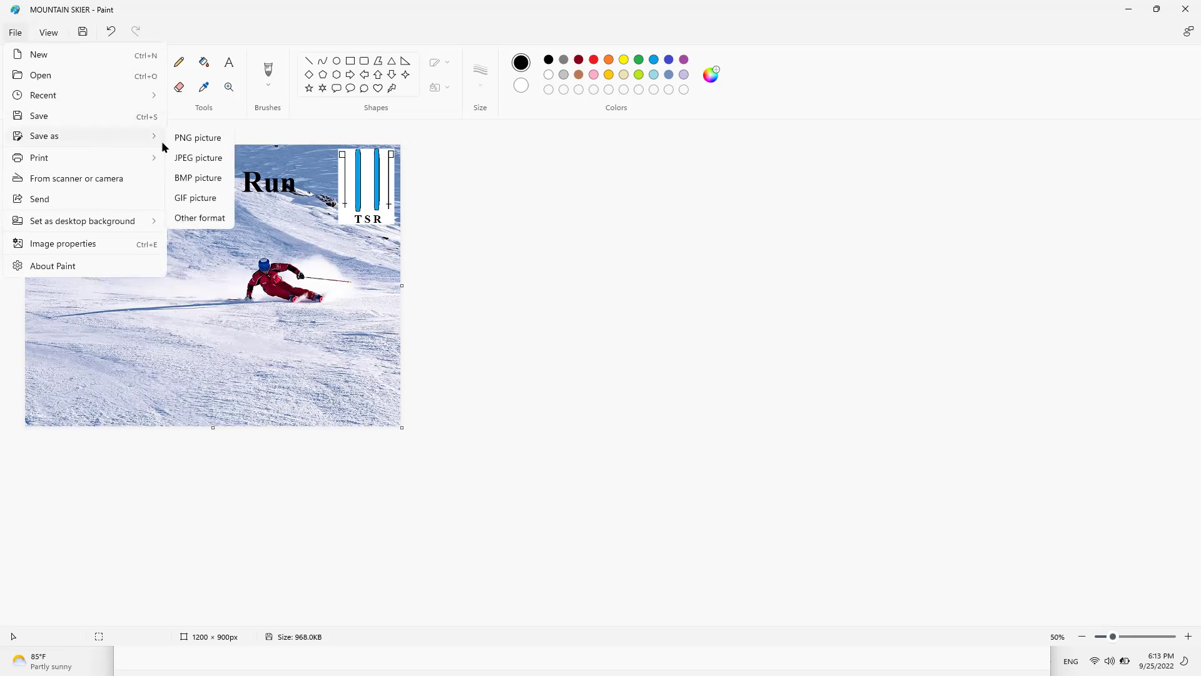
left_click(192, 159)
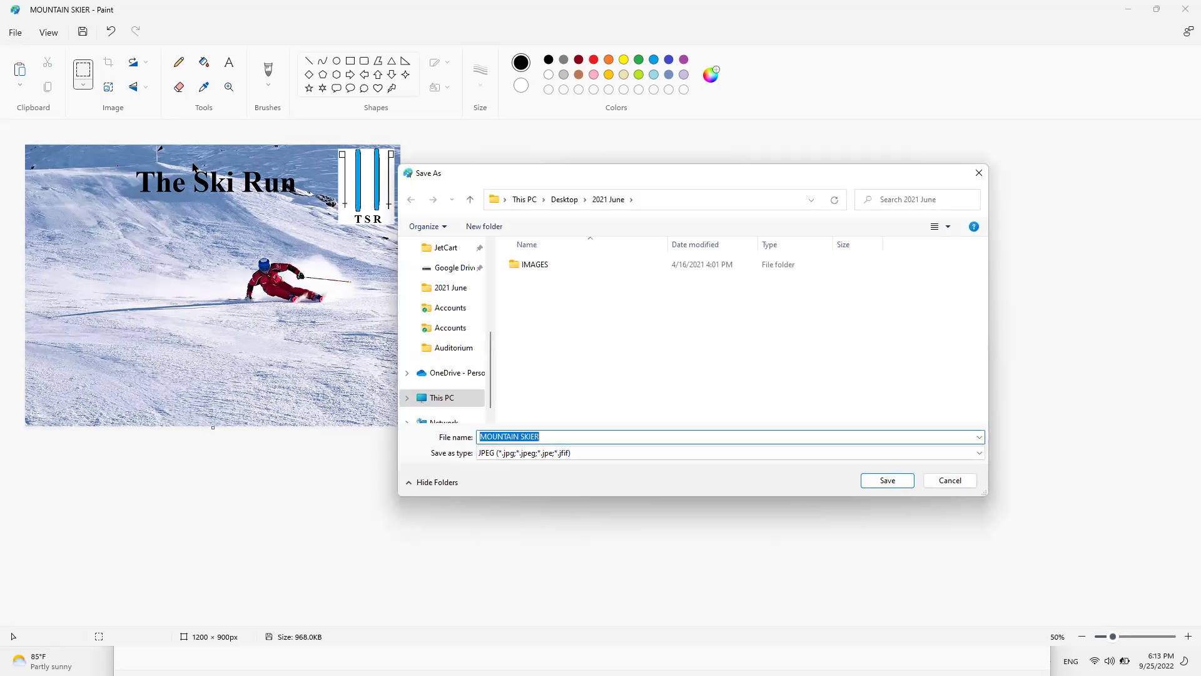
left_click(562, 436)
left_click(541, 267)
key("Return")
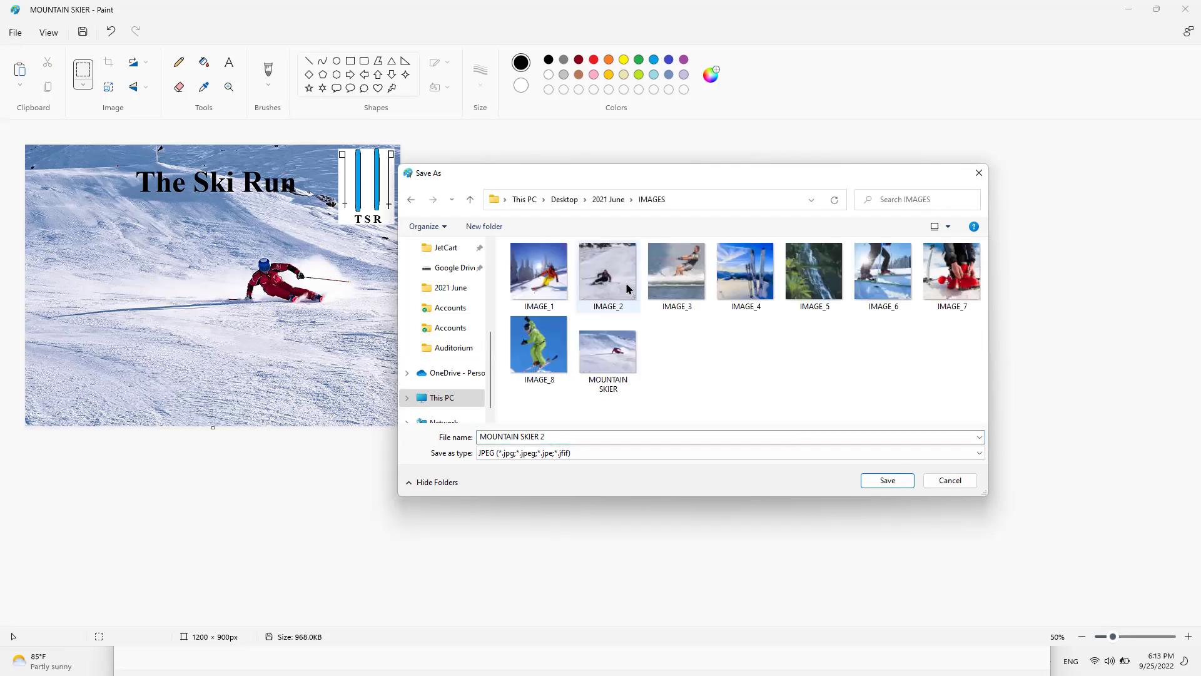
left_click(886, 480)
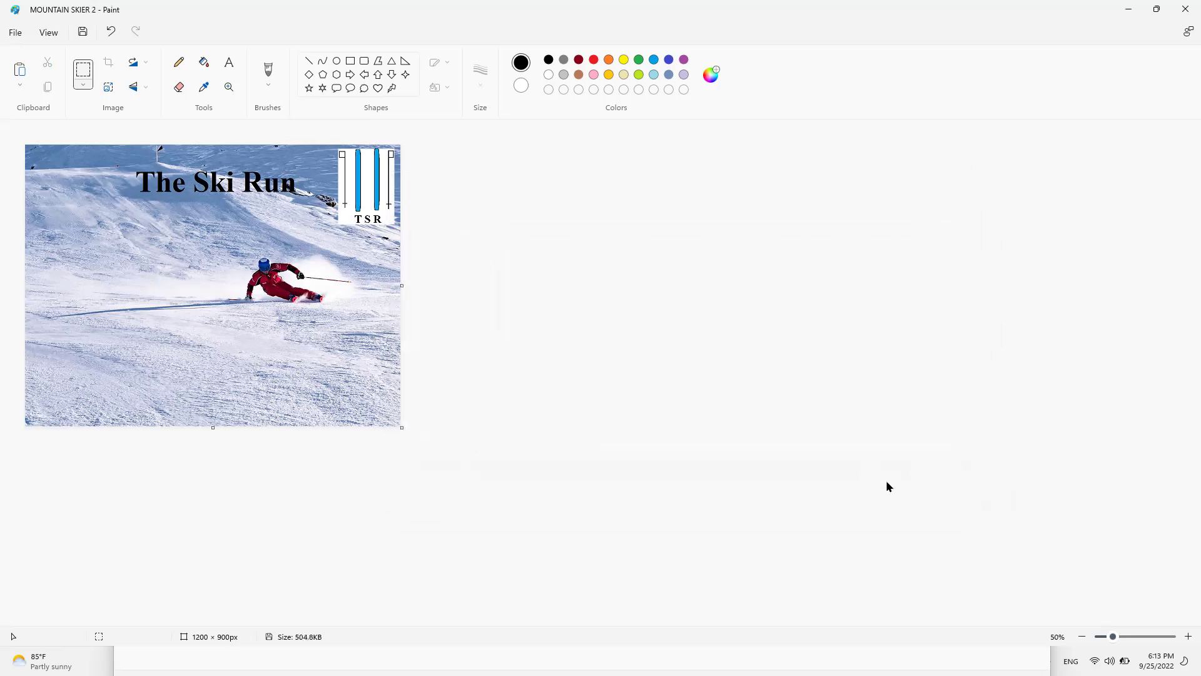
key("alt+Tab")
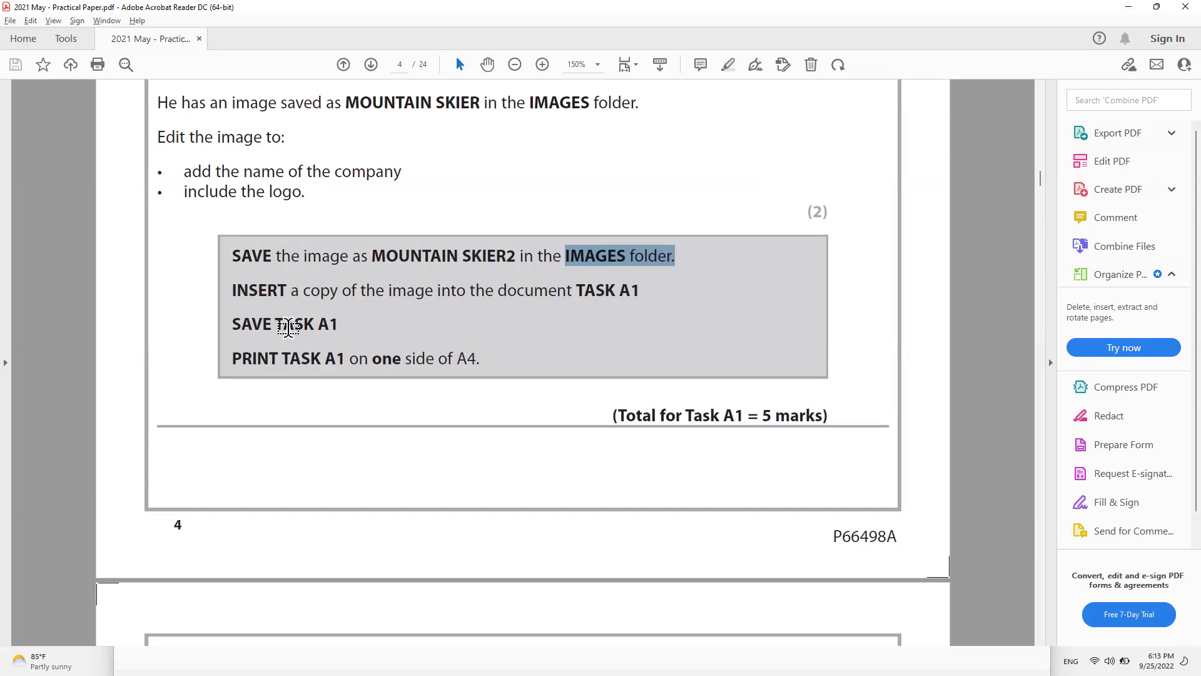
- Confirm MOUNTAIN SKIER 2 is in the IMAGES folder, then set the cursor below the logo in TASK A1
key("alt+Tab")
key("alt+Tab")
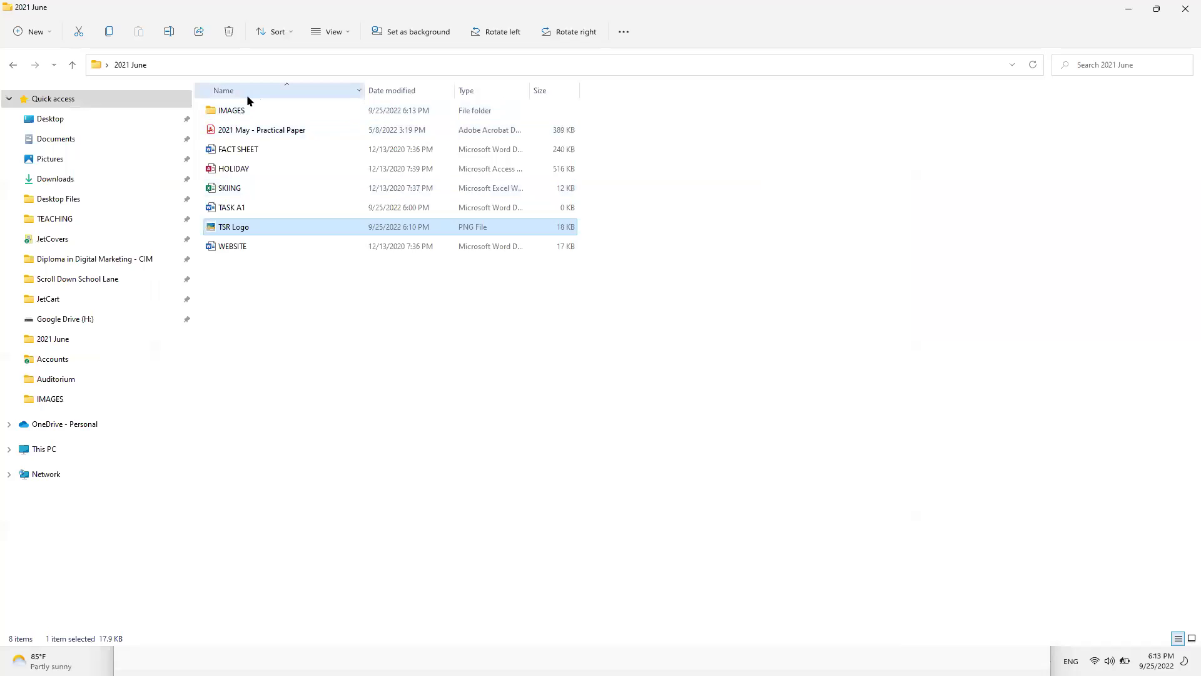
left_click(243, 111)
double_click(242, 112)
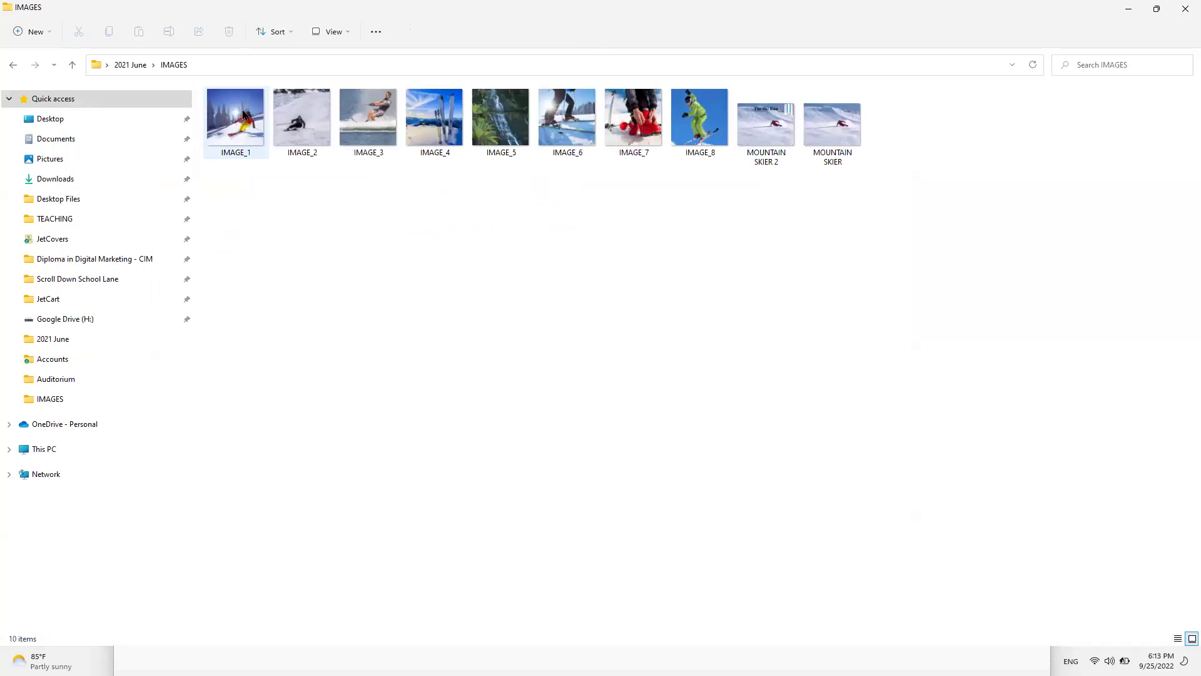
left_click(783, 145)
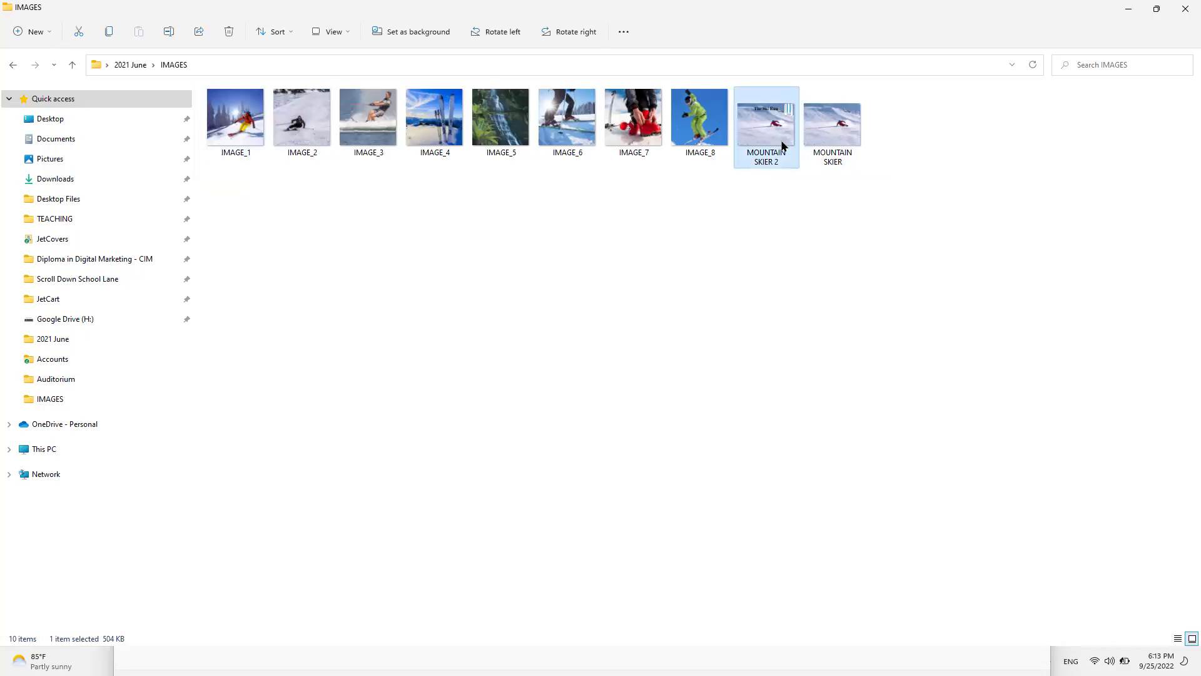
key("alt+Tab")
key("alt+Tab")
key("alt+Tab")
key("alt+Tab")
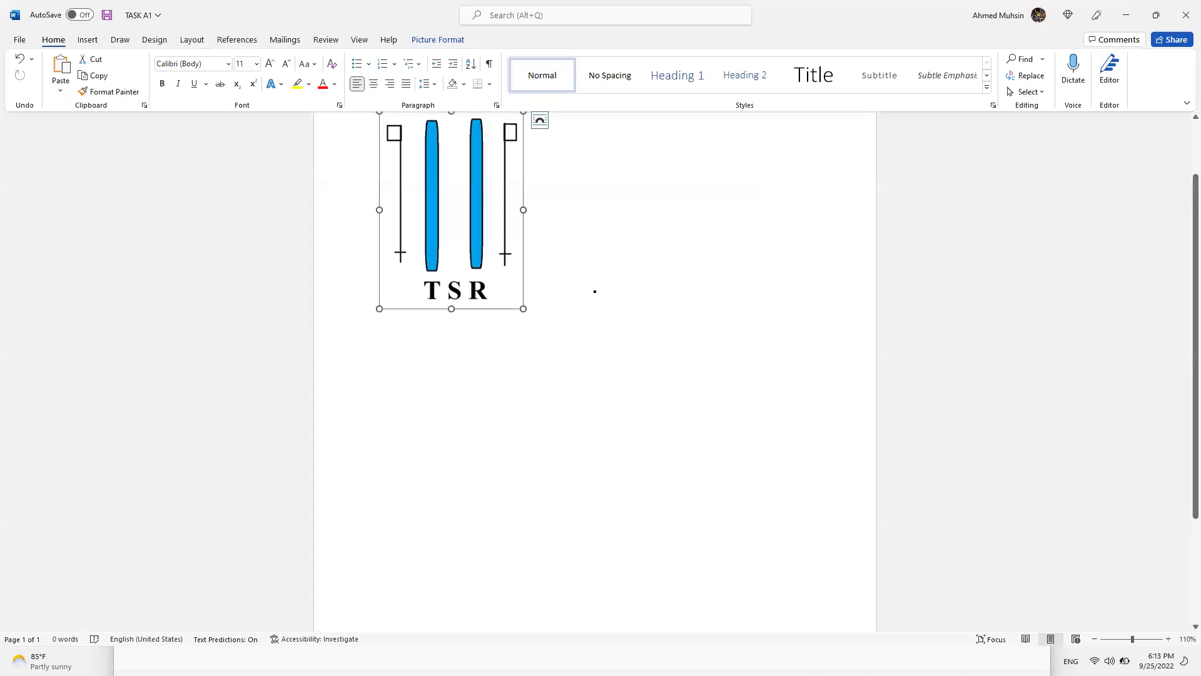
left_click(582, 306)
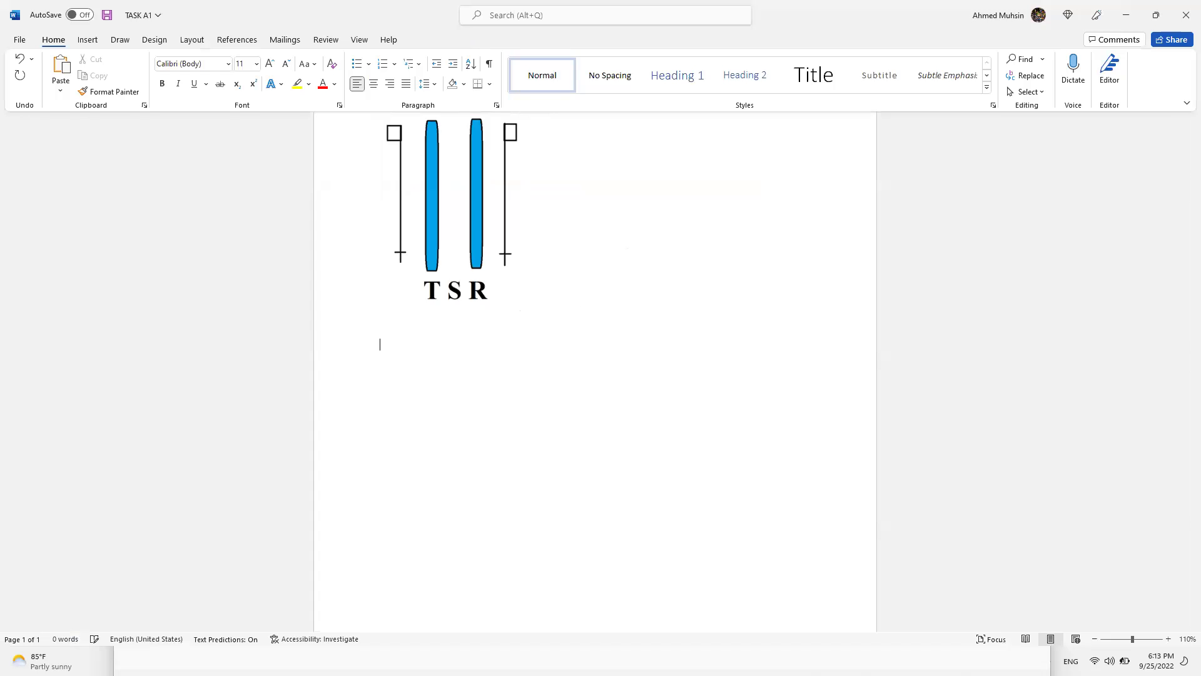
- Paste the edited ski photo under the TSR logo in TASK A1
key("ctrl+v")
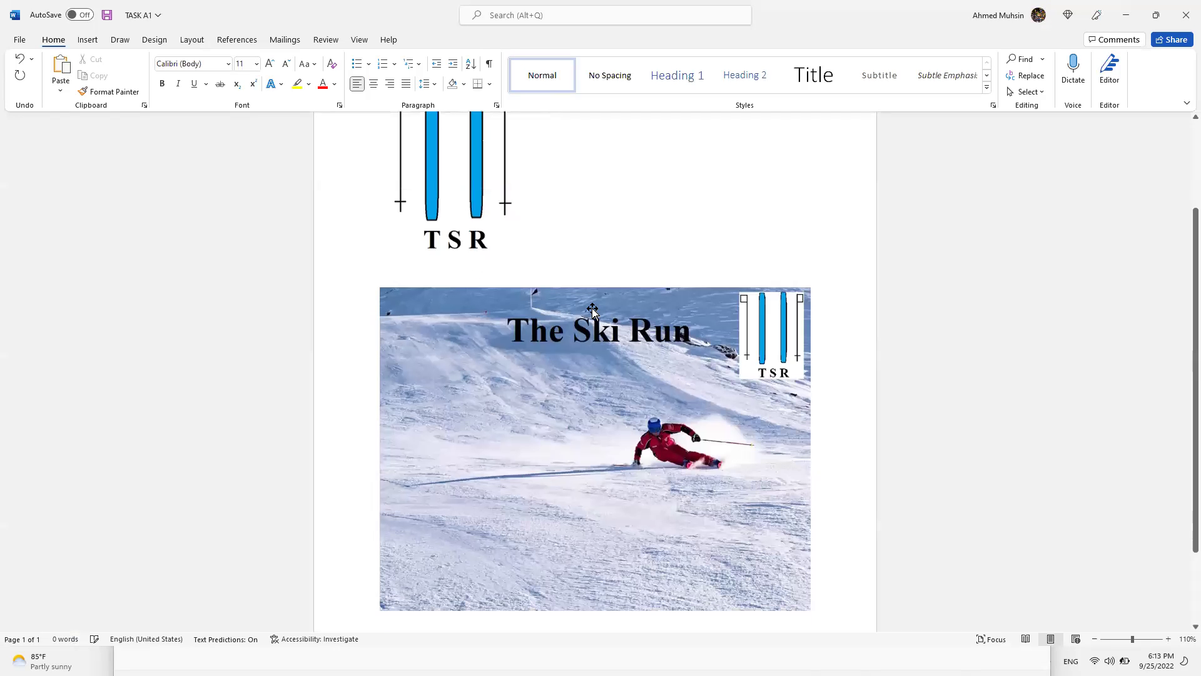
key("alt+Tab")
key("alt+Tab")
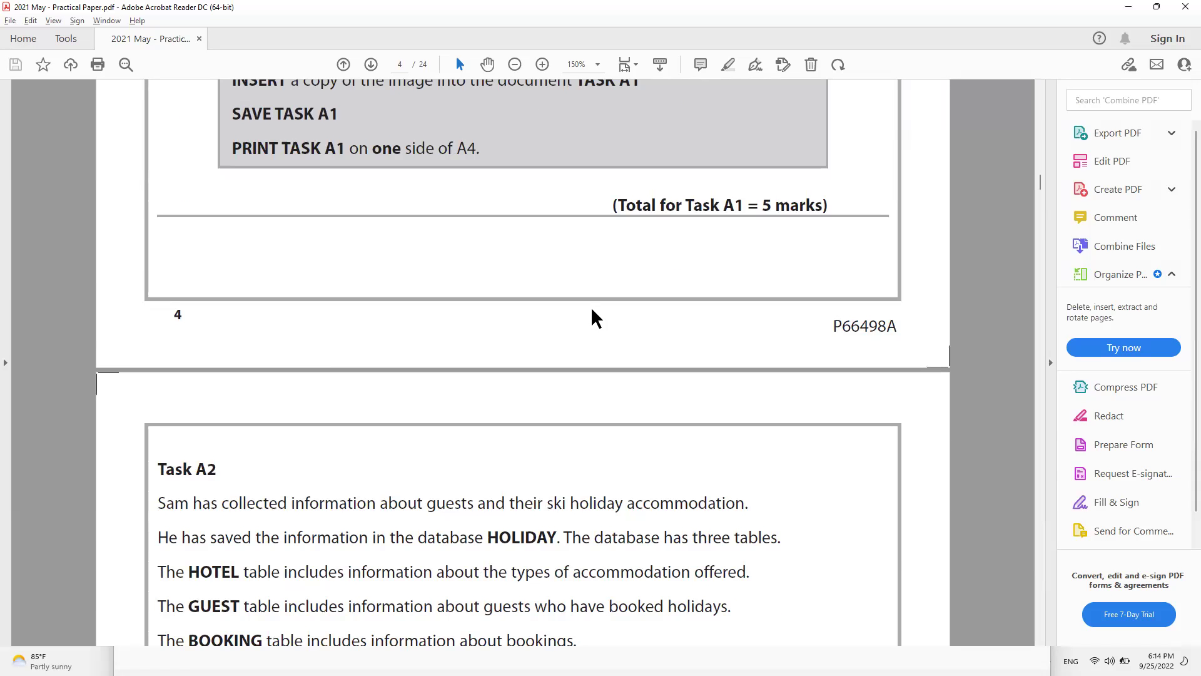
key("alt+Tab")
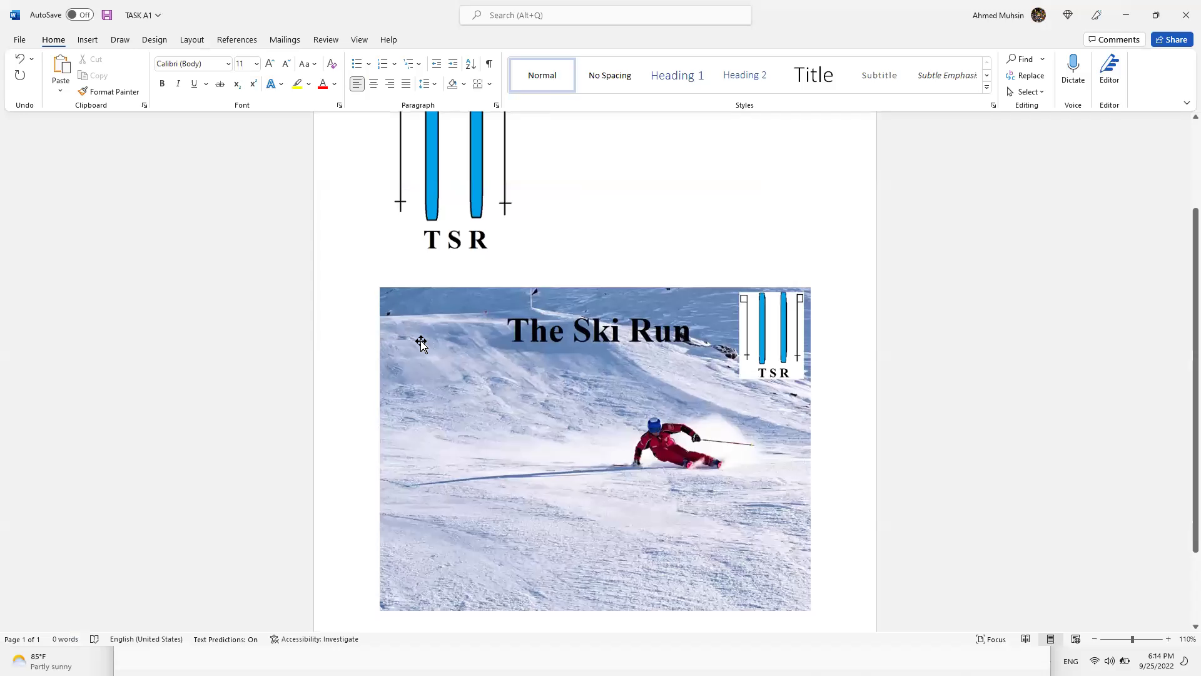
- Select the ski photo and check TASK A1's print preview fits one page
left_click(421, 342)
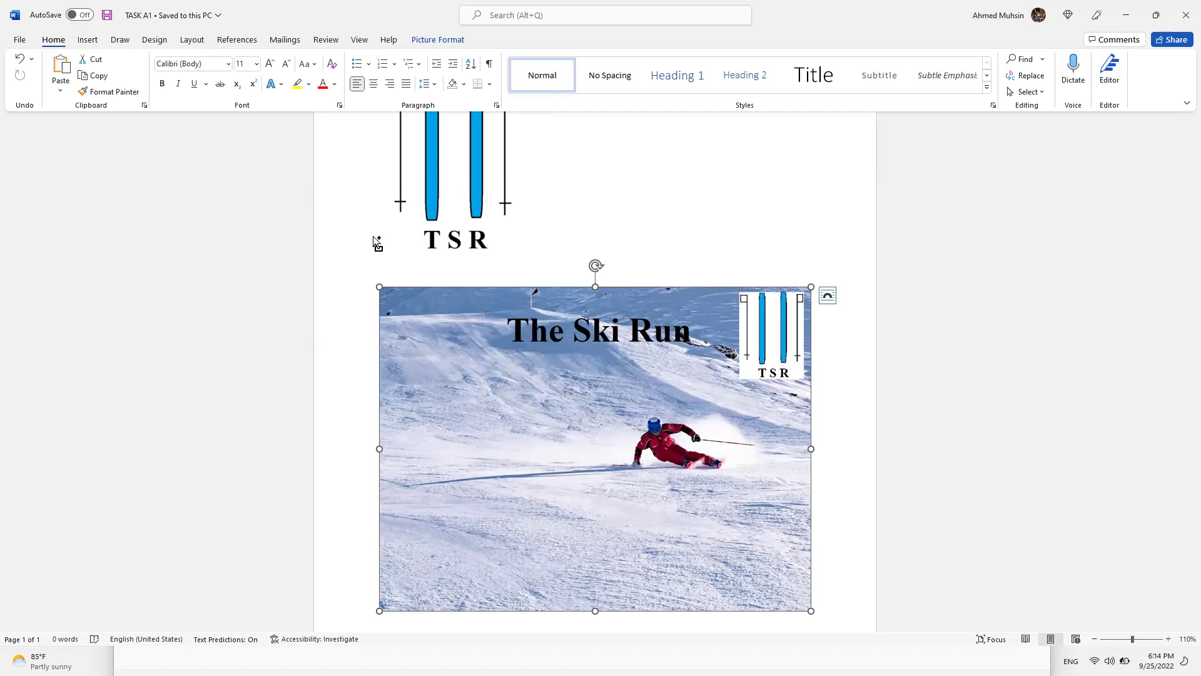
key("ctrl+p")
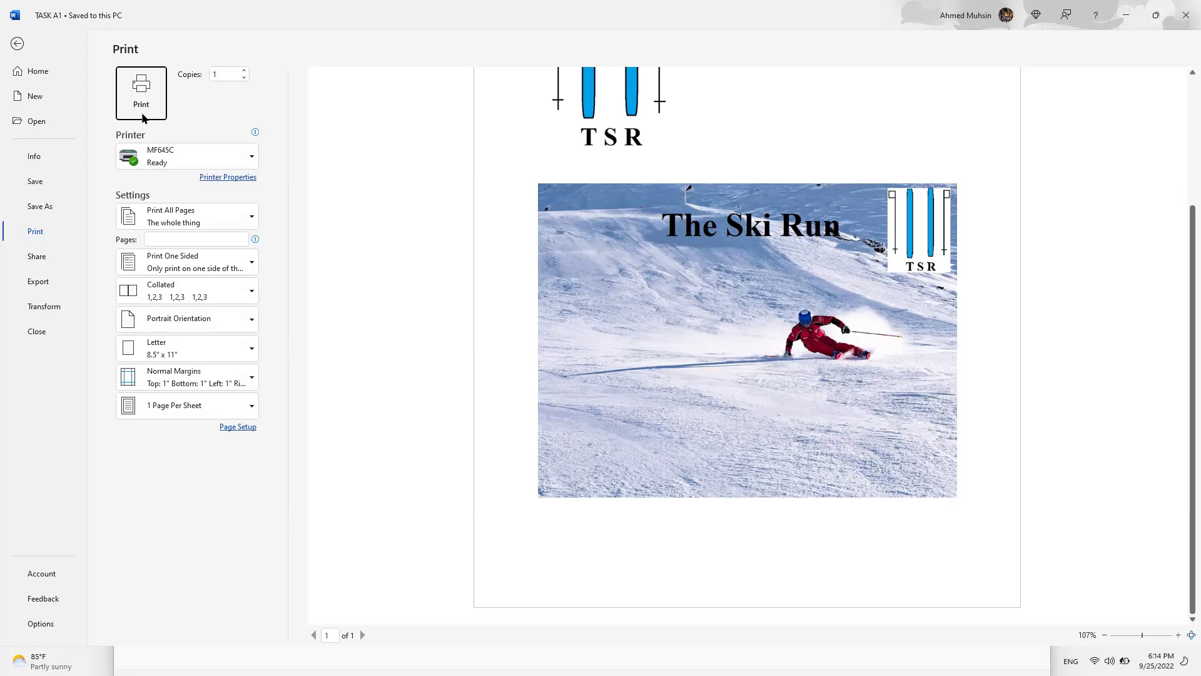
left_click(17, 44)
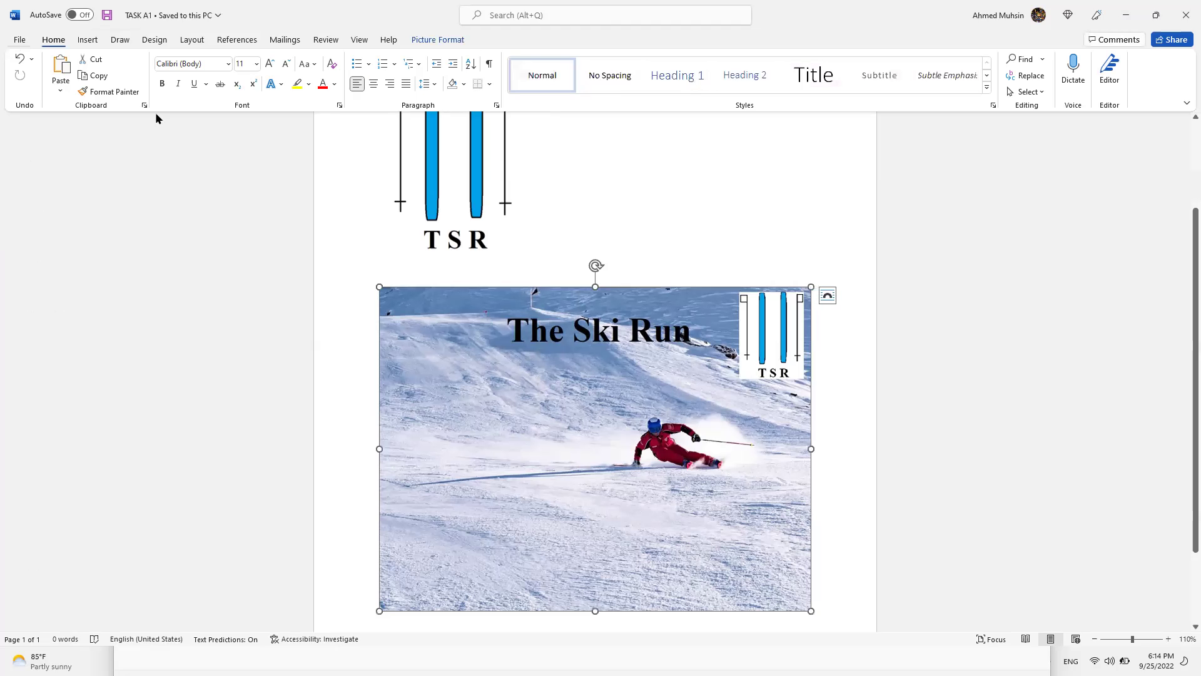
key("alt+Tab")
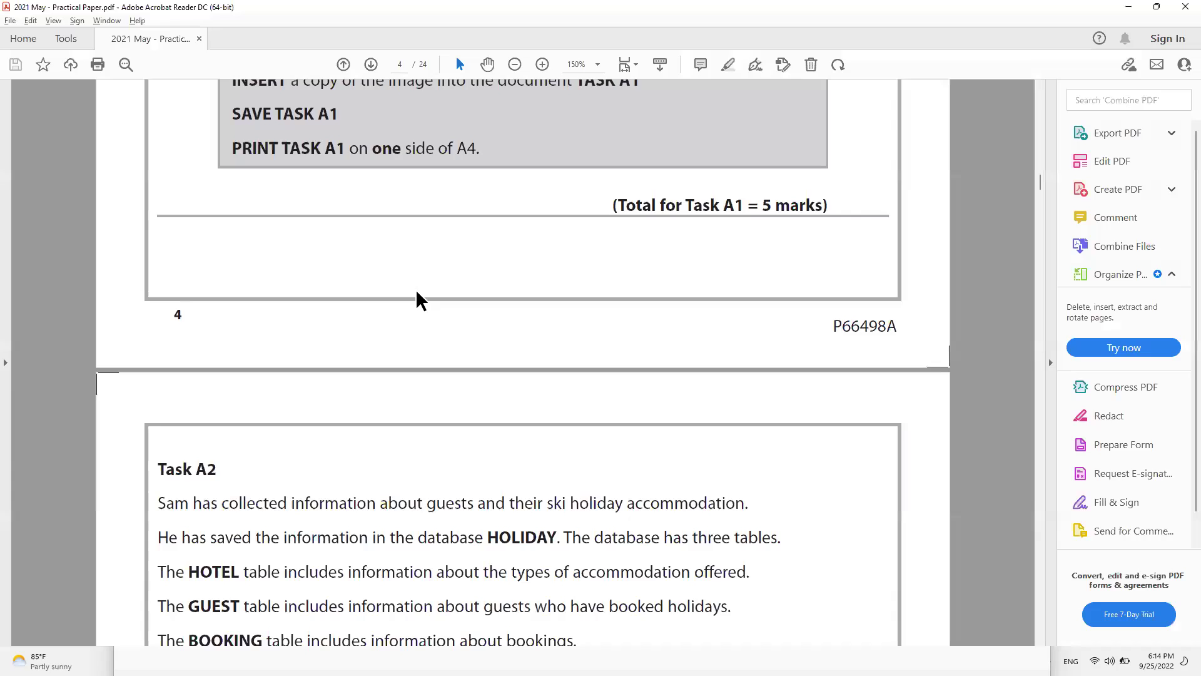
scroll(415, 289, "up", 8)
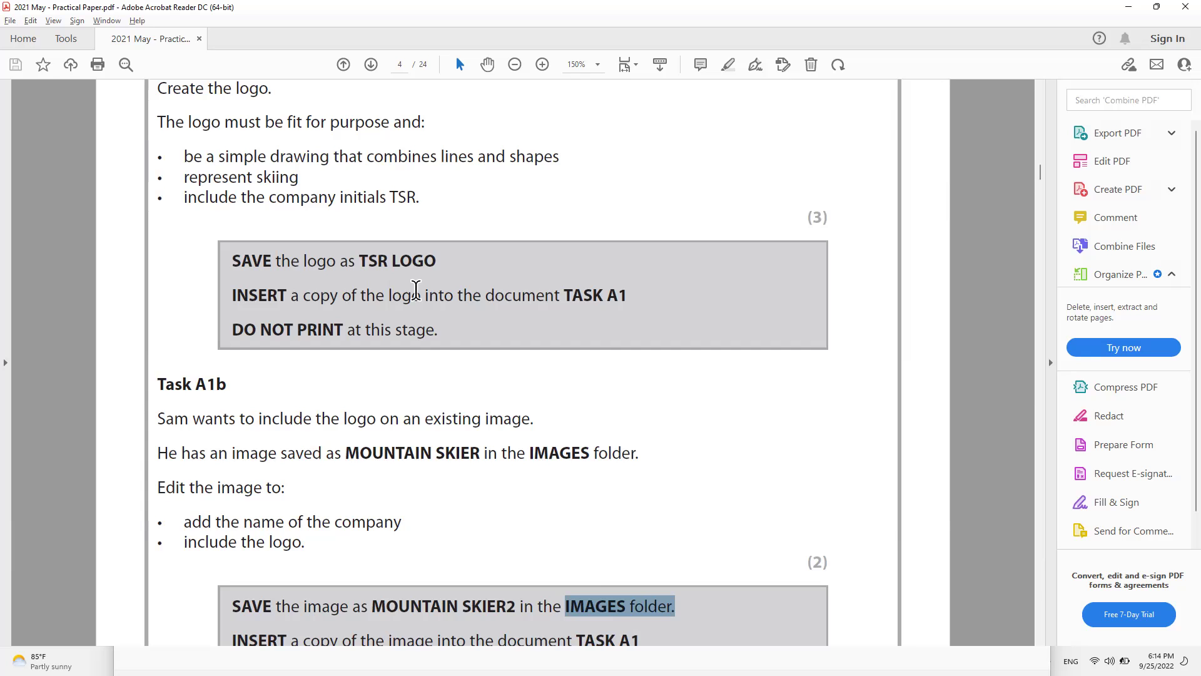
scroll(415, 289, "down", 12)
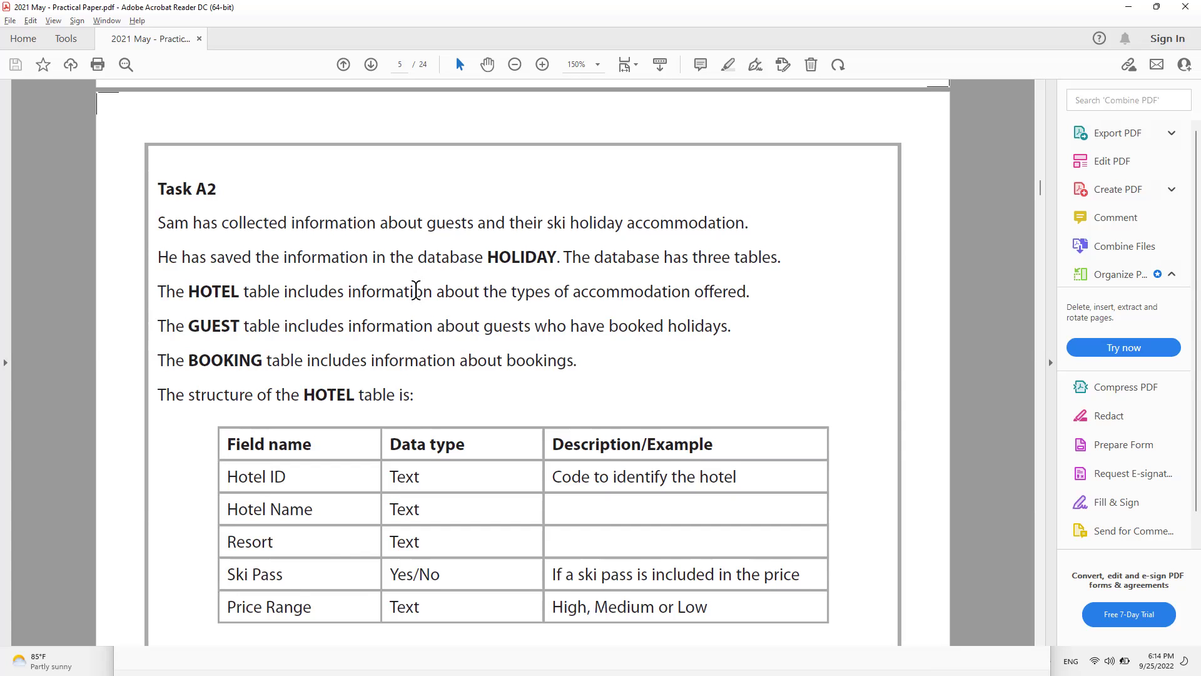
scroll(502, 249, "up", 1)
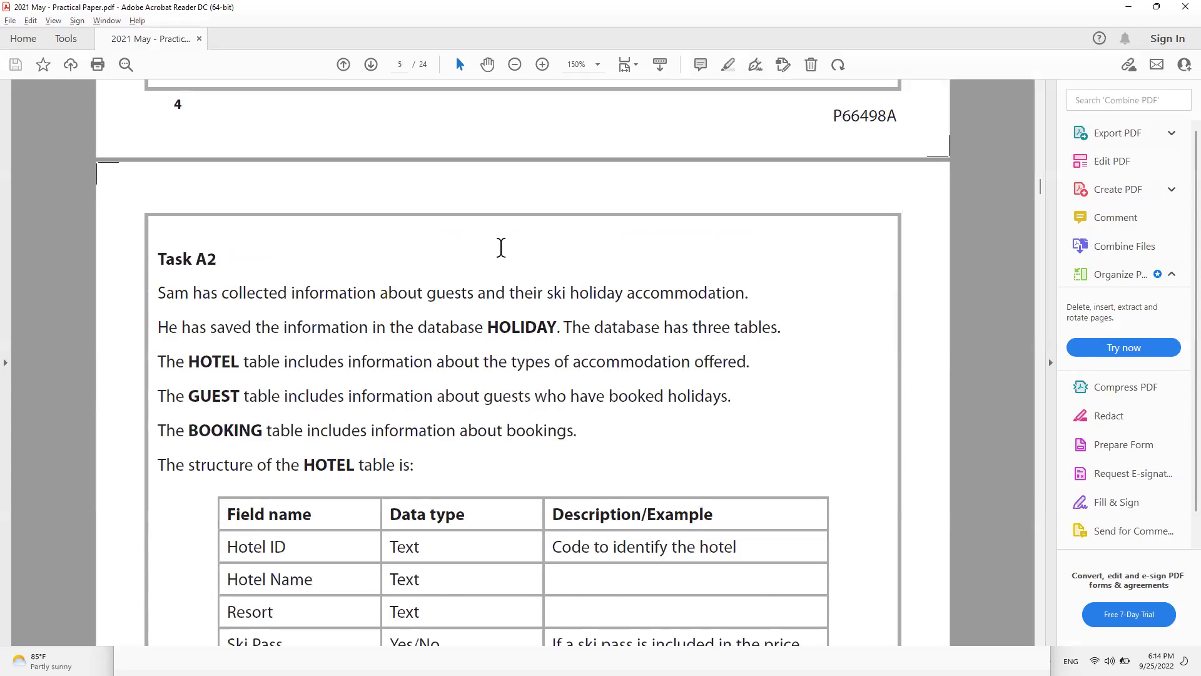
scroll(501, 248, "up", 8)
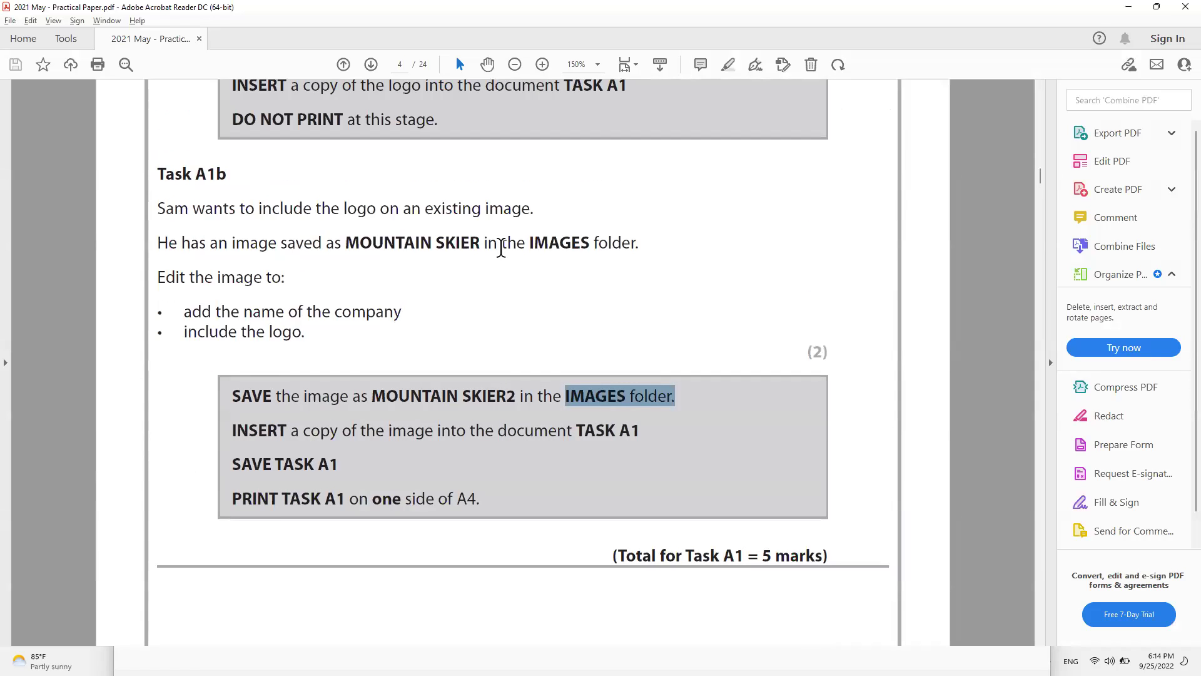